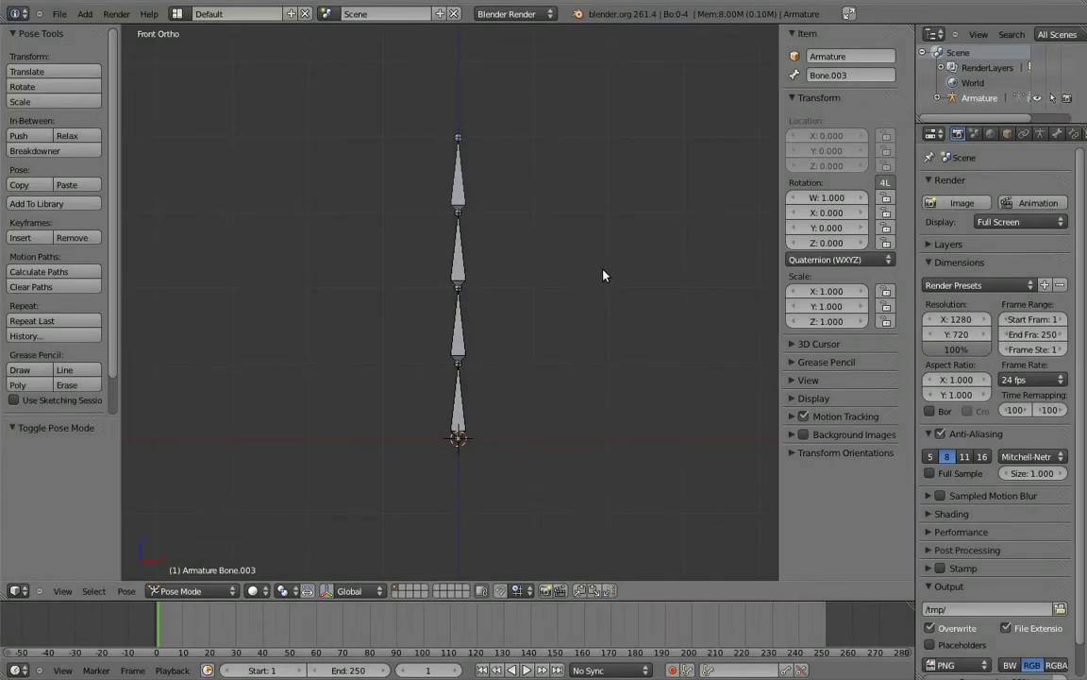
Rotate the second, third and top bones so the chain bends.
right_click(465, 339)
key(r)
click(398, 183)
right_click(387, 226)
key(r)
click(376, 234)
right_click(368, 225)
key(r)
click(311, 238)
Rotate the root and second bones to curl the chain into an arc.
right_click(458, 377)
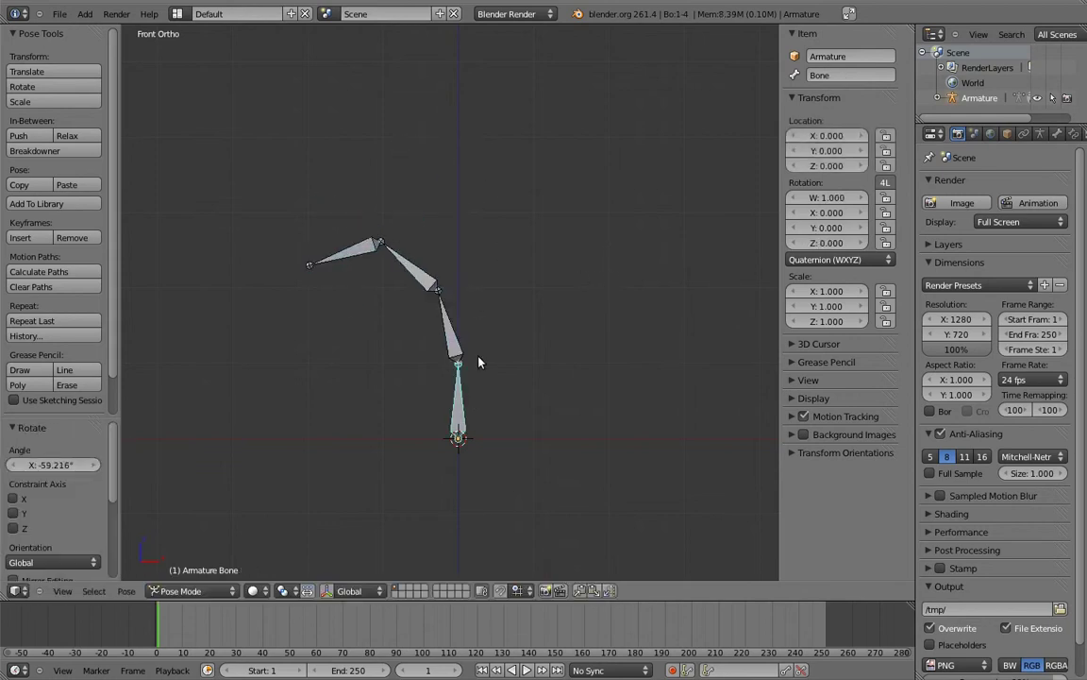
key(r)
click(384, 291)
key(r)
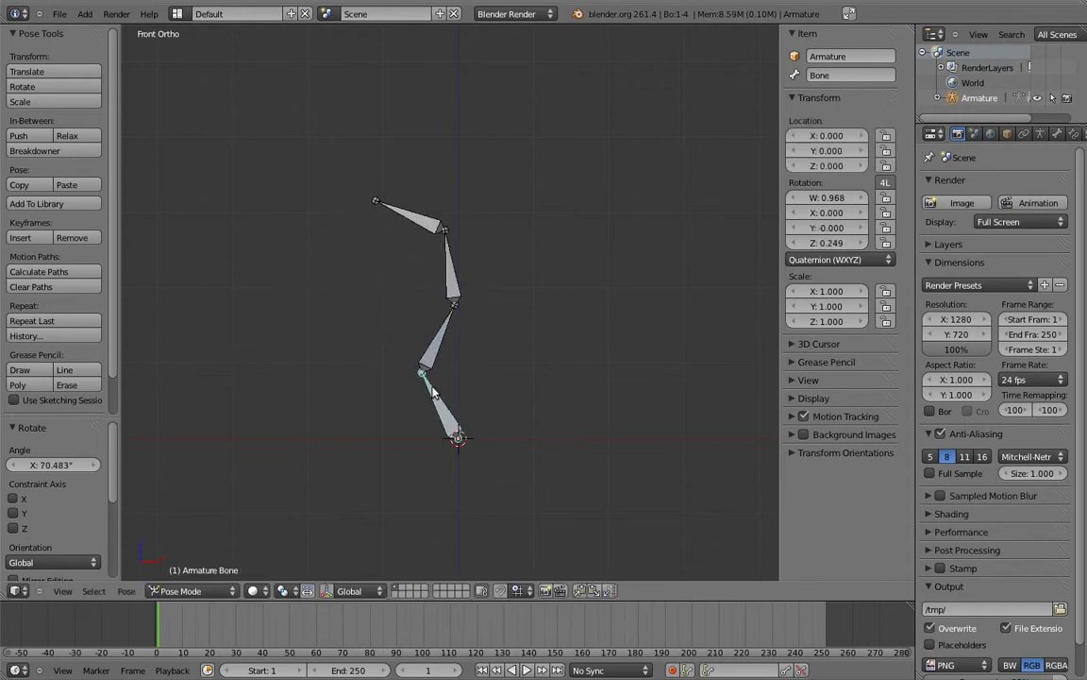
click(565, 412)
right_click(566, 408)
key(r)
click(495, 313)
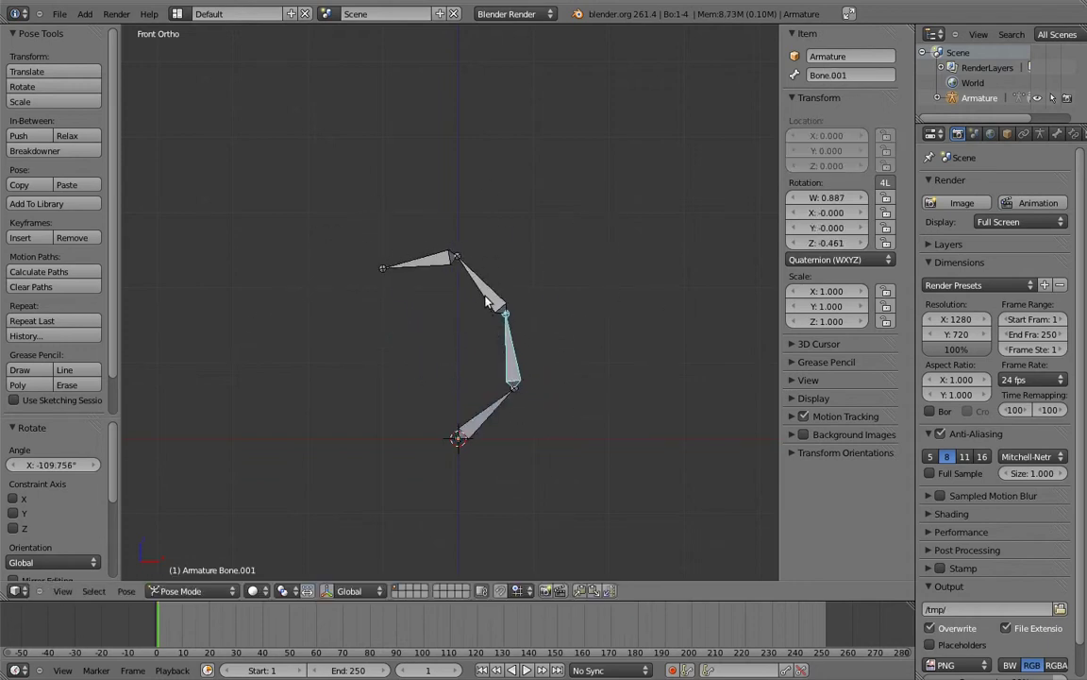
Clear the pose of all bones so the chain stands straight again.
key(a)
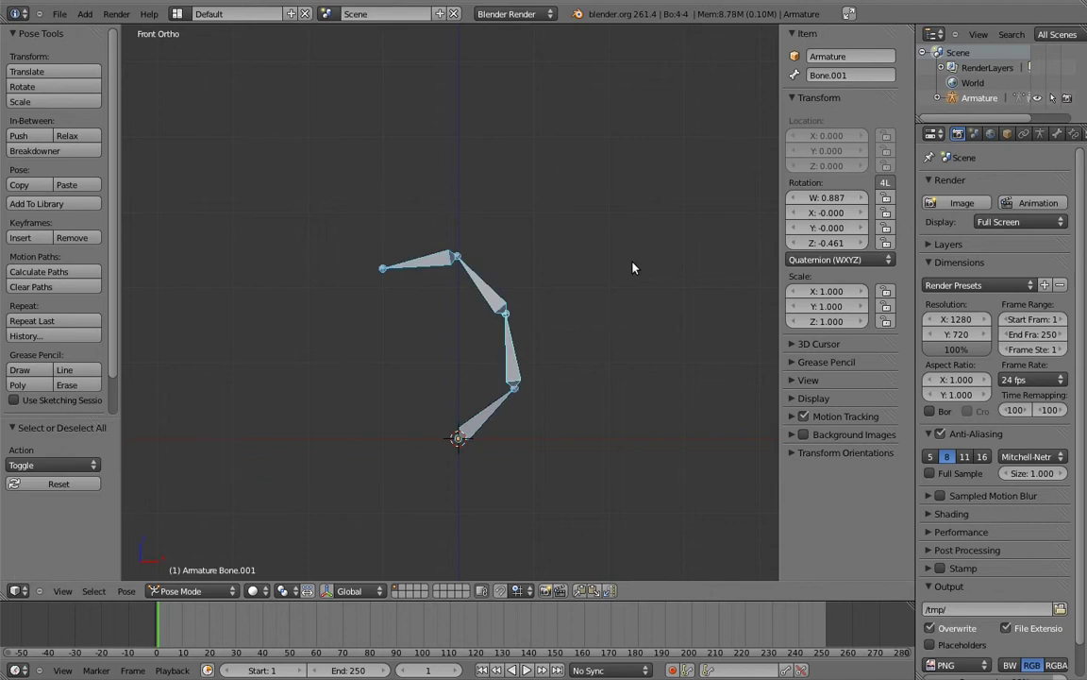
key(alt+r)
key(a)
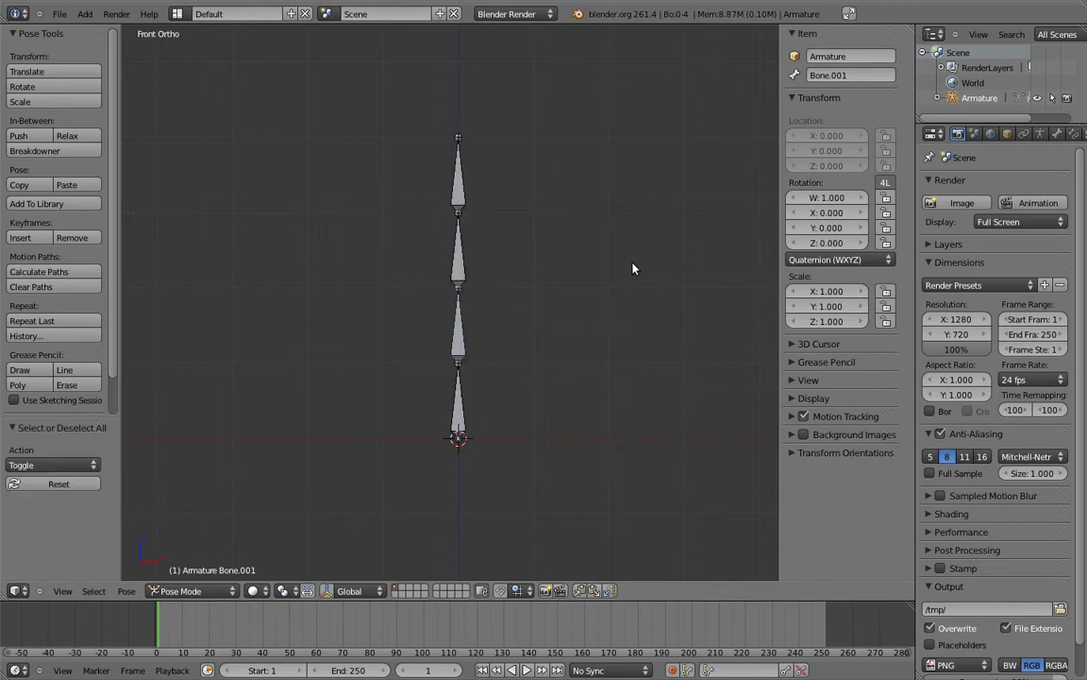
Re-pose root, second, third and top bones into a rightward-leaning curve.
right_click(459, 396)
key(r)
click(650, 331)
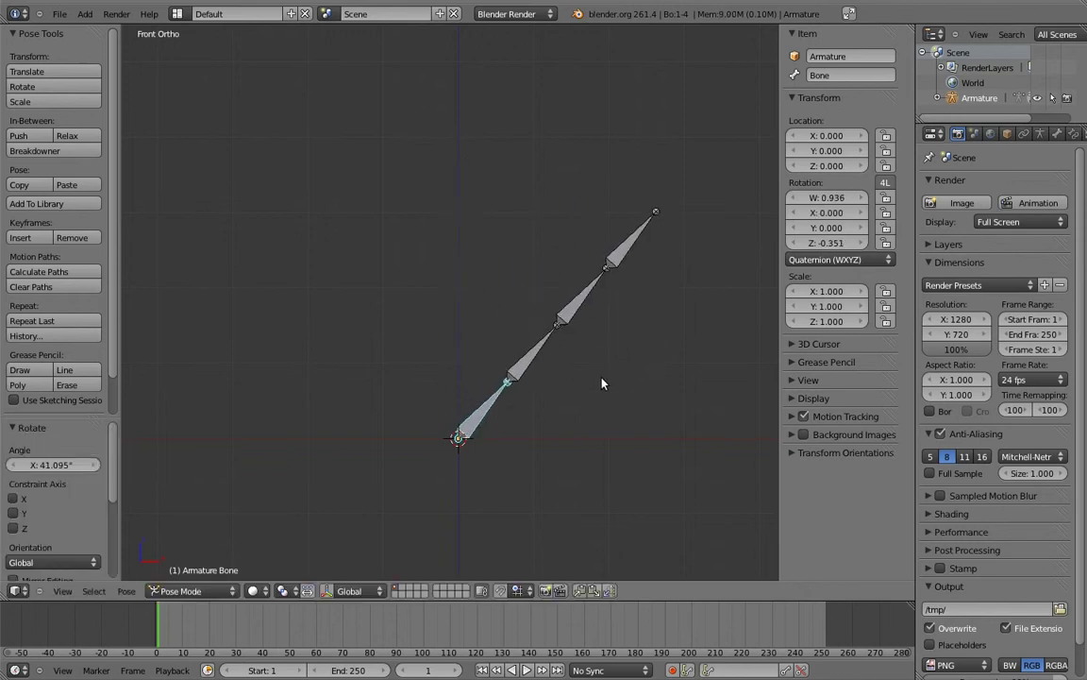
right_click(552, 338)
key(r)
click(566, 283)
right_click(559, 279)
key(r)
click(572, 212)
right_click(567, 203)
key(r)
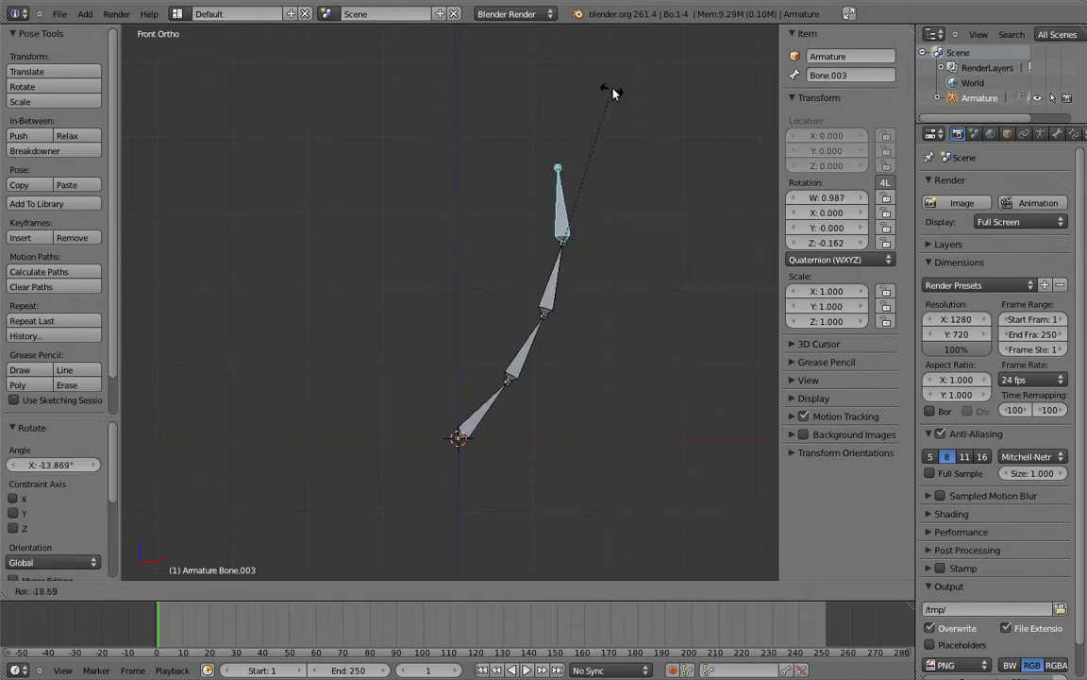
click(621, 91)
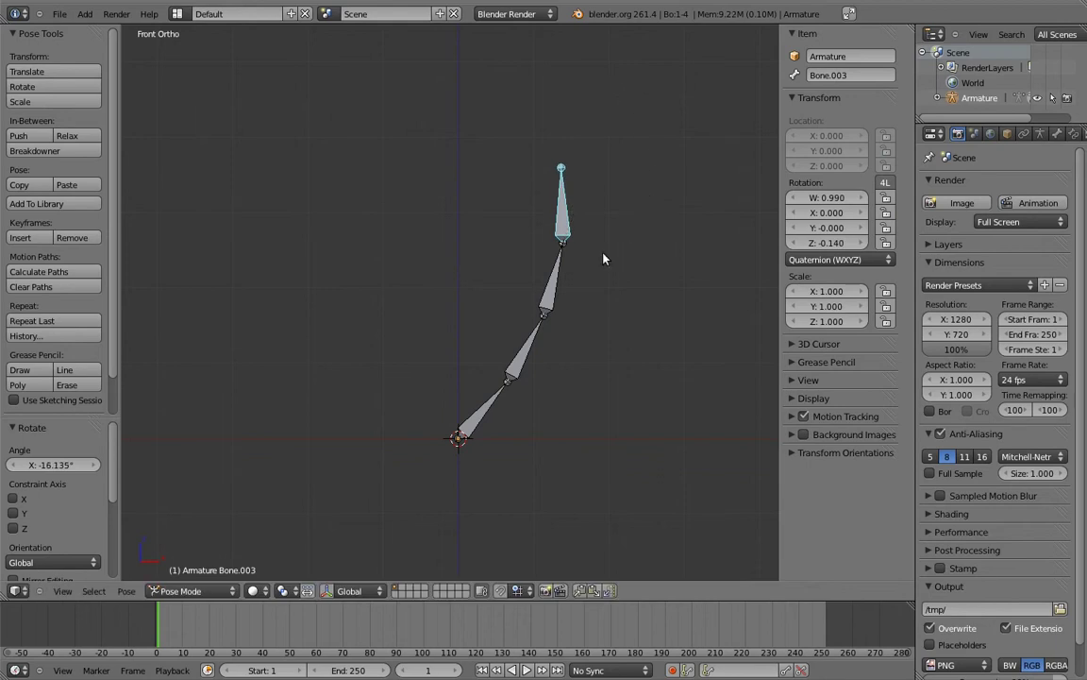
Fine-tune the top bone's final angle.
key(r)
click(557, 175)
key(r)
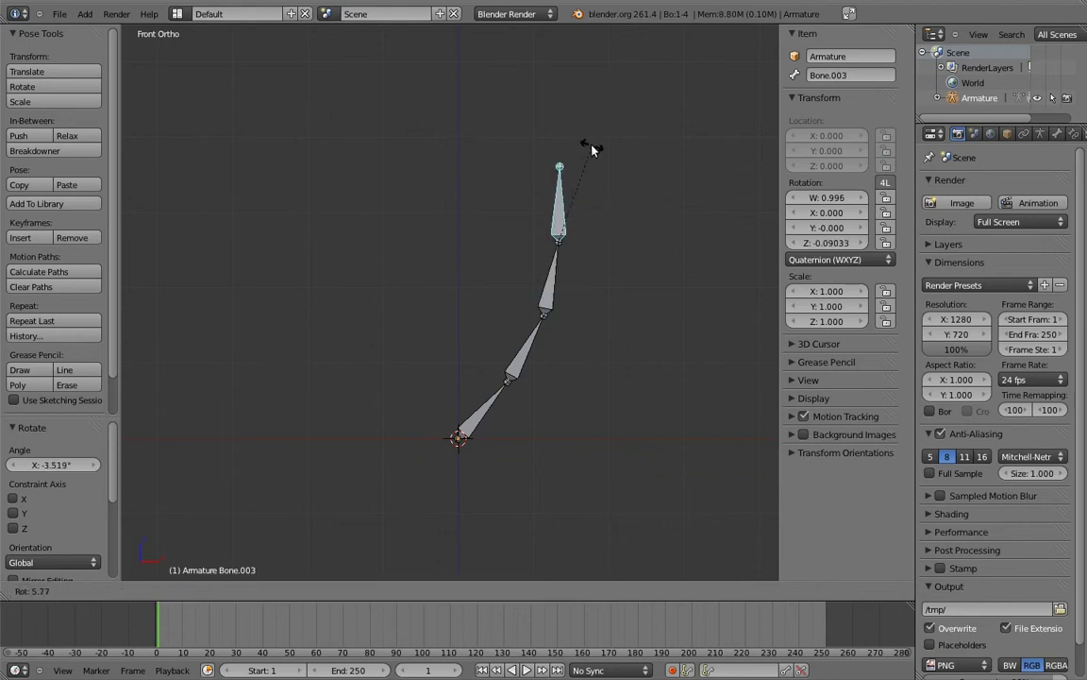
click(591, 147)
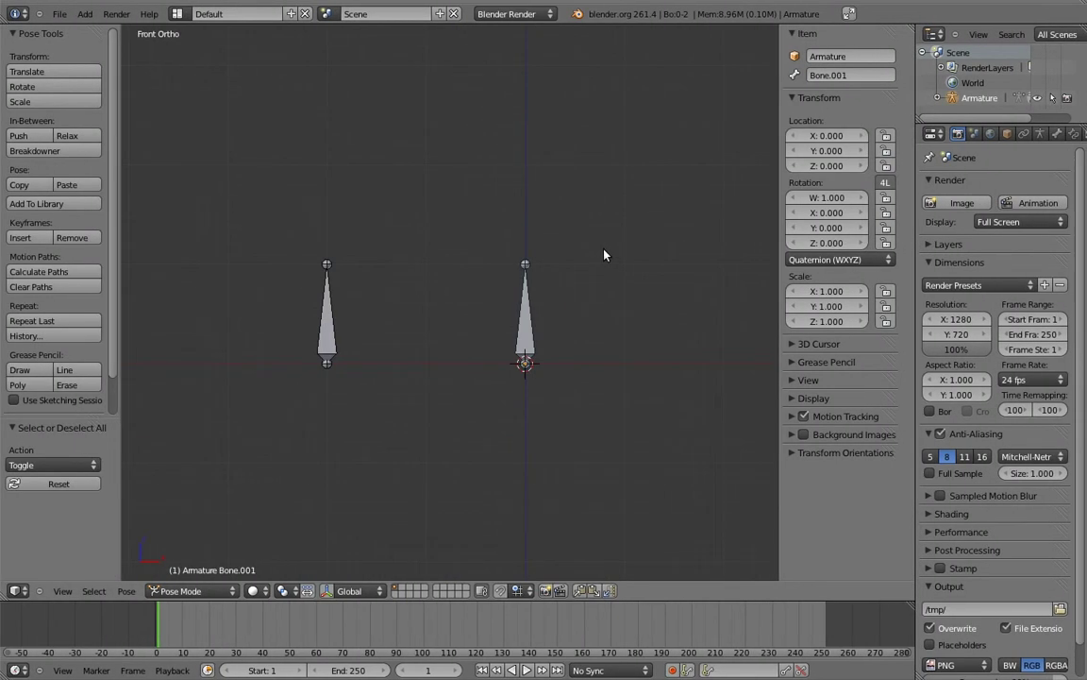
Add a Copy Rotation constraint on the right bone targeting the left bone.
right_click(336, 294)
shift+right_click(522, 300)
key(ctrl+shift+c)
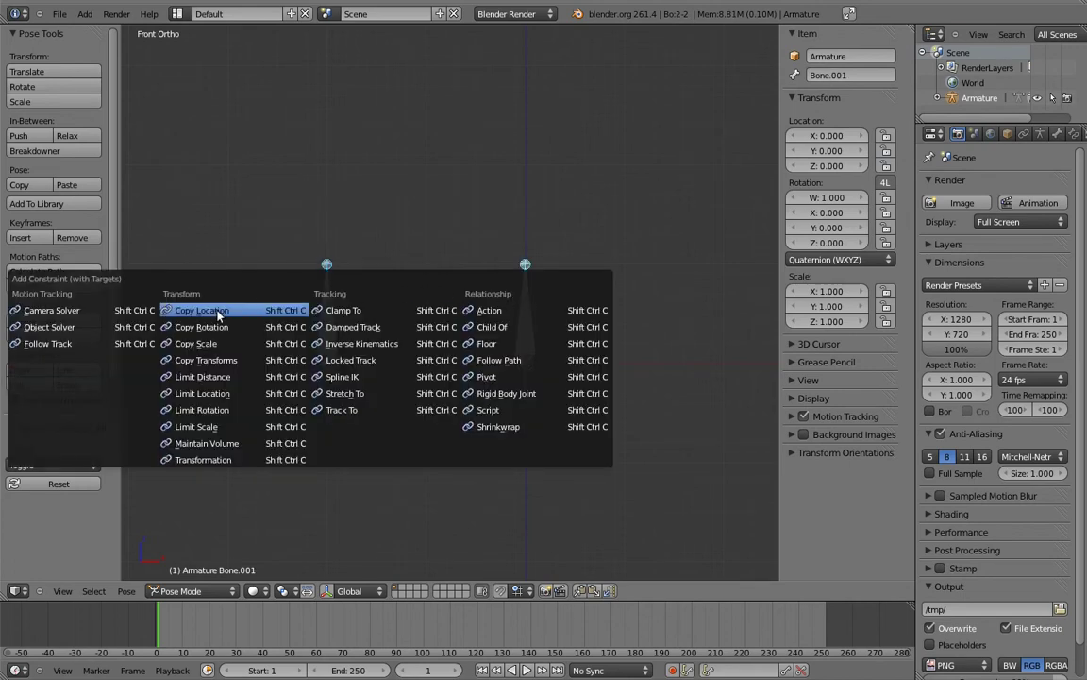
click(203, 314)
Test-rotate the left bone, then show the right bone's Bone Constraints tab.
right_click(343, 277)
key(r)
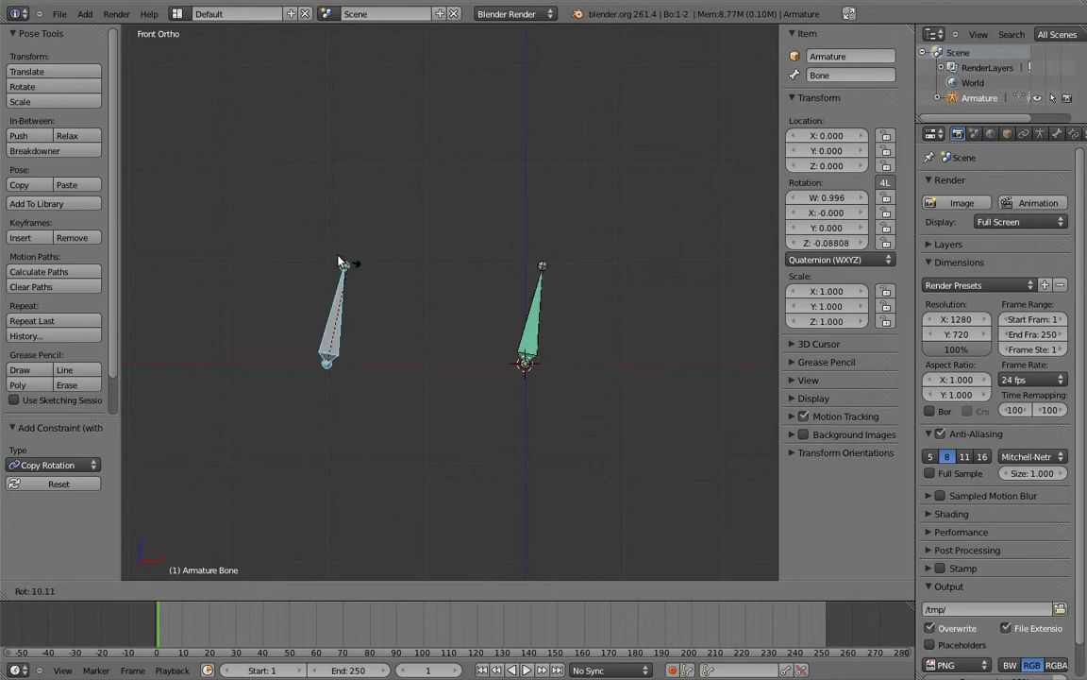
key(Escape)
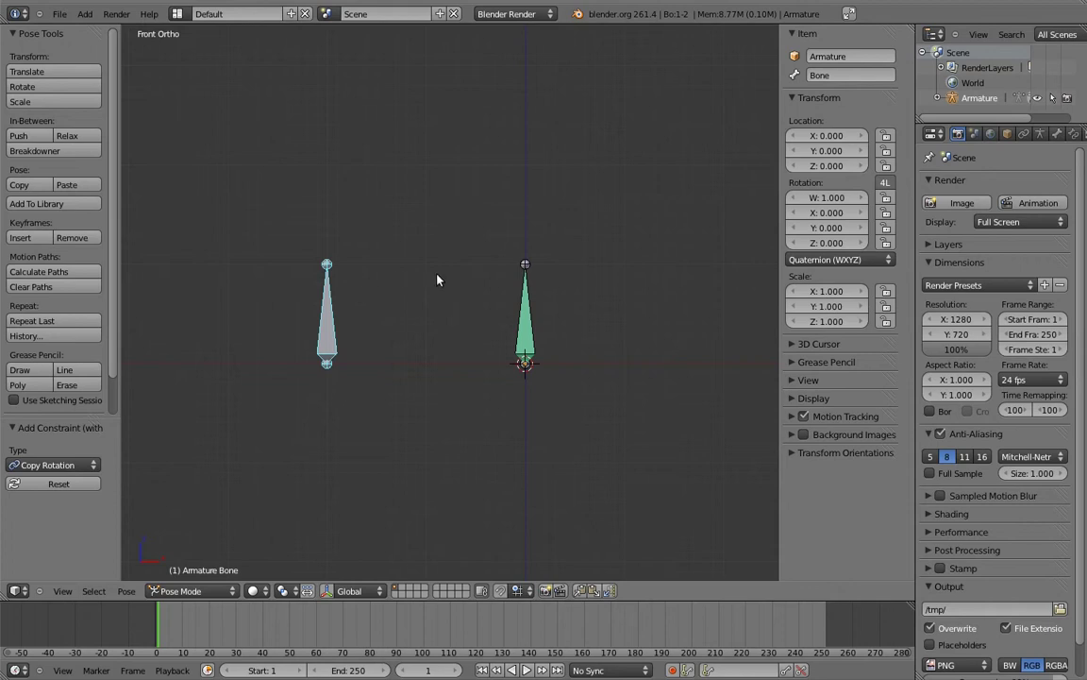
right_click(524, 316)
click(1077, 134)
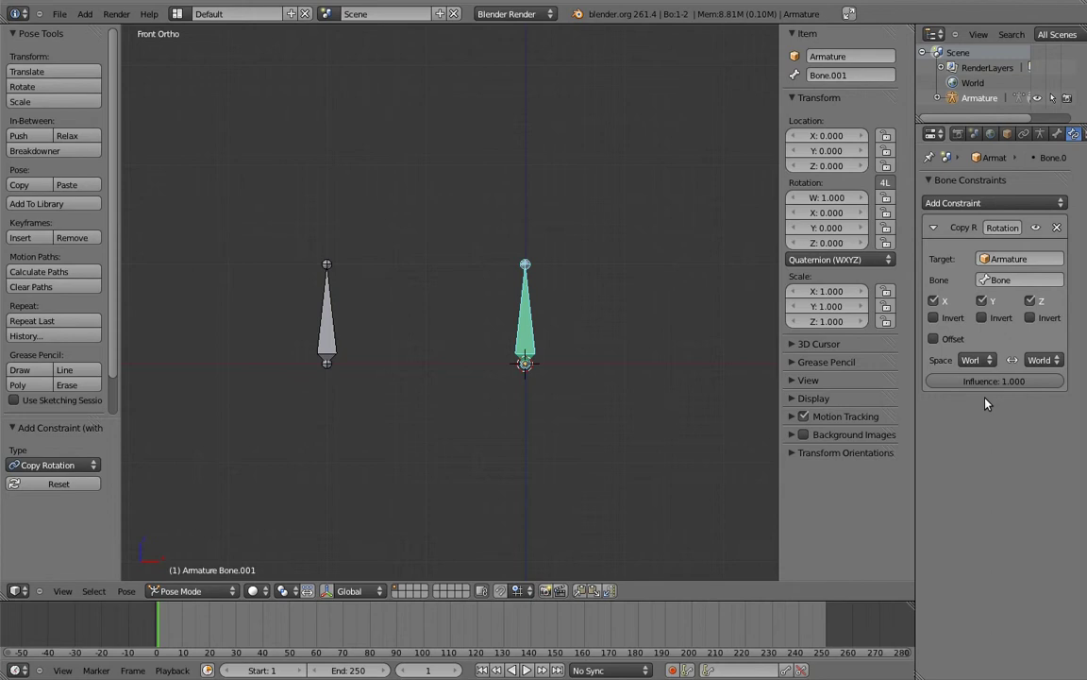
Set the Copy Rotation constraint's influence to 0.5.
click(1010, 381)
text(0.5)
key(Return)
Test-rotate the left bone to check the half-strength follow, then cancel.
right_click(325, 266)
key(r)
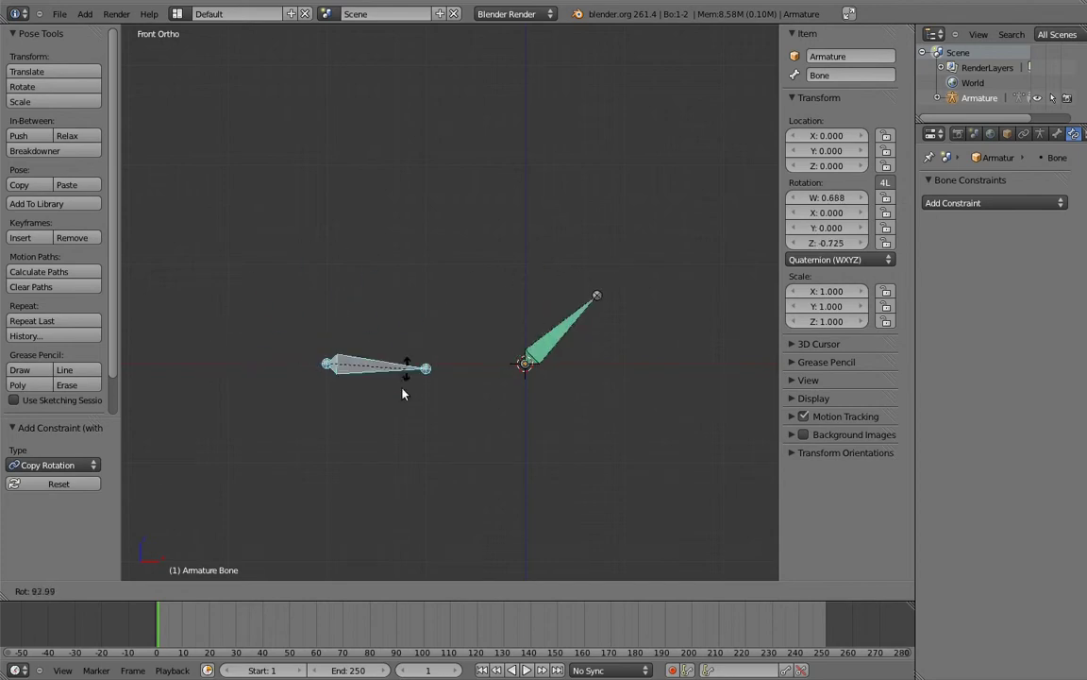
right_click(340, 275)
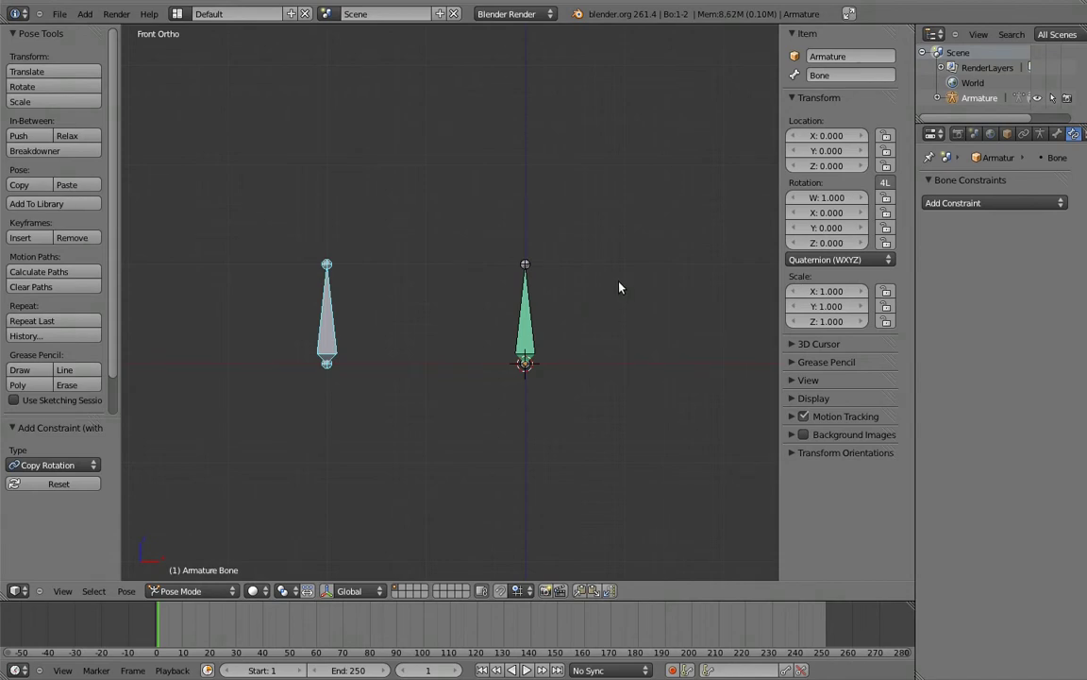
In Edit Mode, duplicate the left bone and place it along X right of the others.
key(Tab)
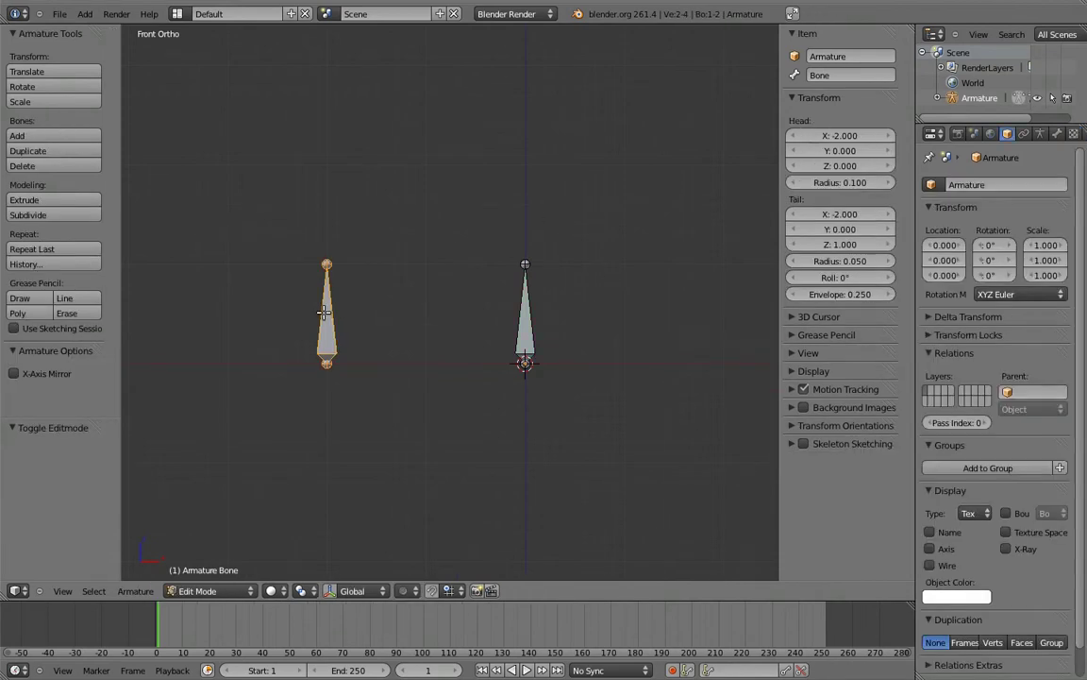
ctrl+scroll(383, 319, down, 2)
ctrl+scroll(301, 323, down, 2)
key(shift+d)
key(x)
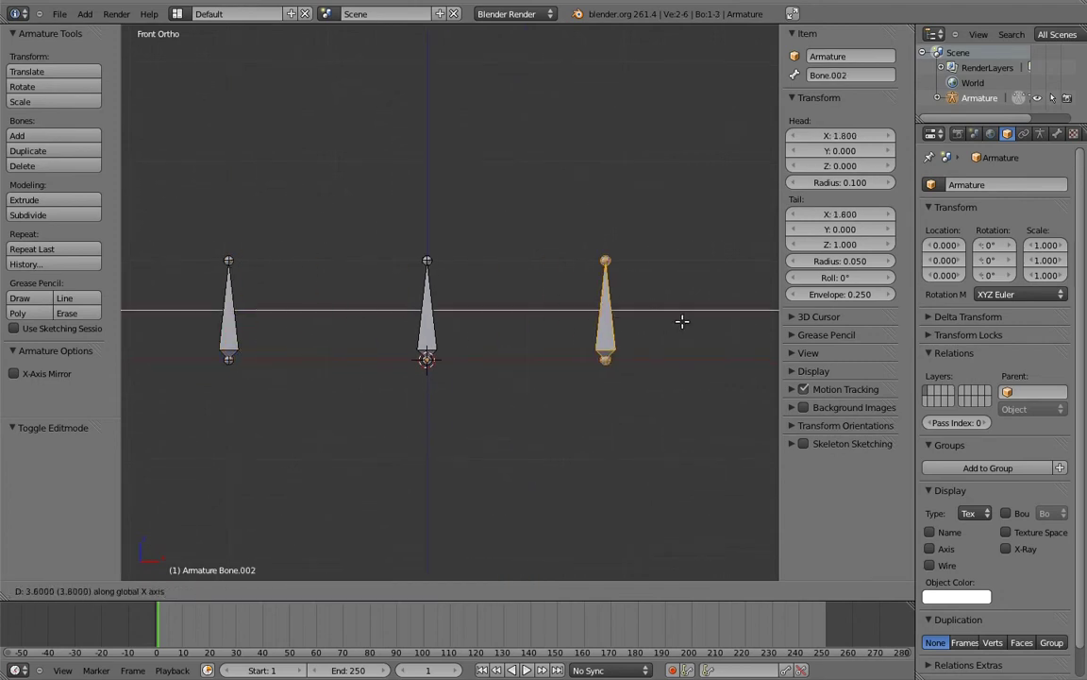
click(696, 318)
ctrl+scroll(713, 322, up, 1)
key(Tab)
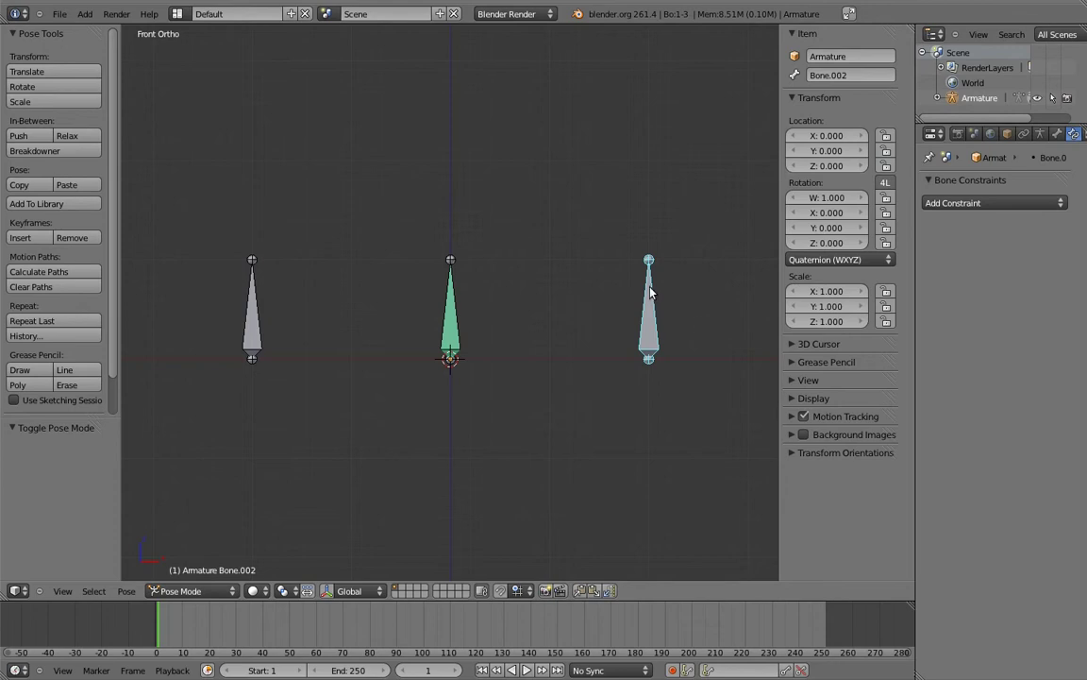
Add a Copy Rotation constraint on the middle bone targeting the new right bone.
shift+click(464, 303)
key(shift+ctrl+c)
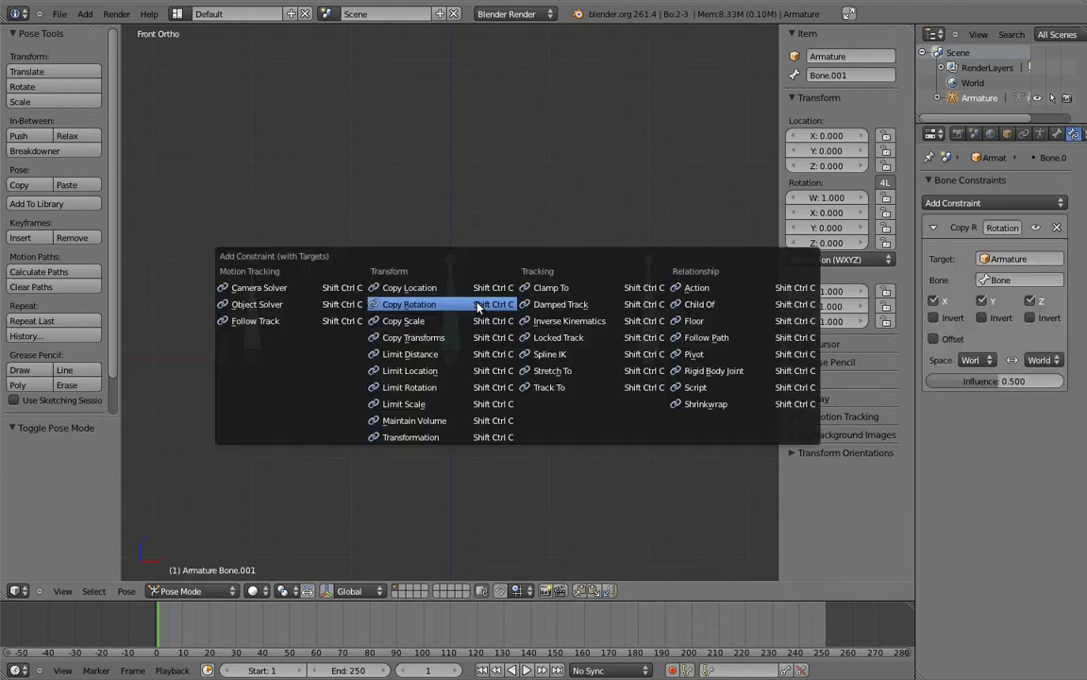
click(464, 305)
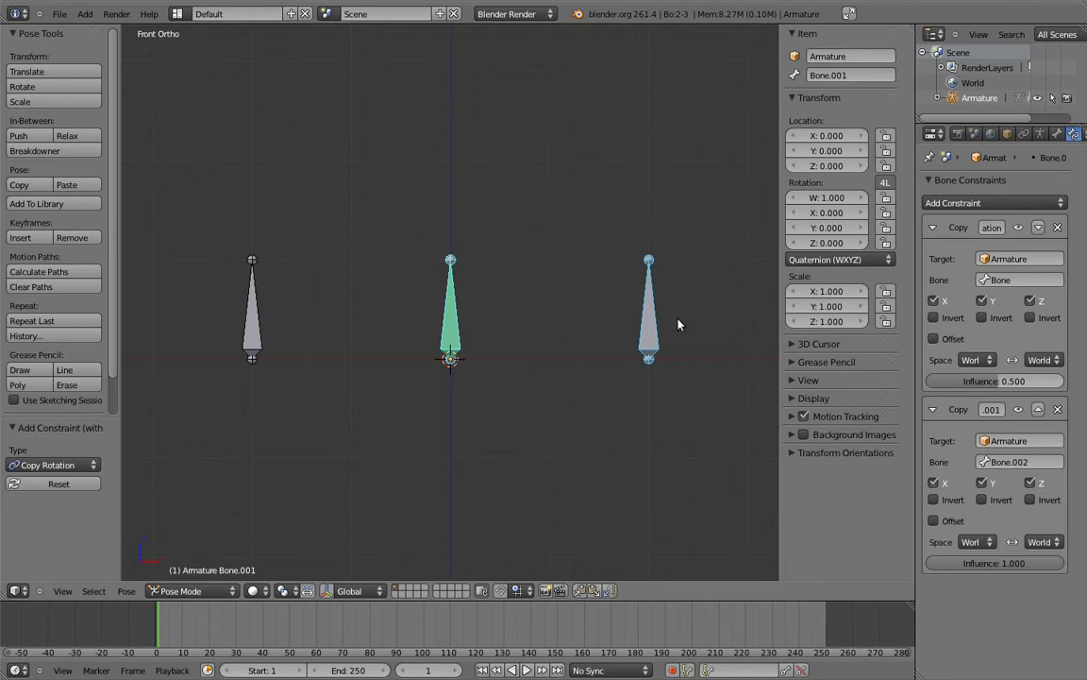
Test-rotate the right and left bones, then select the middle bone.
right_click(649, 297)
key(r)
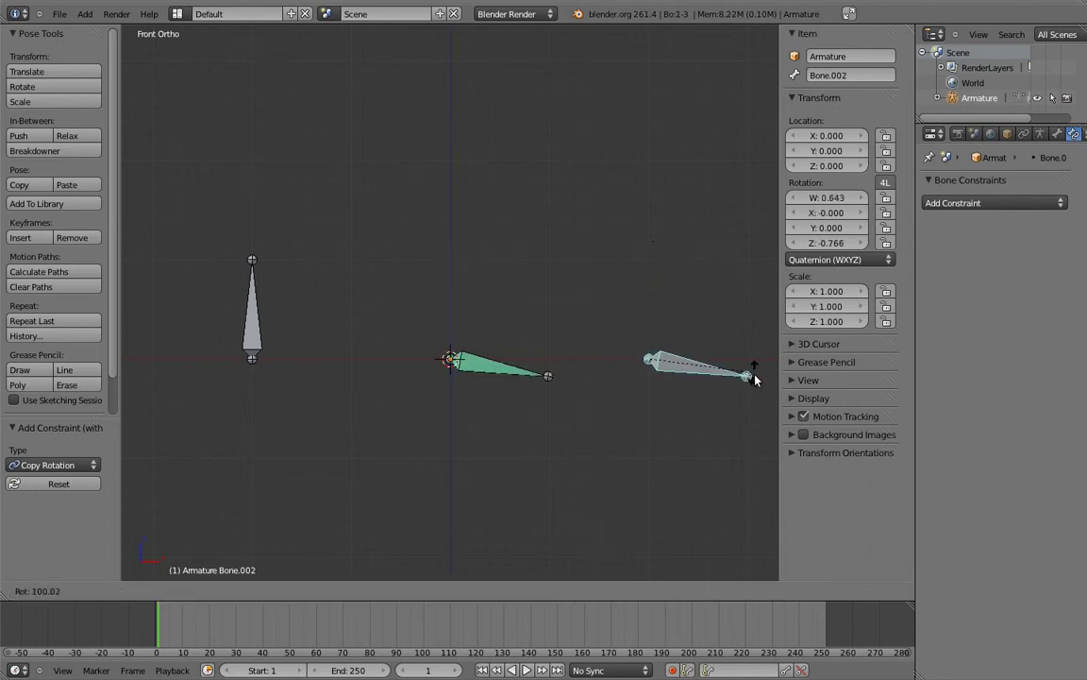
key(Escape)
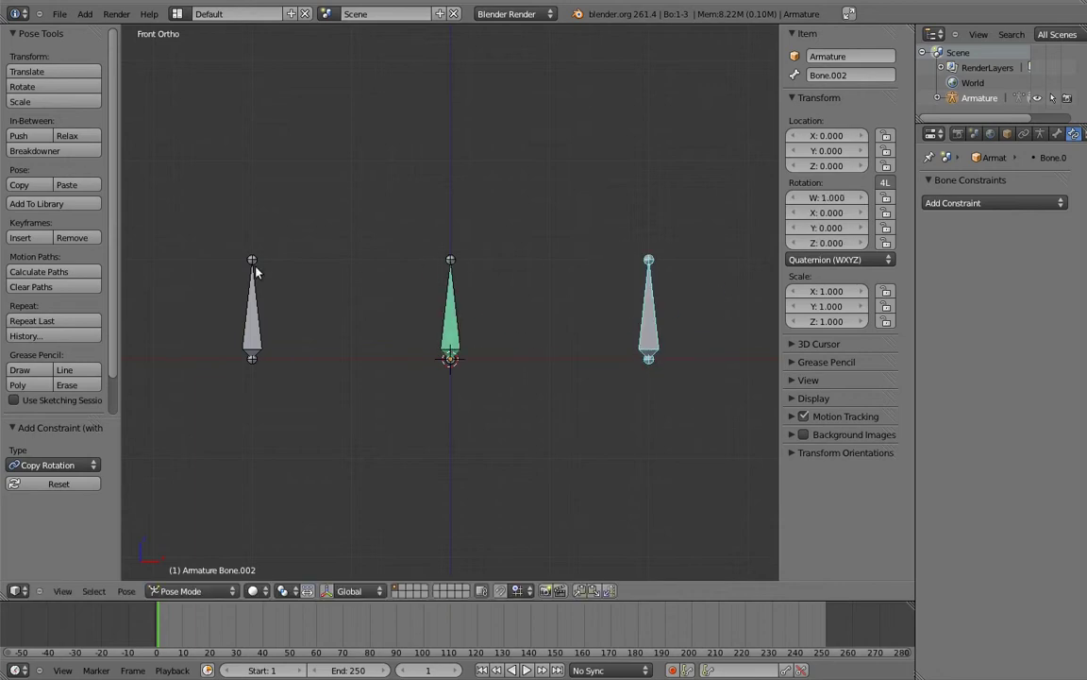
right_click(252, 271)
key(r)
key(Escape)
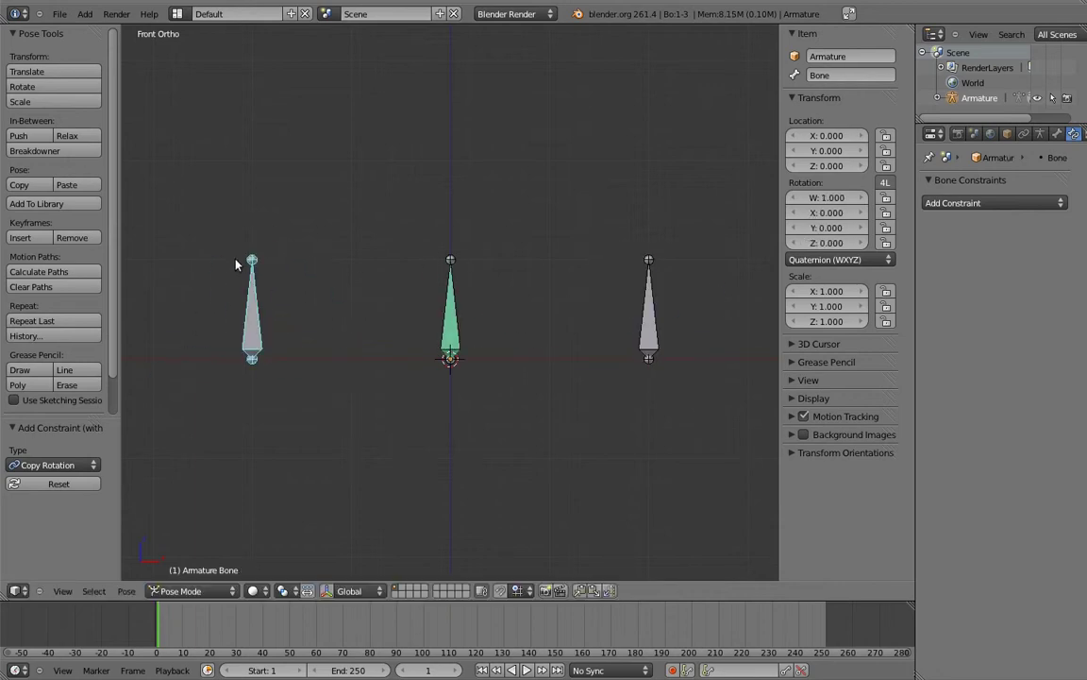
right_click(452, 307)
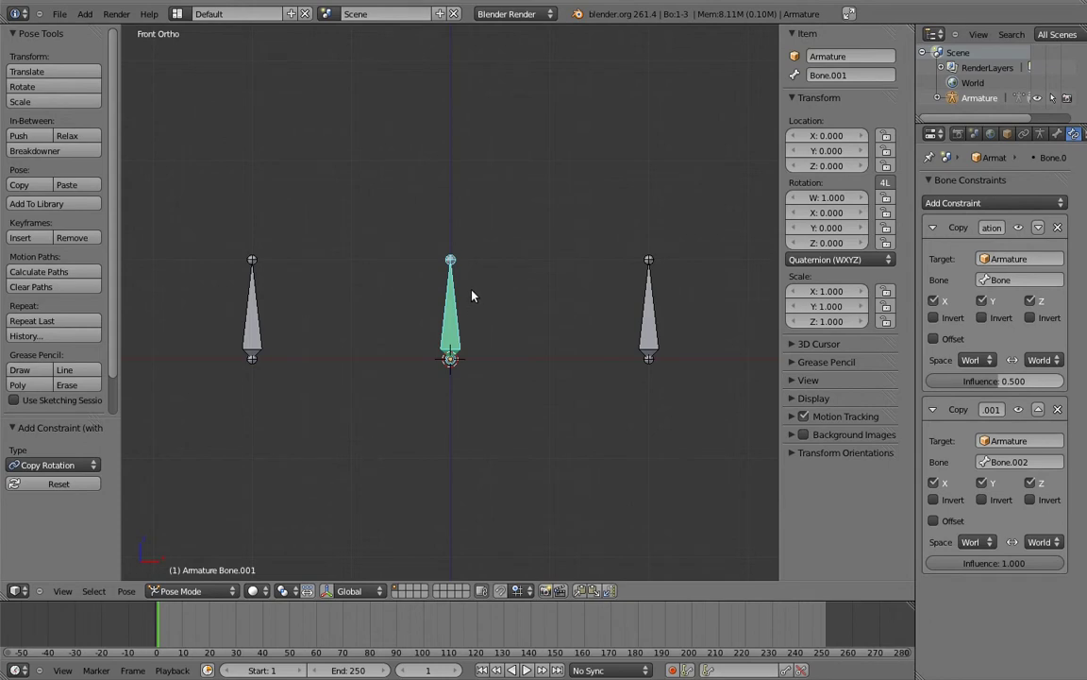
click(1032, 381)
text(1)
key(Return)
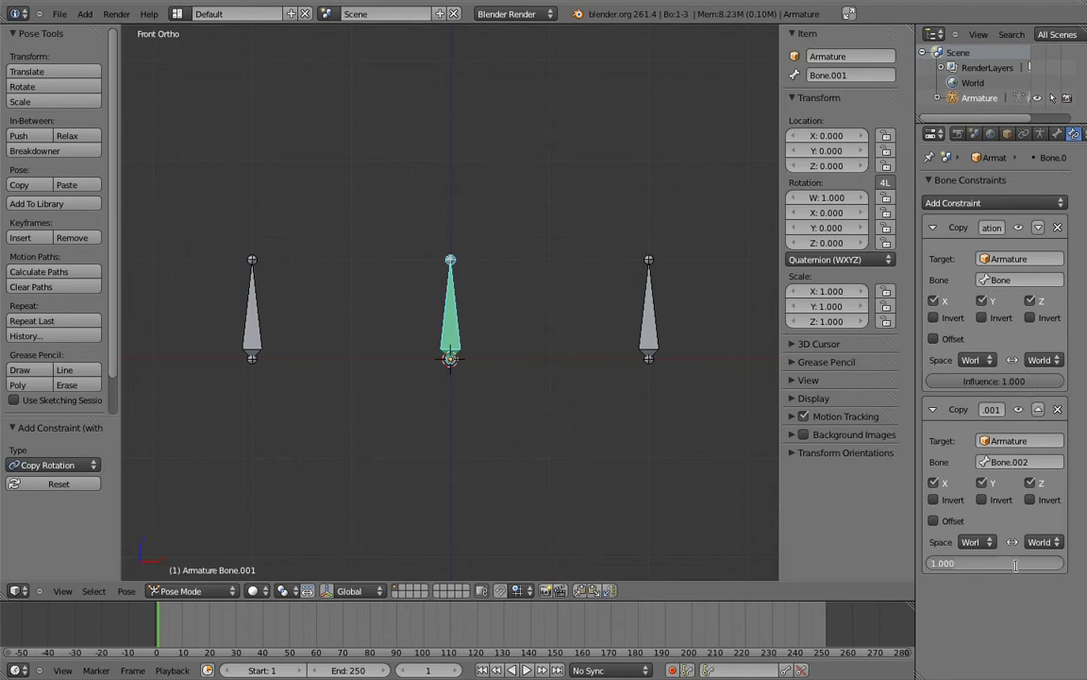
text(50.5)
key(Return)
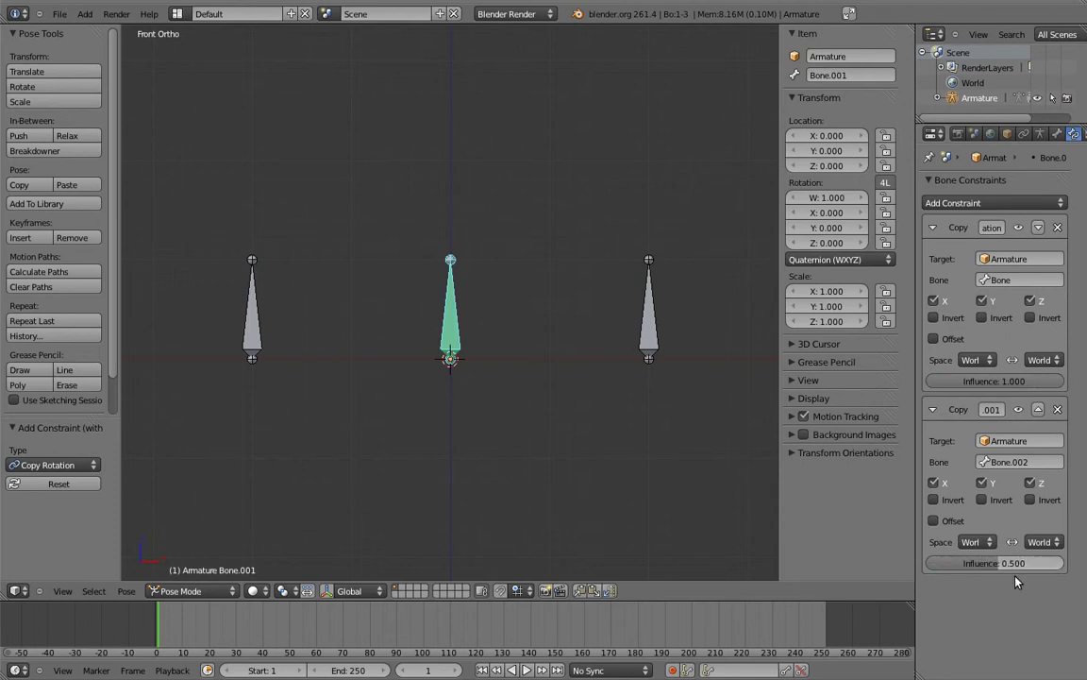
right_click(253, 291)
key(r)
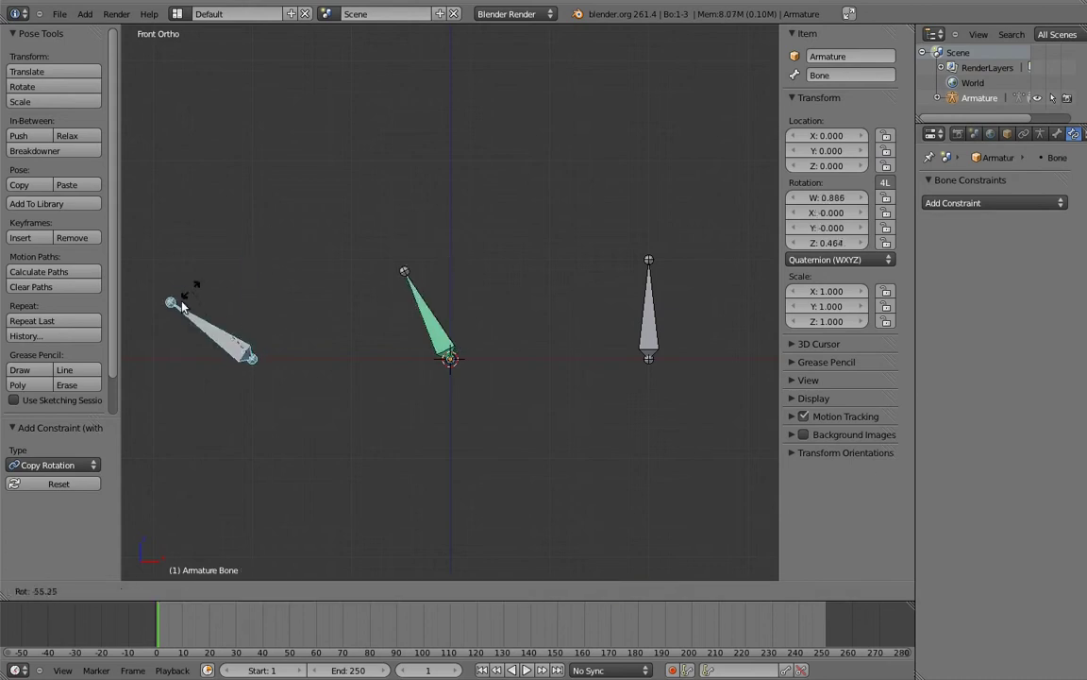
click(196, 301)
right_click(653, 274)
key(r)
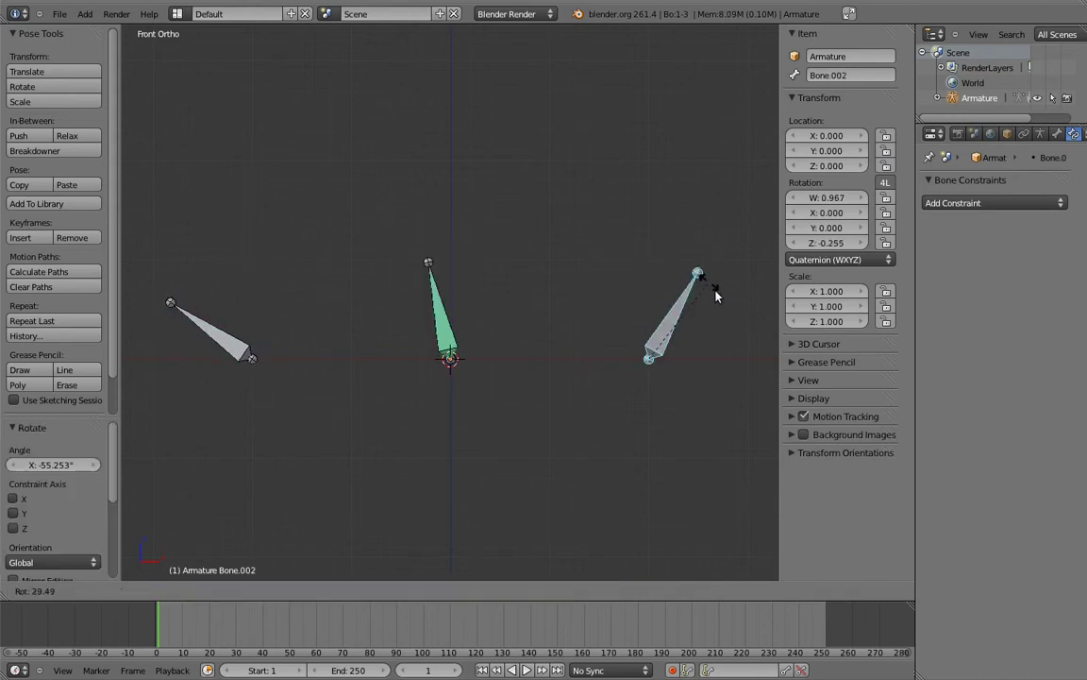
click(604, 213)
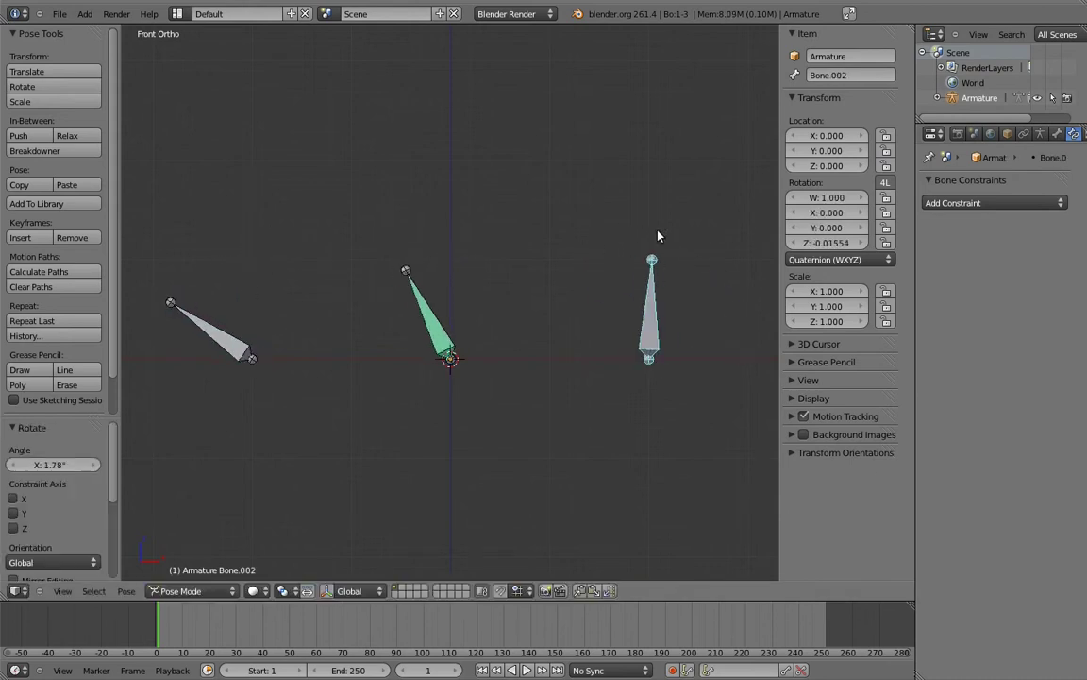
right_click(179, 307)
key(r)
click(155, 371)
right_click(651, 302)
key(r)
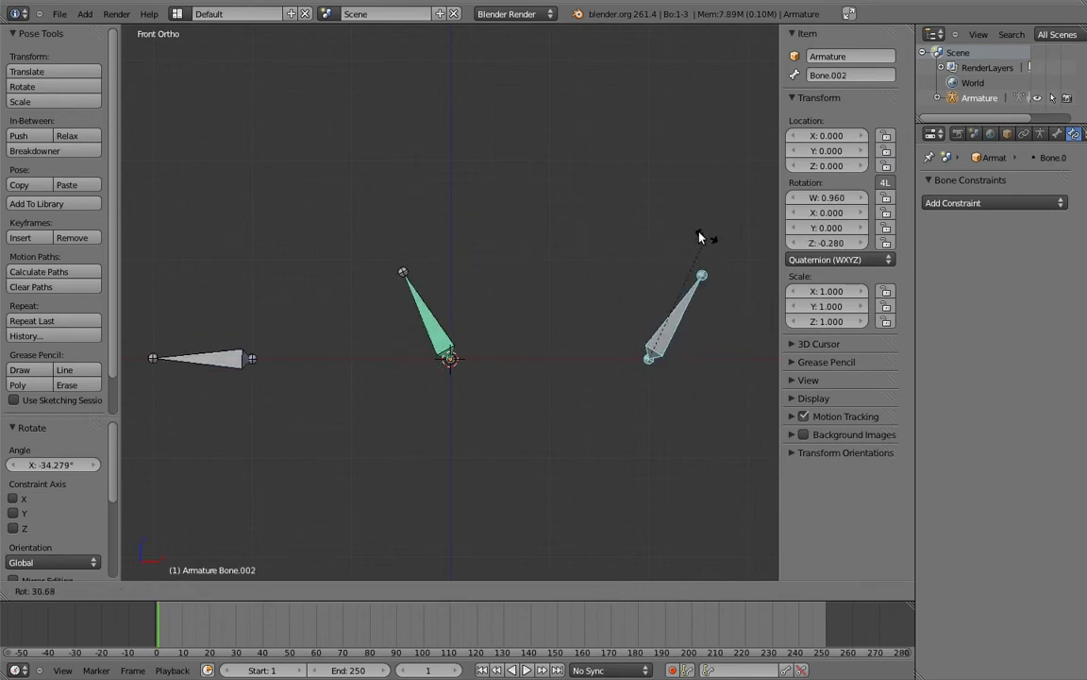
click(755, 330)
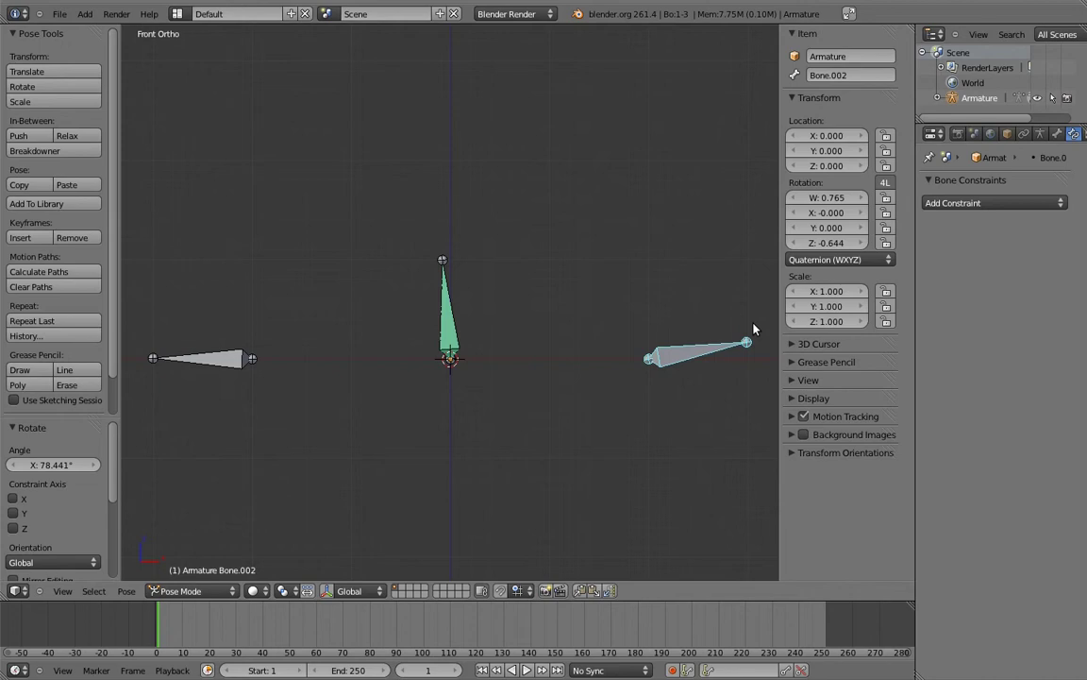
Drag the middle bone's second Copy Rotation influence to zero and test with the left bone.
right_click(463, 297)
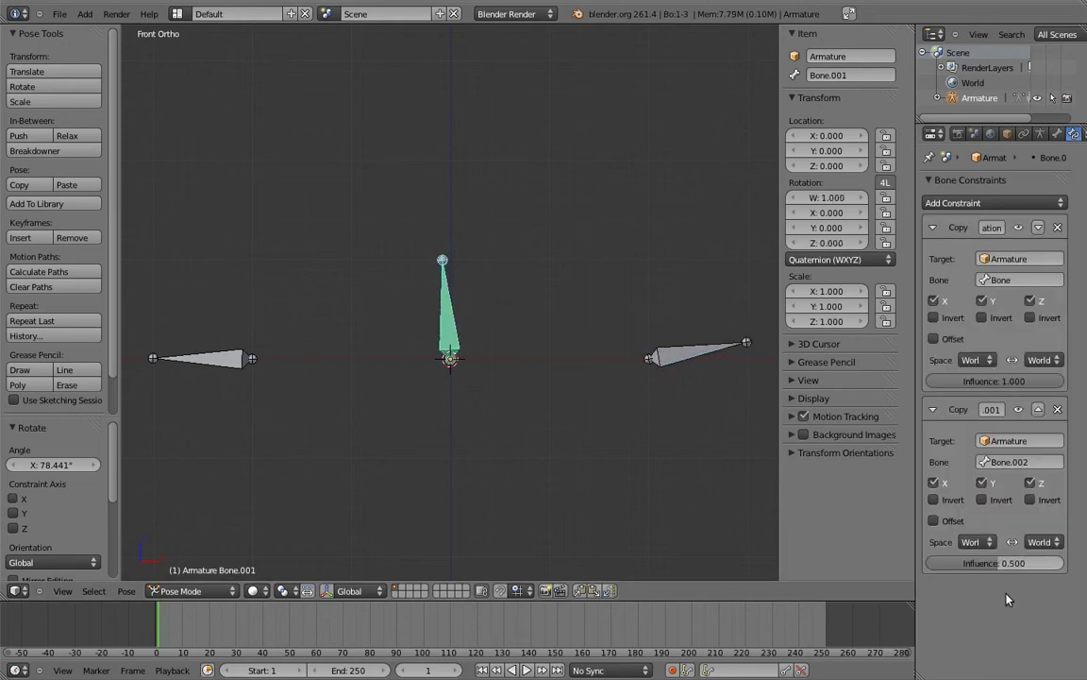
drag(1018, 563, 974, 566)
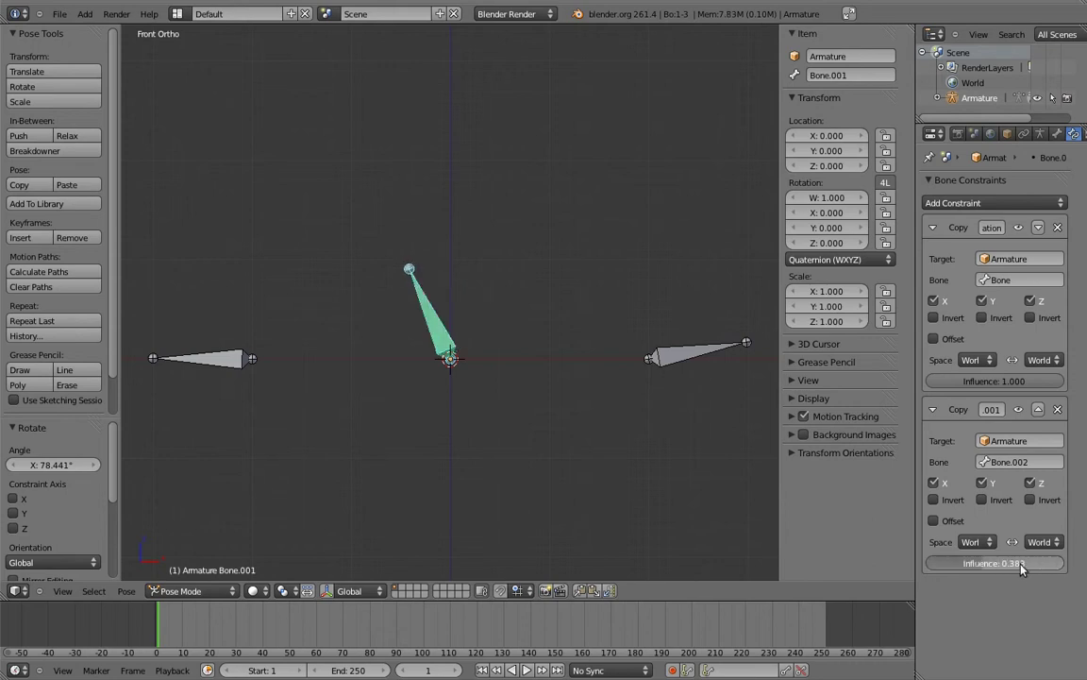
right_click(208, 363)
key(r)
key(Escape)
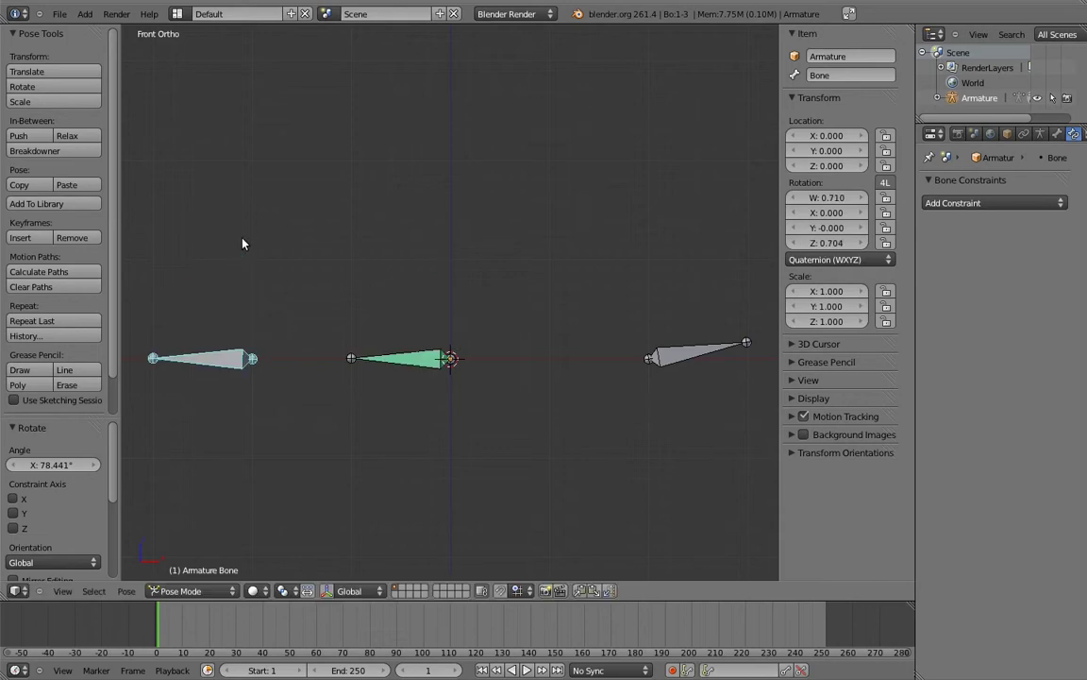
right_click(415, 349)
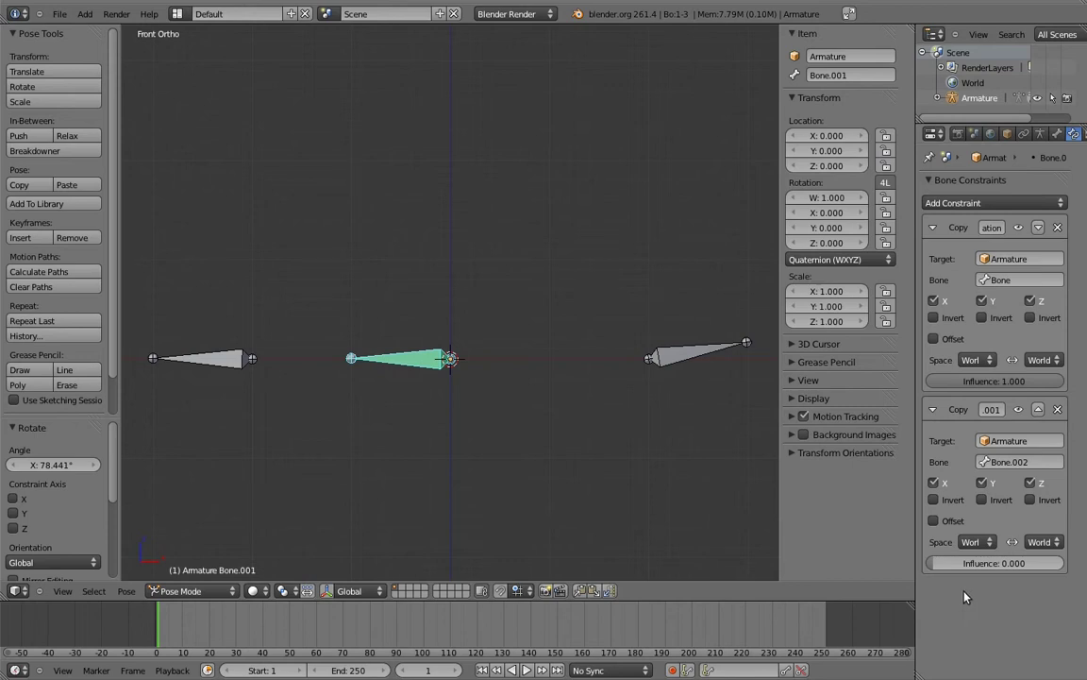
Raise the second constraint's influence slightly and test by rotating the right bone.
drag(942, 563, 1042, 568)
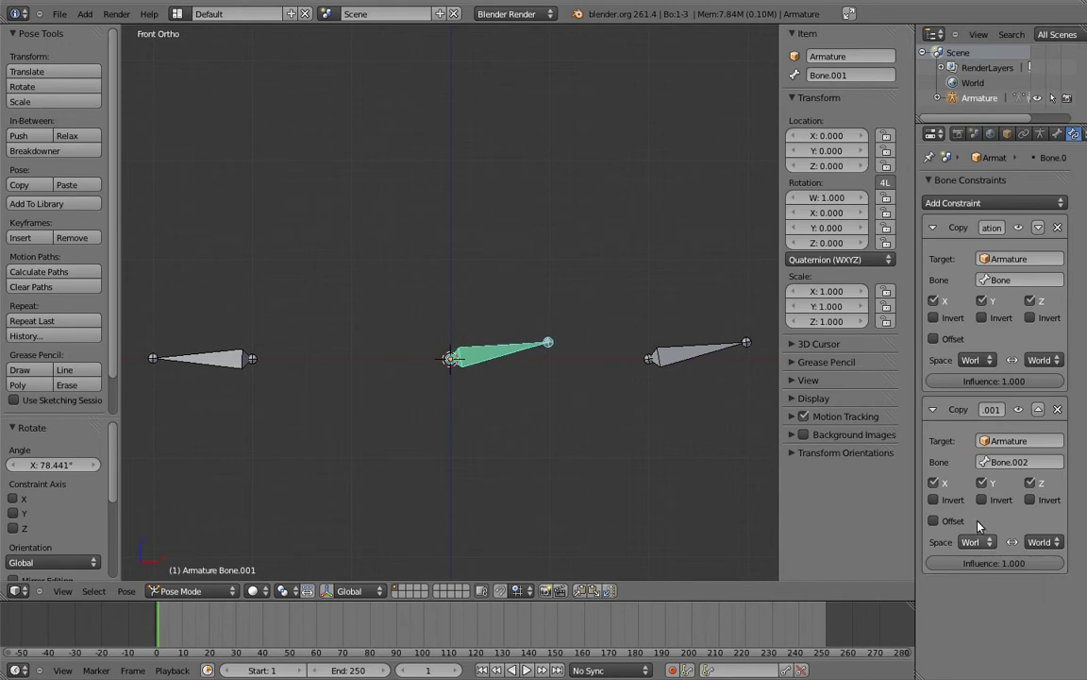
right_click(670, 349)
key(r)
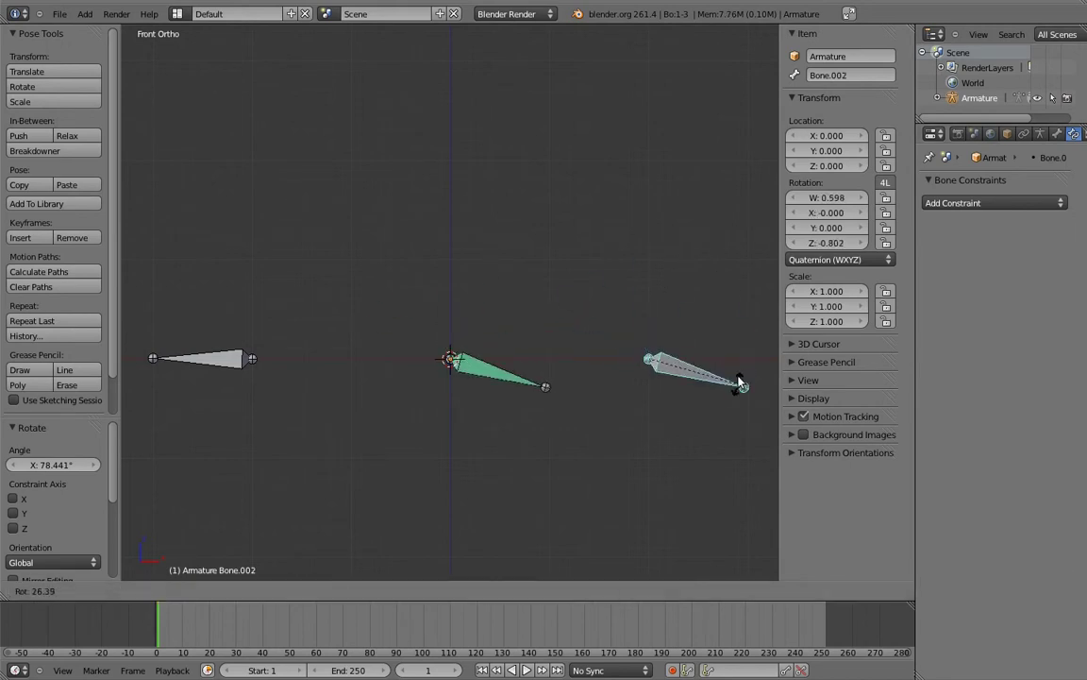
click(732, 380)
Set the middle bone's second Copy Rotation influence to 0.5.
right_click(507, 346)
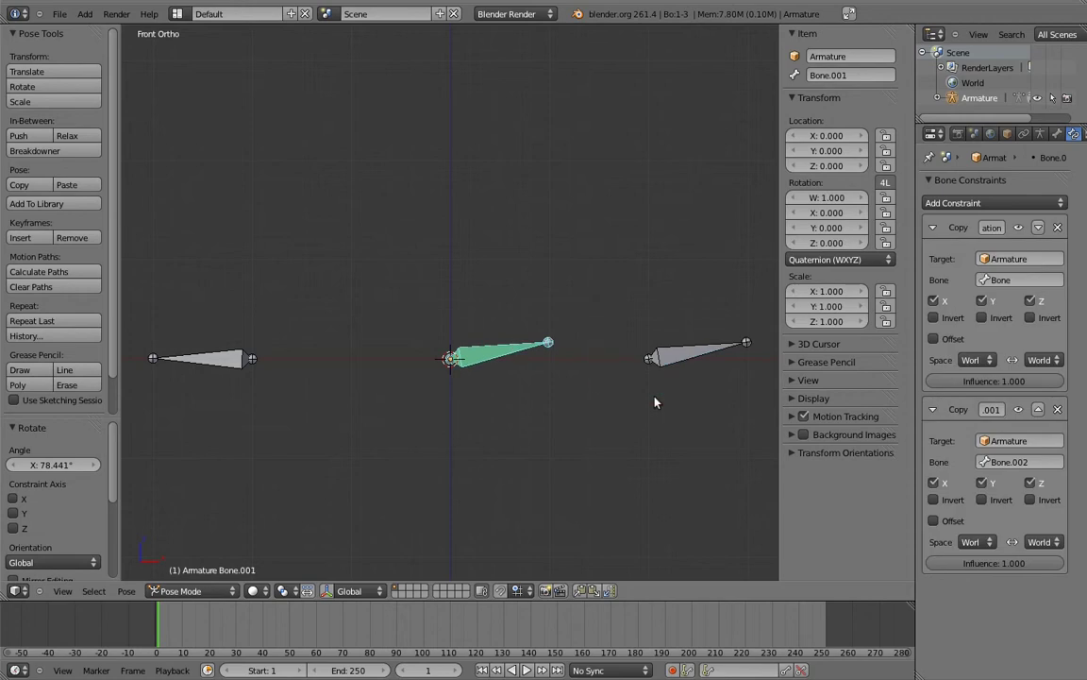
click(1019, 564)
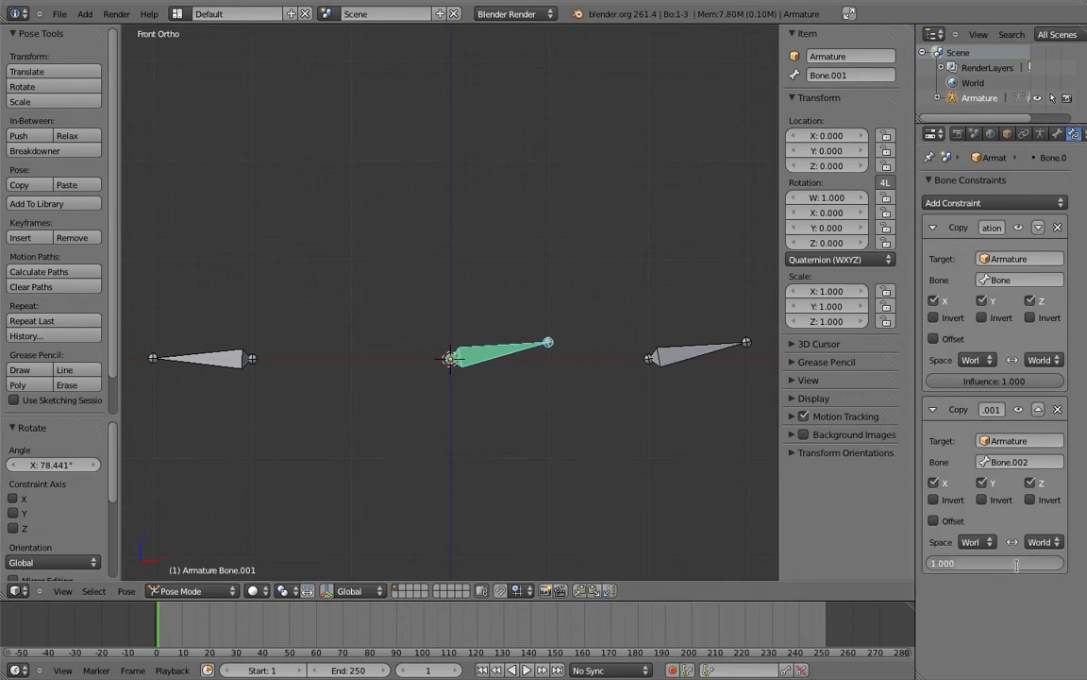
text(0.5)
key(Return)
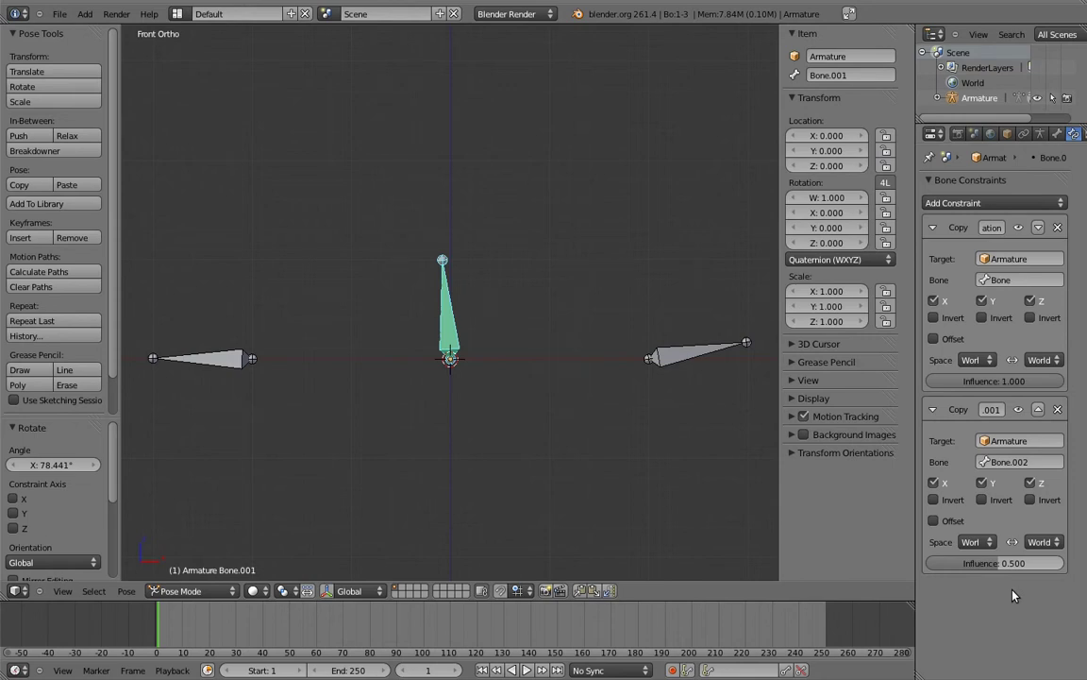
Swap the two Copy Rotation constraints' order and back using the arrows.
click(1038, 228)
click(1038, 409)
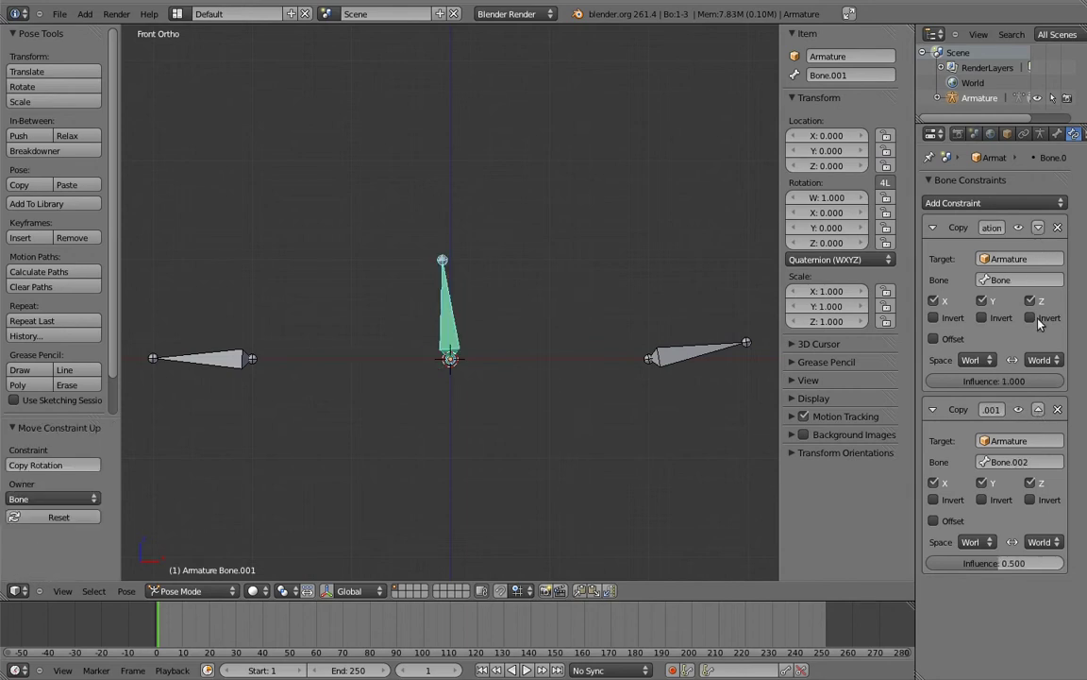
click(1038, 227)
click(1038, 408)
Add a Copy Location constraint on the middle bone targeting the right bone.
shift+right_click(701, 355)
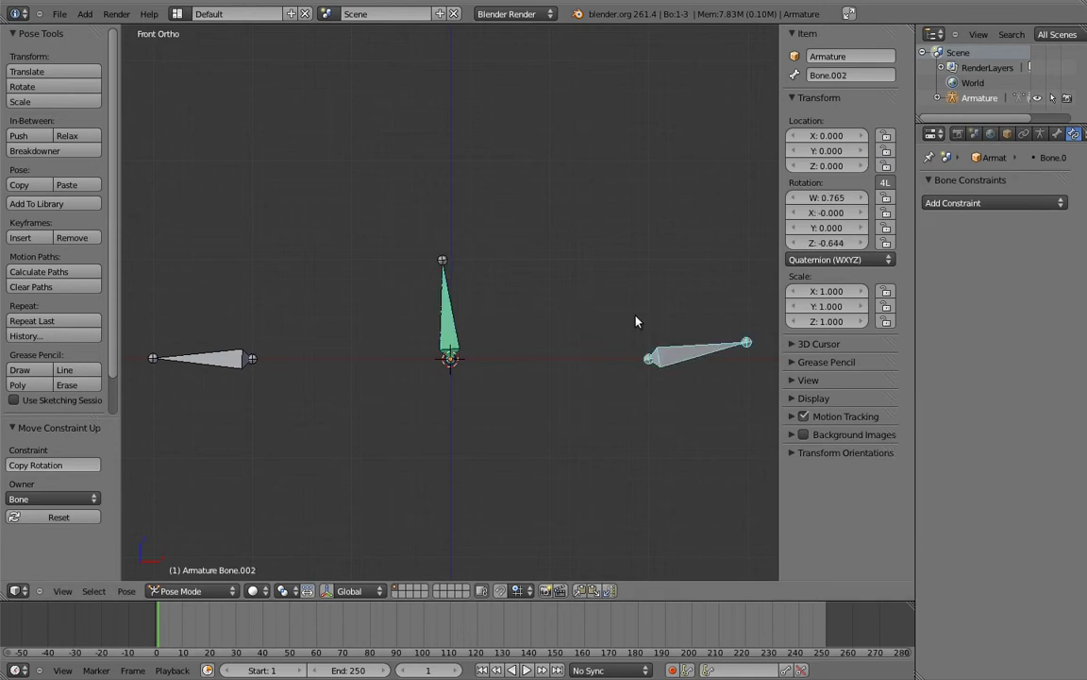
shift+right_click(450, 316)
key(ctrl+shift+c)
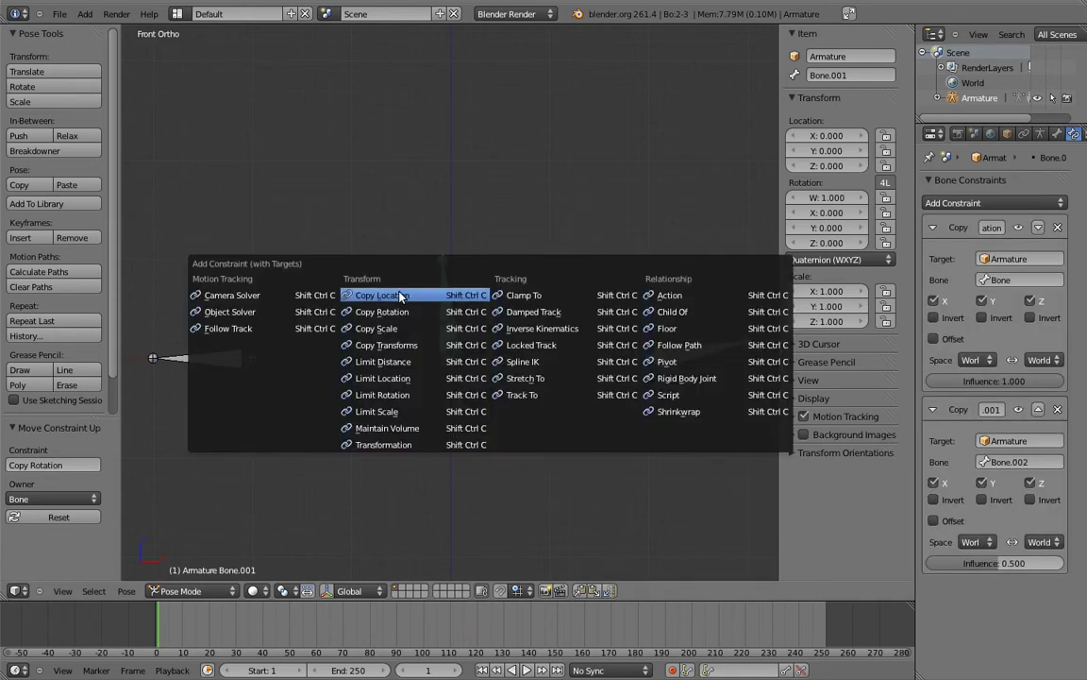
click(401, 297)
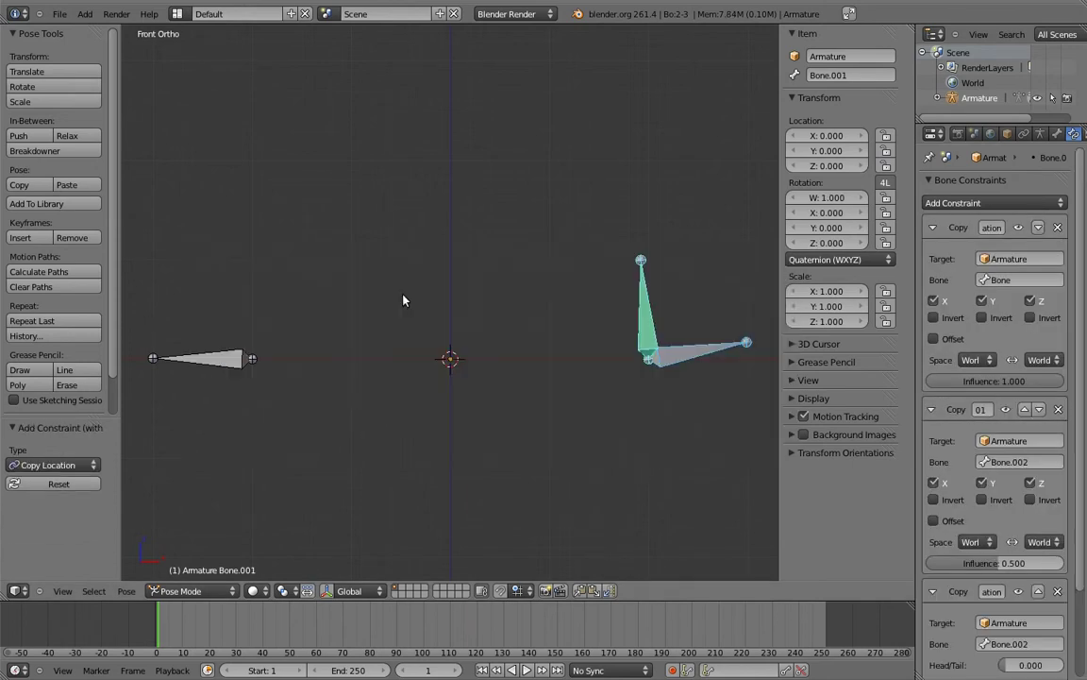
Test-rotate the right and left control bones, then review the middle bone's constraints.
right_click(755, 333)
key(r)
key(Escape)
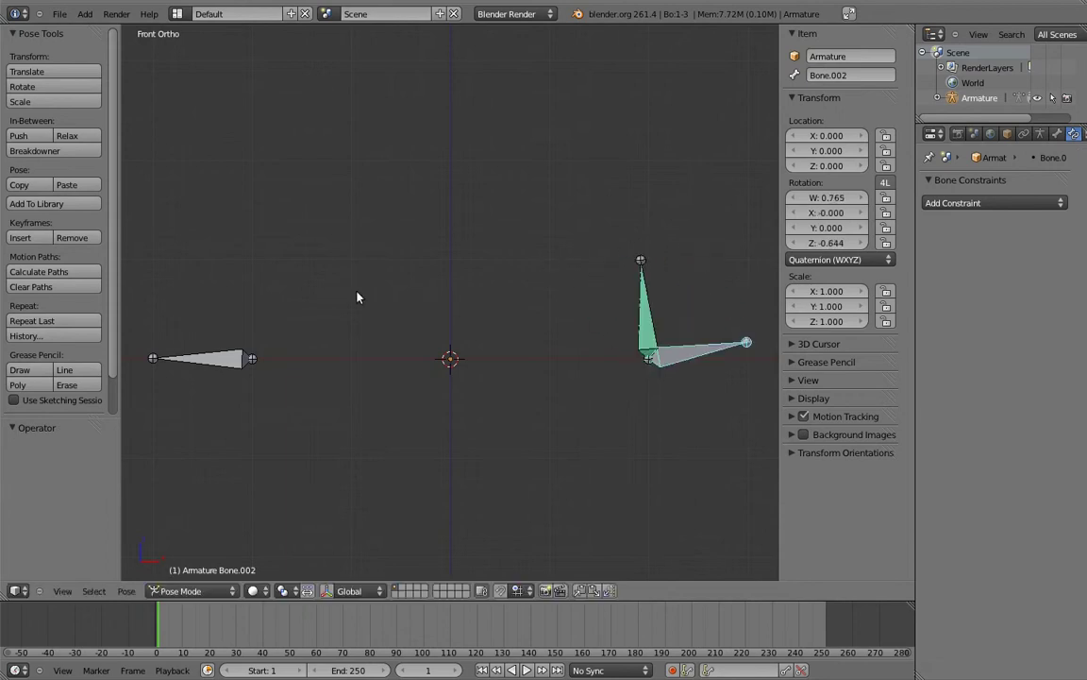
right_click(222, 358)
key(r)
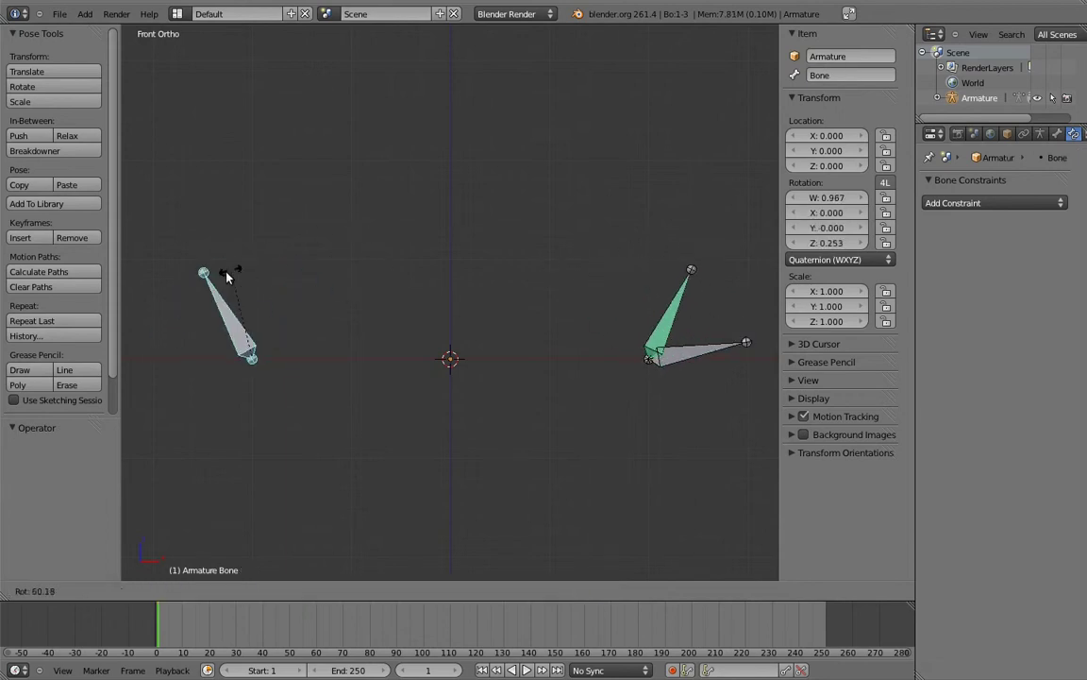
key(Escape)
right_click(642, 288)
scroll(1013, 392, down, 2)
scroll(1014, 387, down, 1)
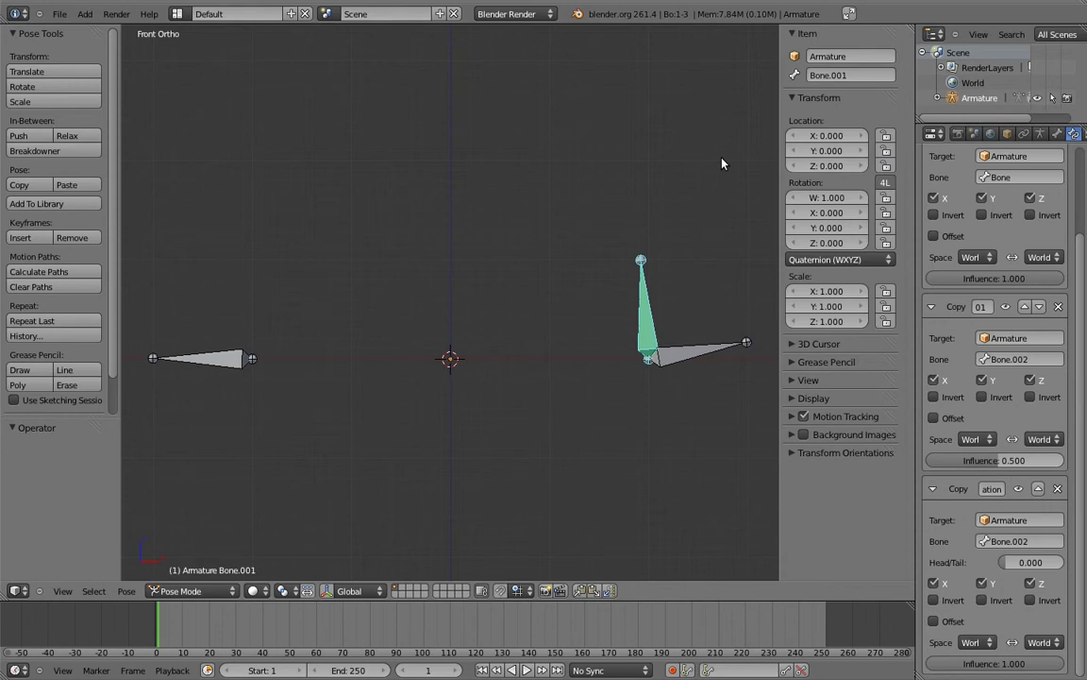
Rotate the right control bone Bone.002 to a new angle to test the setup.
right_click(746, 341)
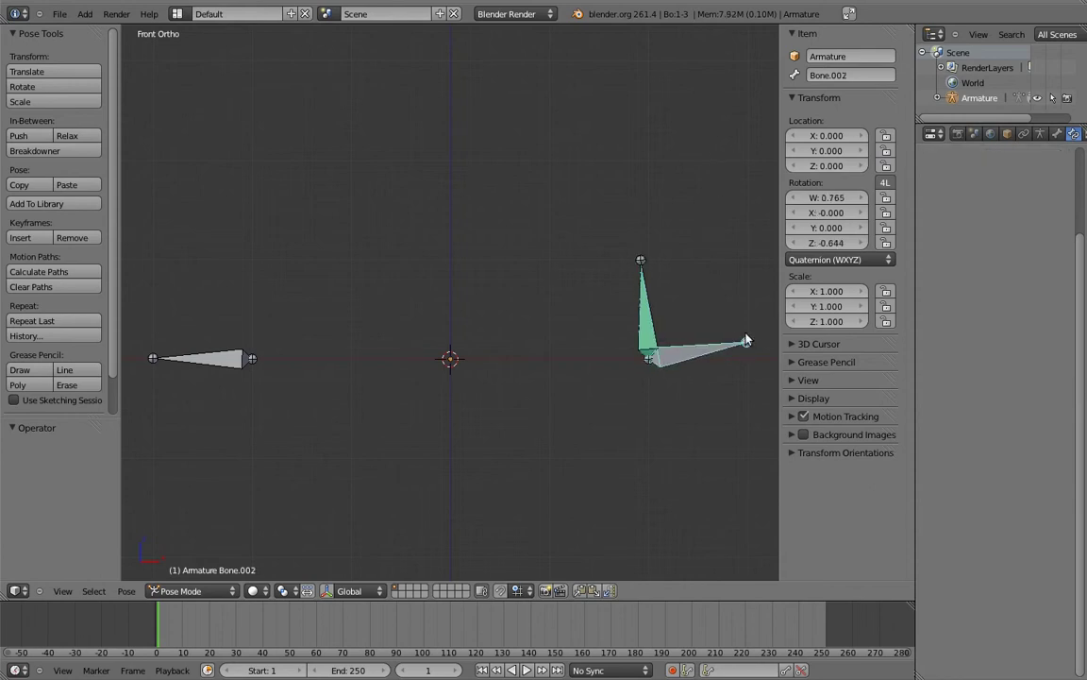
key(r)
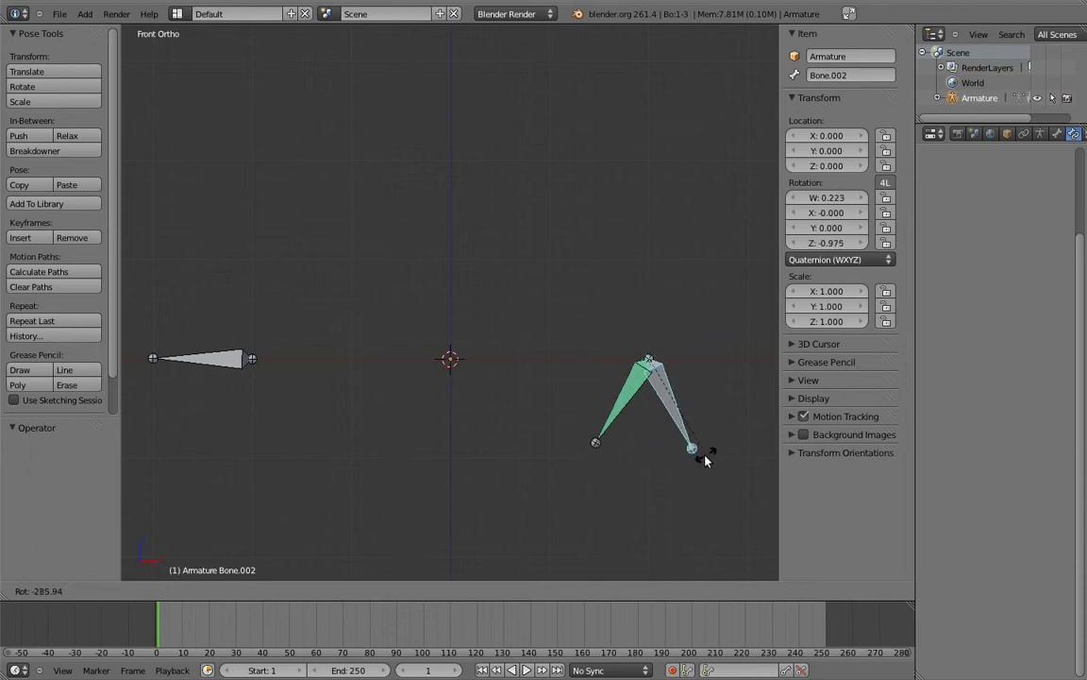
click(690, 469)
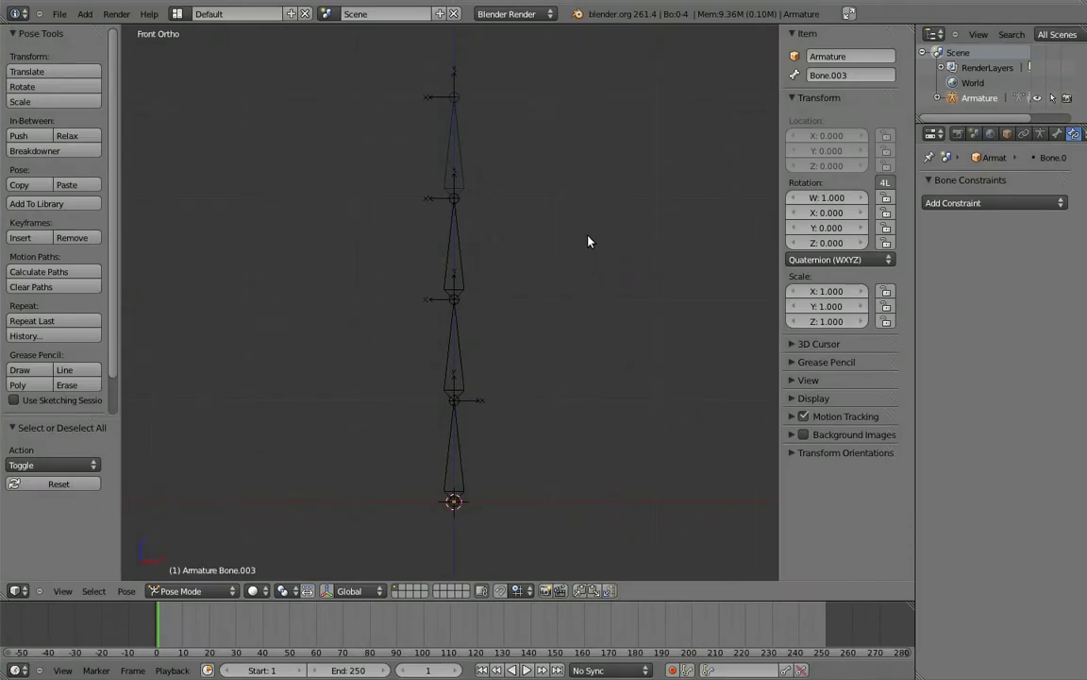
Duplicate the bottom chain bone and move it 2 units right along X.
key(Tab)
key(shift+a)
key(g)
key(x)
click(666, 454)
Duplicate that control bone and move it up along Z level with the chain's top.
key(shift+d)
key(z)
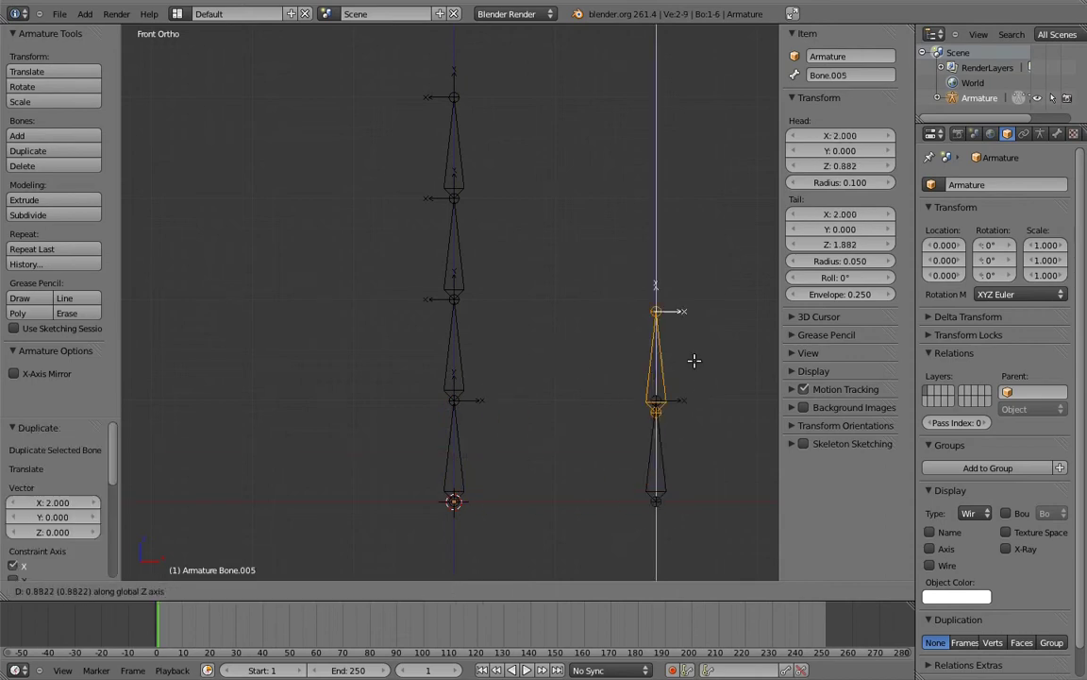
click(714, 167)
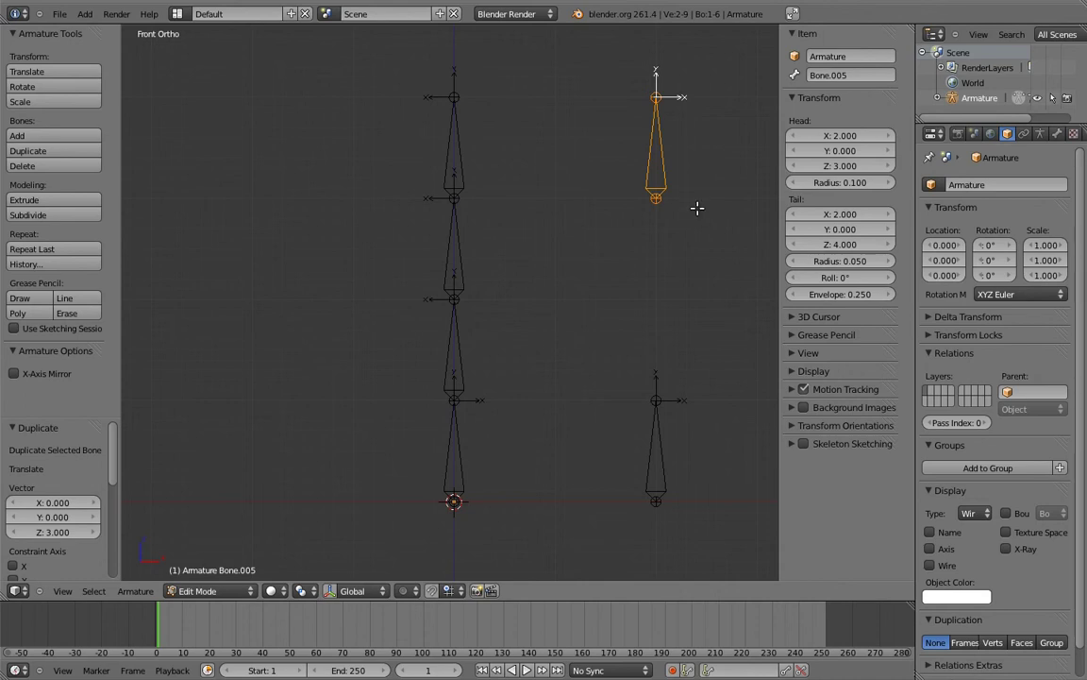
Change the roll of the upper three chain bones, then return to Pose Mode.
click(455, 144)
shift+click(462, 243)
shift+click(456, 330)
key(ctrl+r)
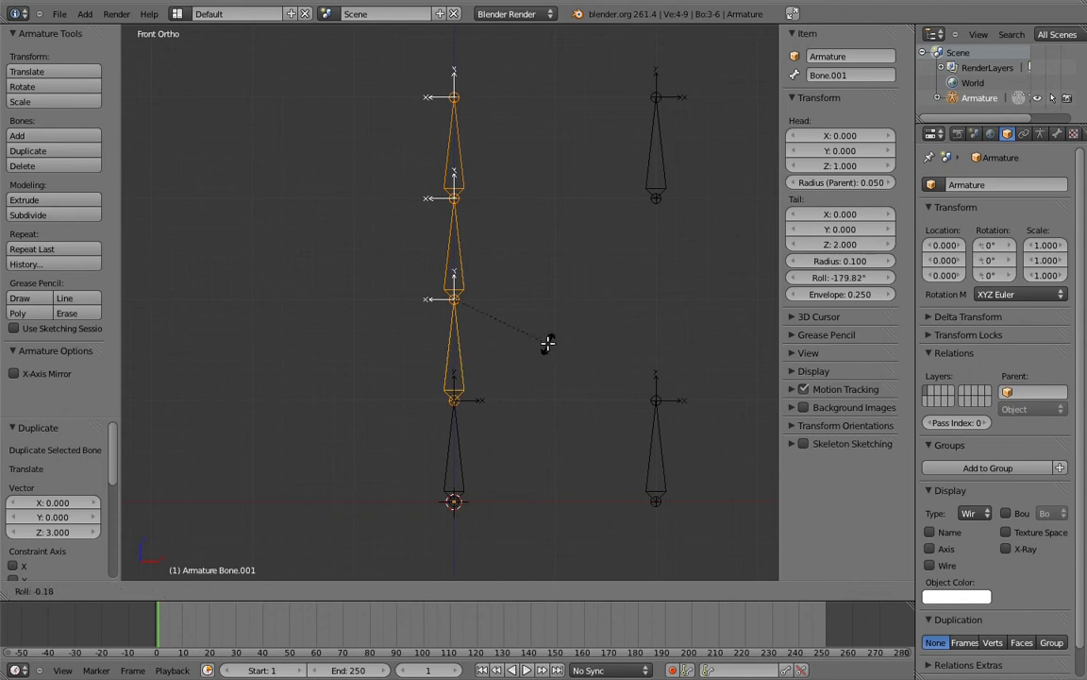
click(547, 343)
key(ctrl+Tab)
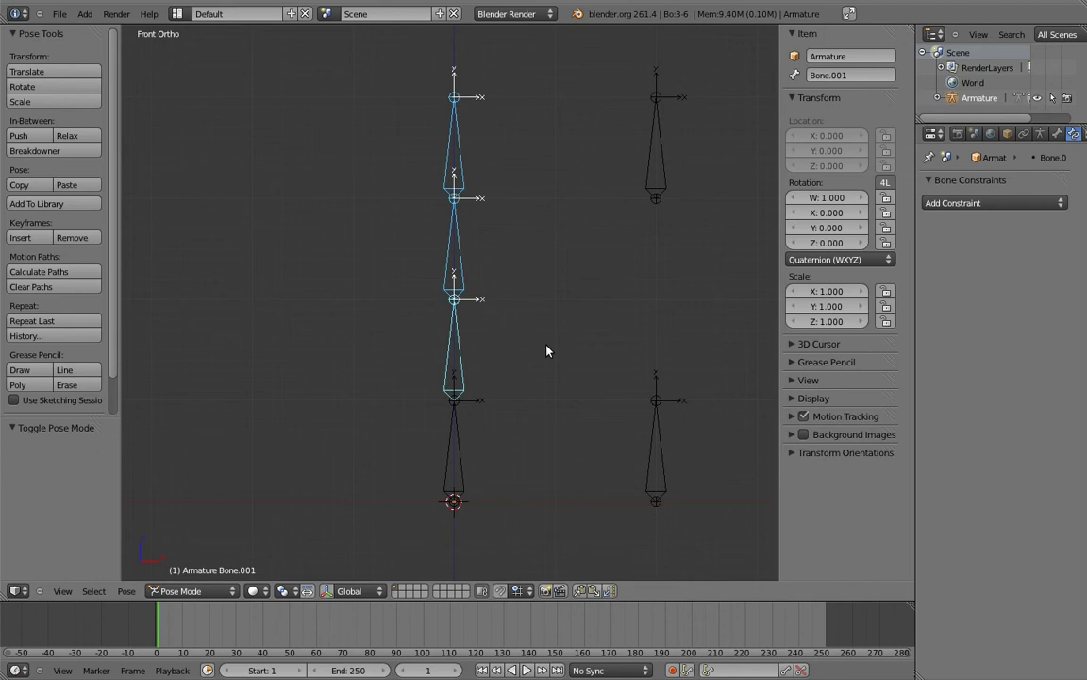
Add Copy Rotation constraints: top chain bone to top control, bottom chain bone to bottom control.
right_click(661, 156)
shift+right_click(455, 142)
key(ctrl+shift+c)
click(434, 142)
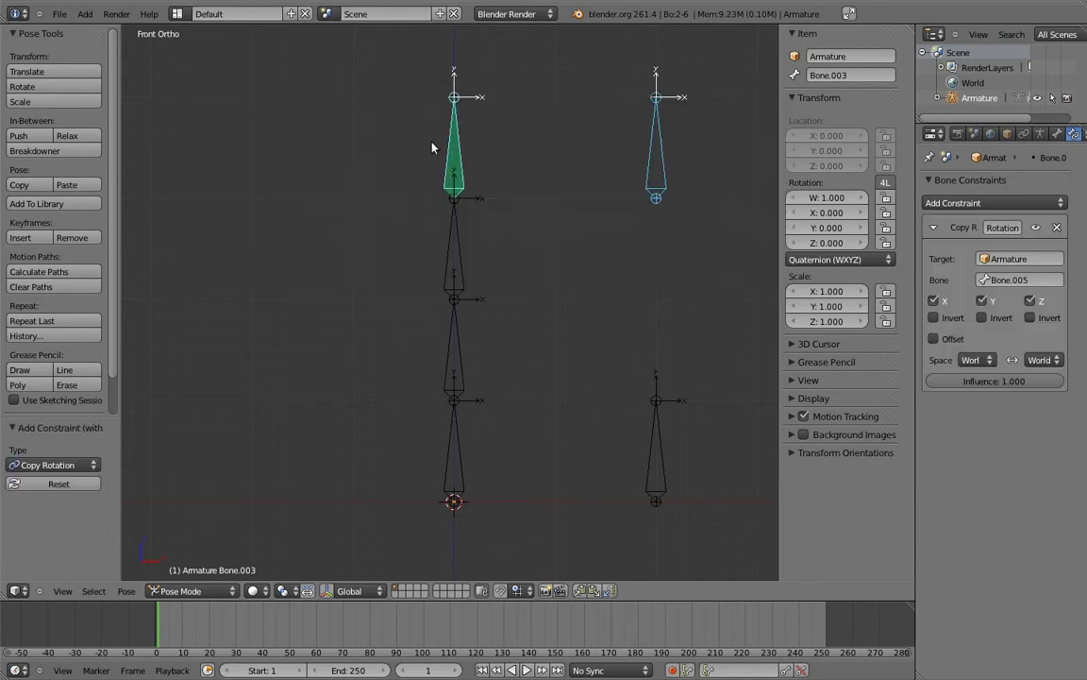
right_click(656, 443)
shift+right_click(450, 446)
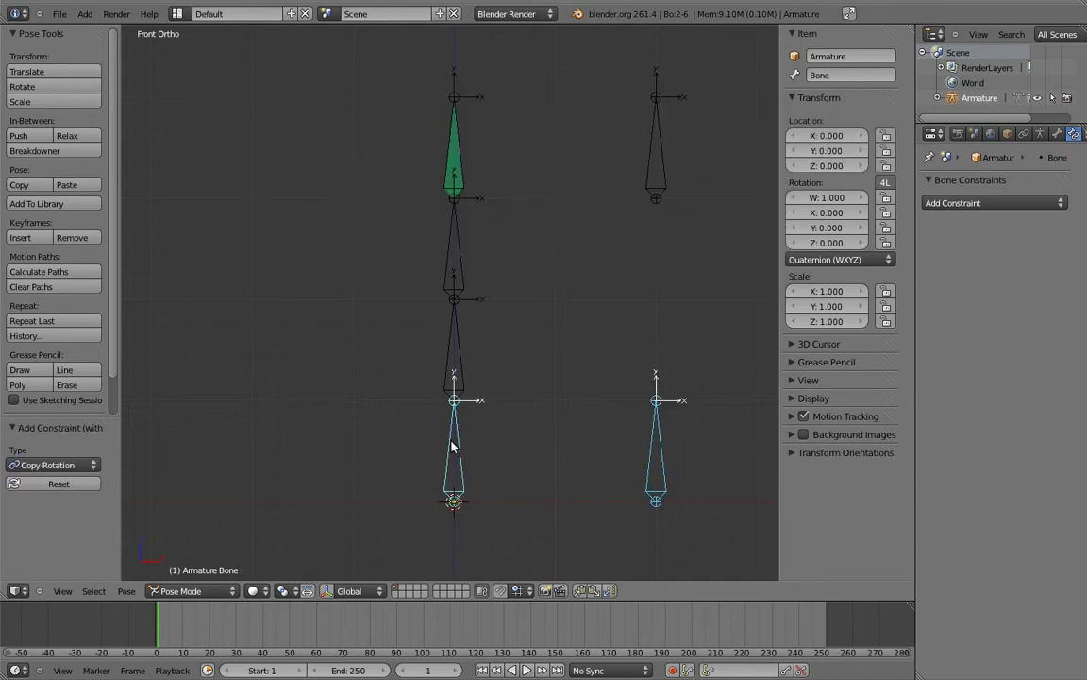
key(ctrl+shift+c)
click(450, 445)
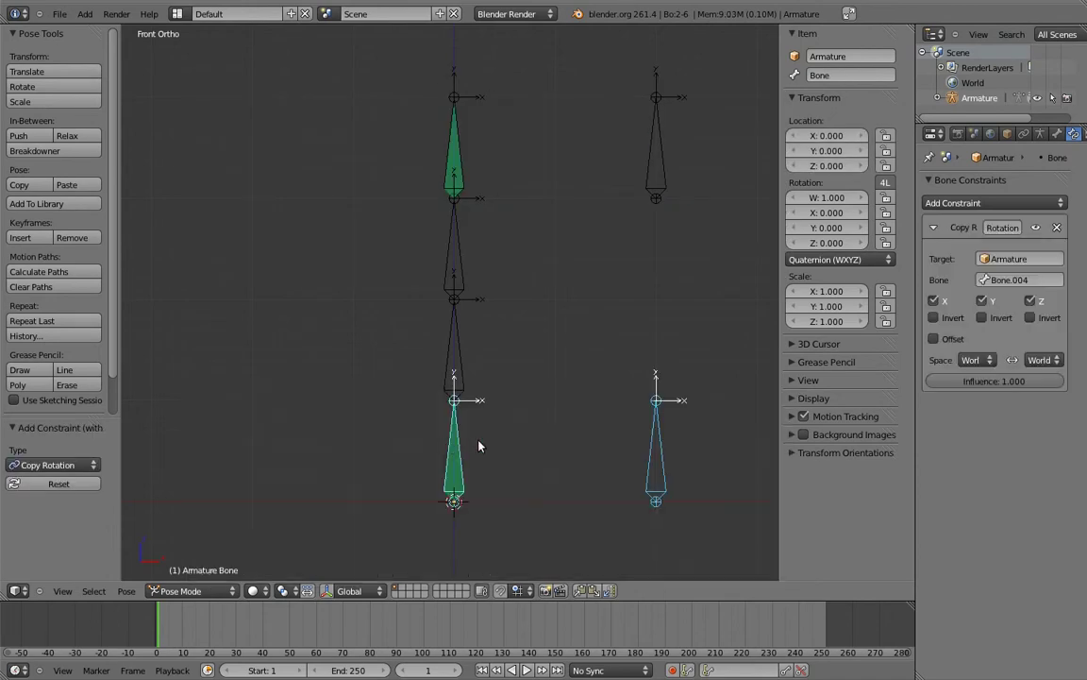
Test-rotate both control bones, then clear all bones back to rest pose.
right_click(663, 401)
key(r)
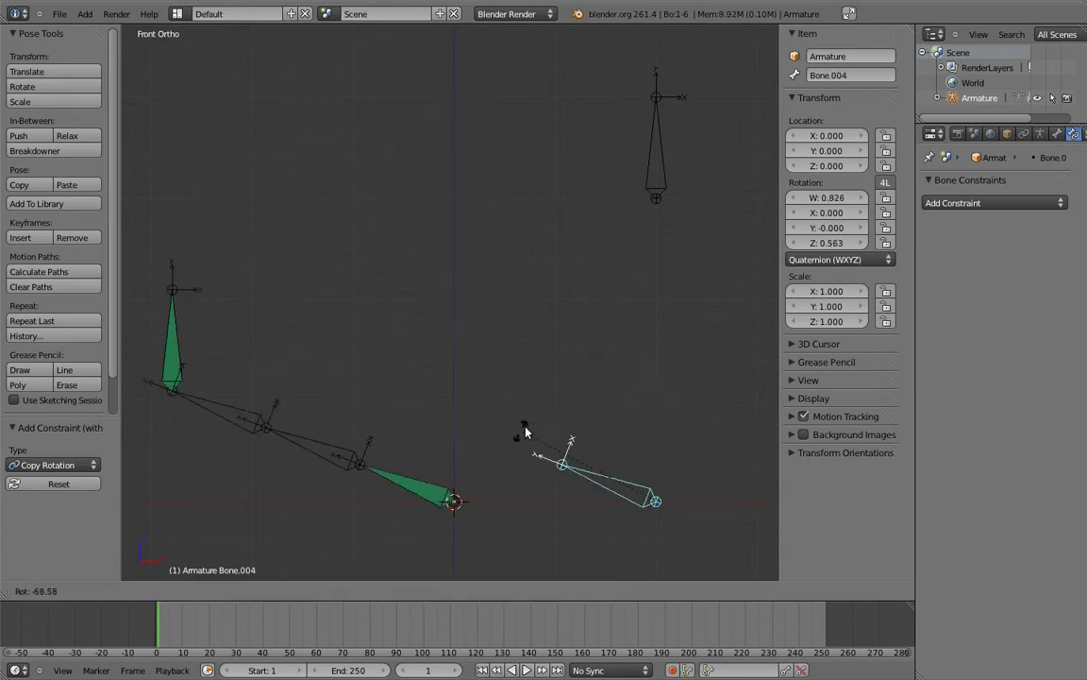
click(544, 429)
right_click(655, 161)
key(r)
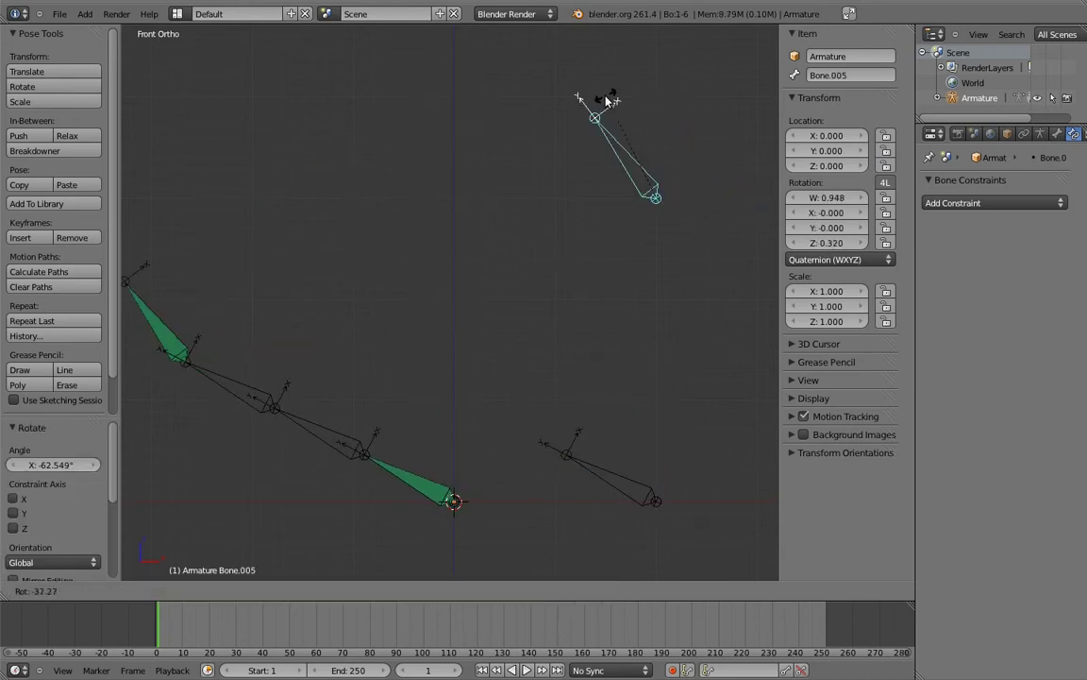
click(666, 119)
key(a)
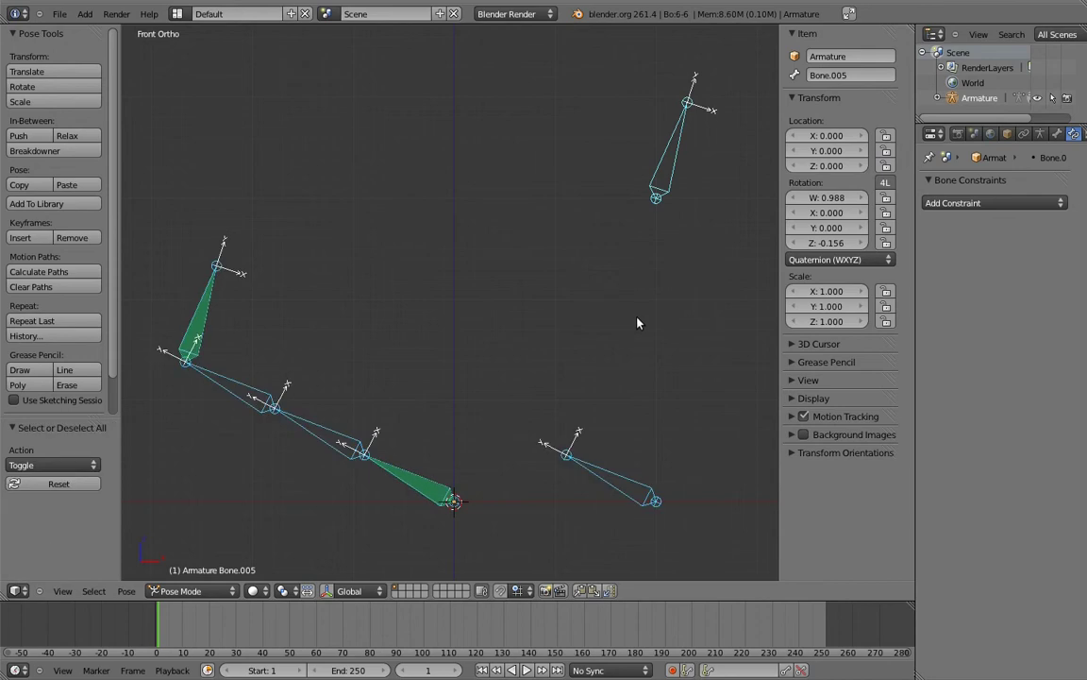
key(alt+r)
key(a)
Add a Copy Rotation constraint on the second chain bone targeting the bottom control.
right_click(661, 442)
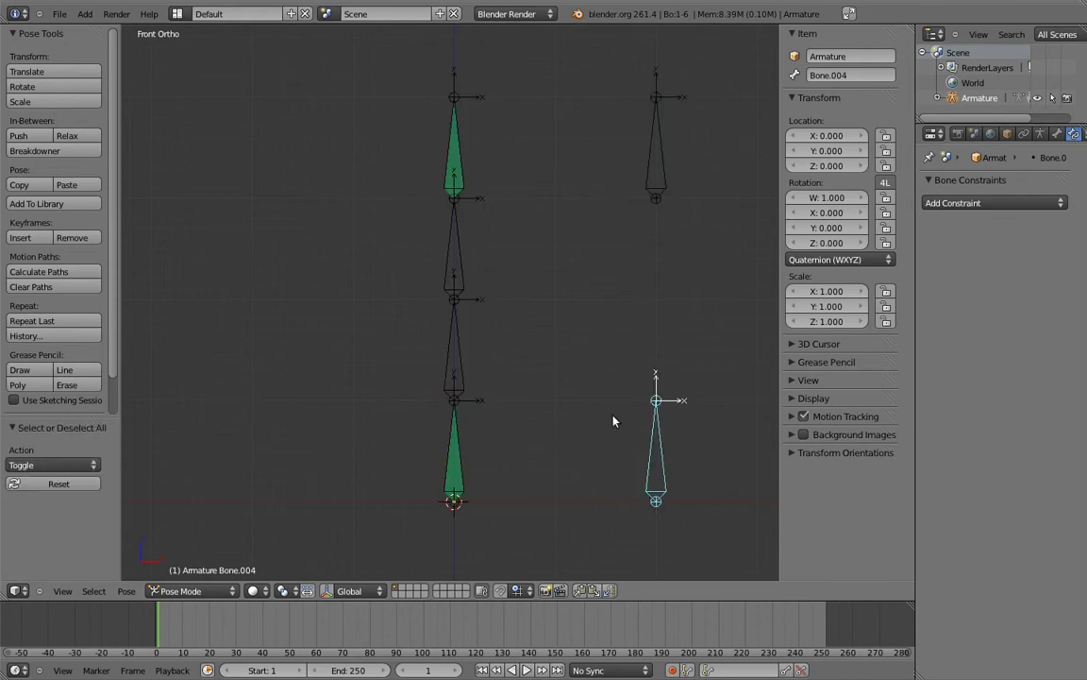
shift+right_click(462, 351)
key(shift+ctrl+c)
click(461, 349)
Add Copy Rotation constraints targeting Bone.005 to the third chain bone, Bone.001 and Bone.002.
shift+right_click(457, 255)
key(shift+ctrl+c)
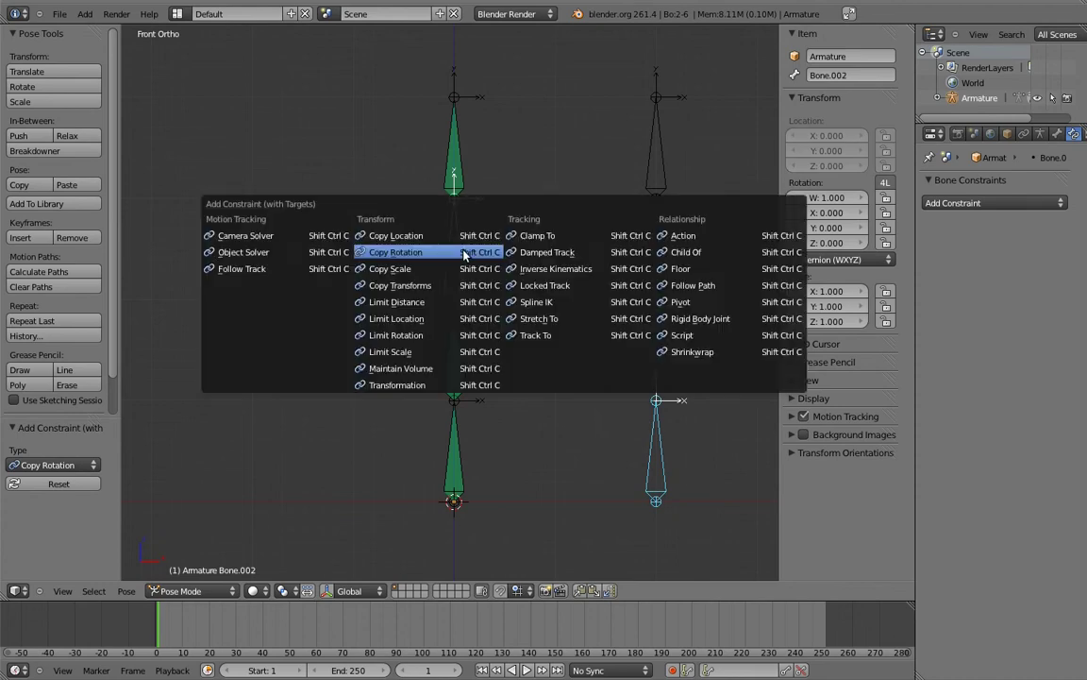
click(457, 255)
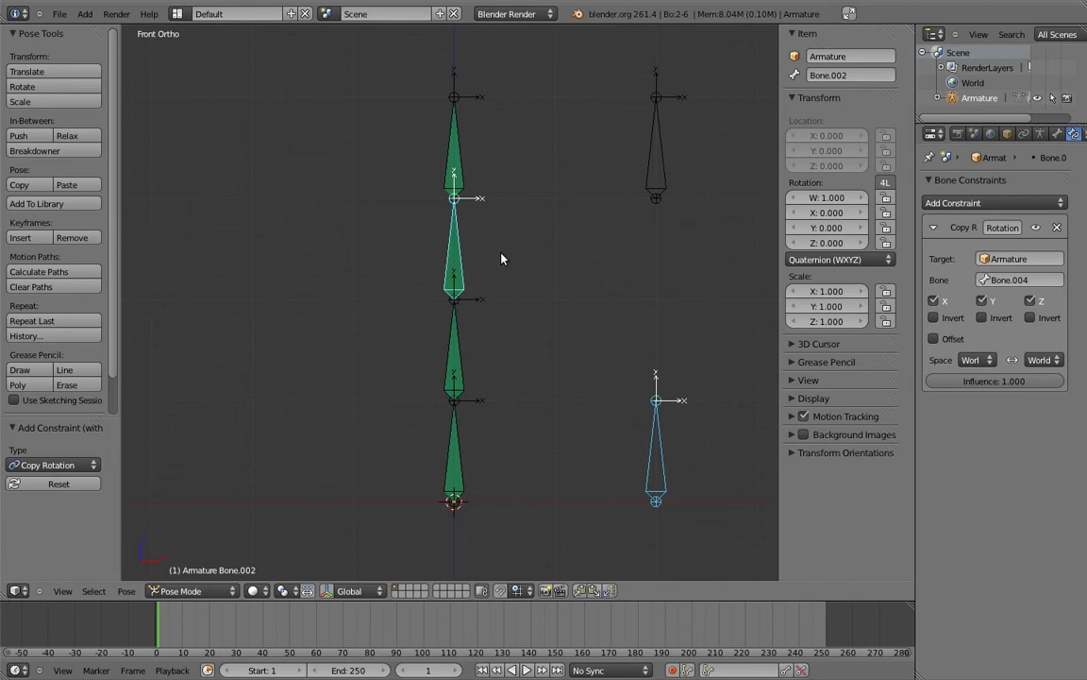
right_click(672, 155)
shift+right_click(461, 362)
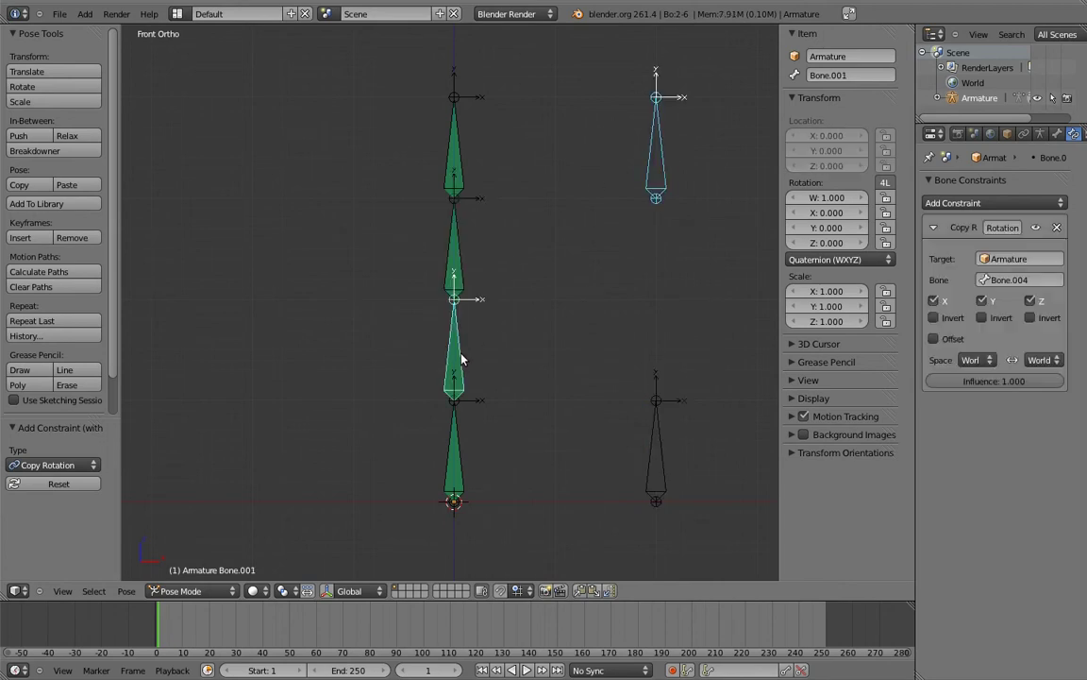
key(shift+ctrl+c)
click(462, 355)
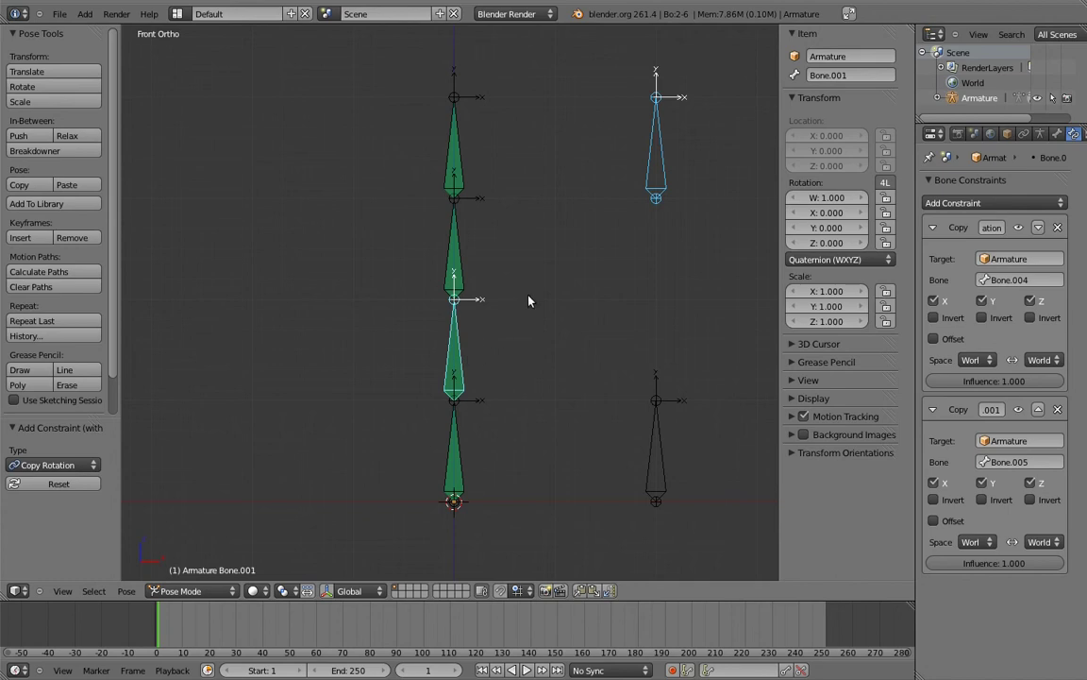
right_click(656, 151)
shift+right_click(454, 243)
key(shift+ctrl+c)
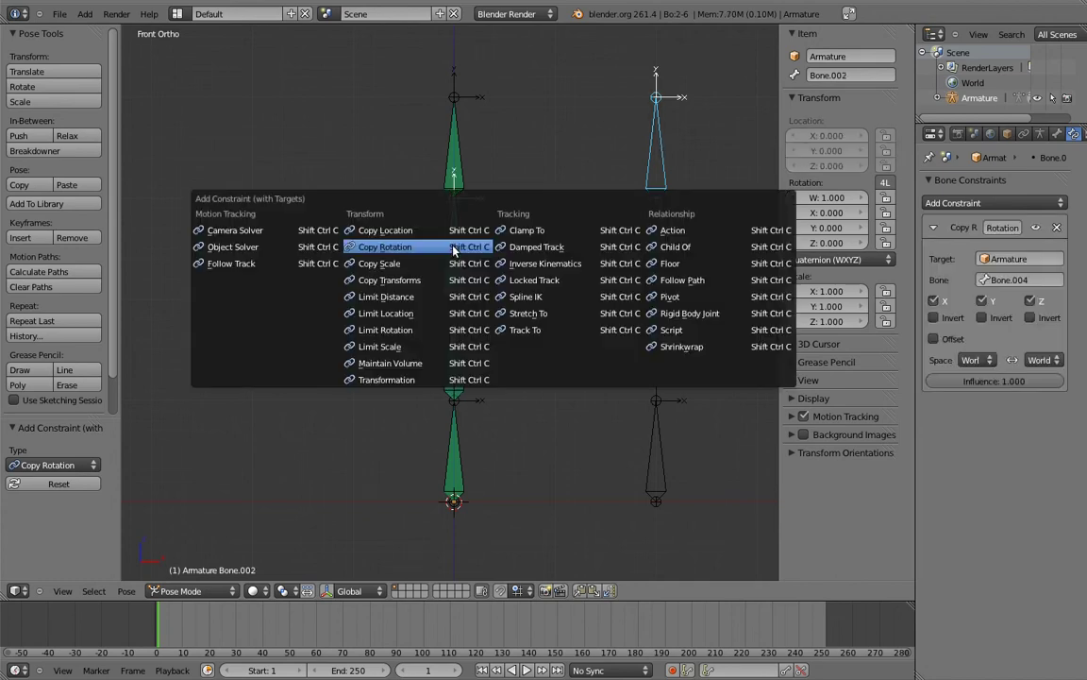
click(451, 247)
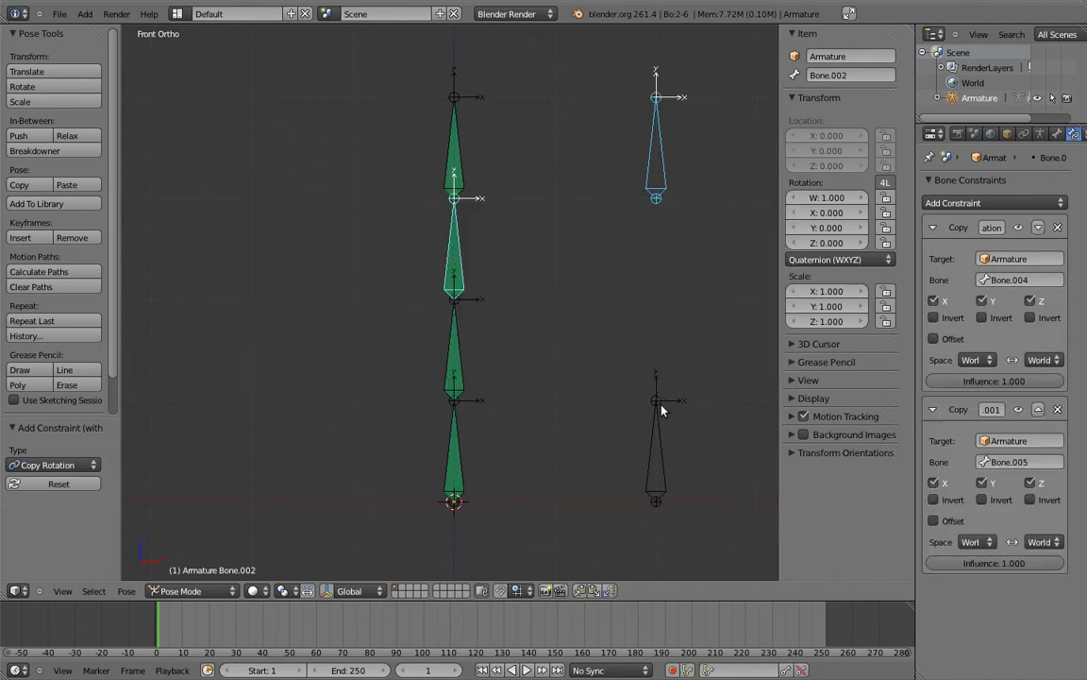
Rotate the top control Bone.005 to test how the chain bends.
key(a)
right_click(656, 408)
key(r)
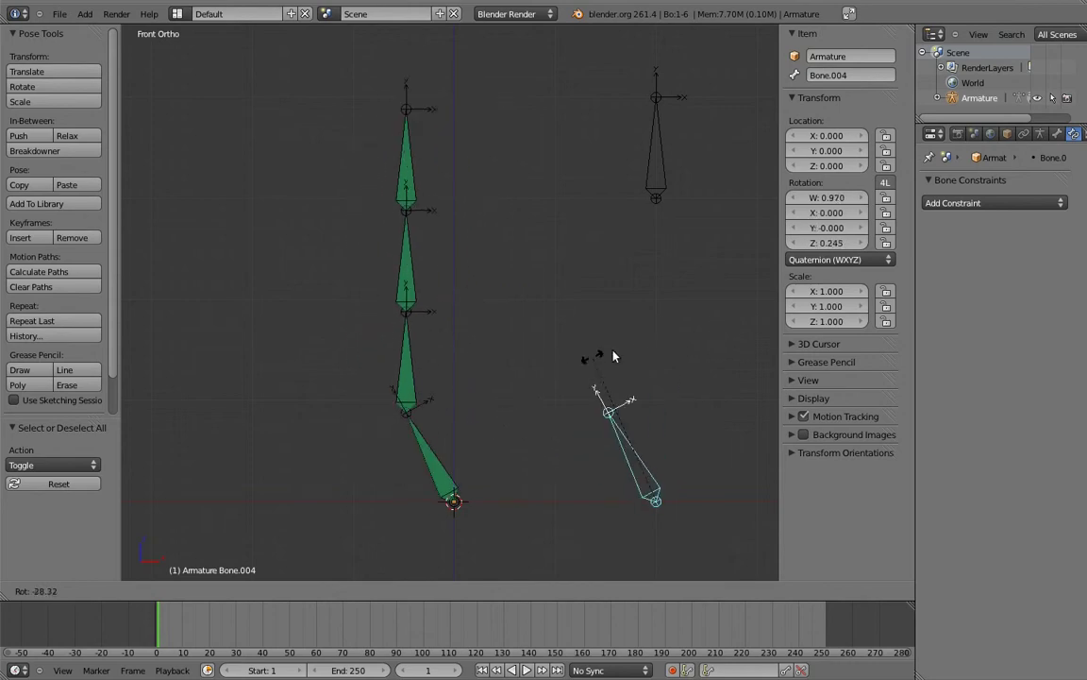
key(Escape)
right_click(656, 142)
key(r)
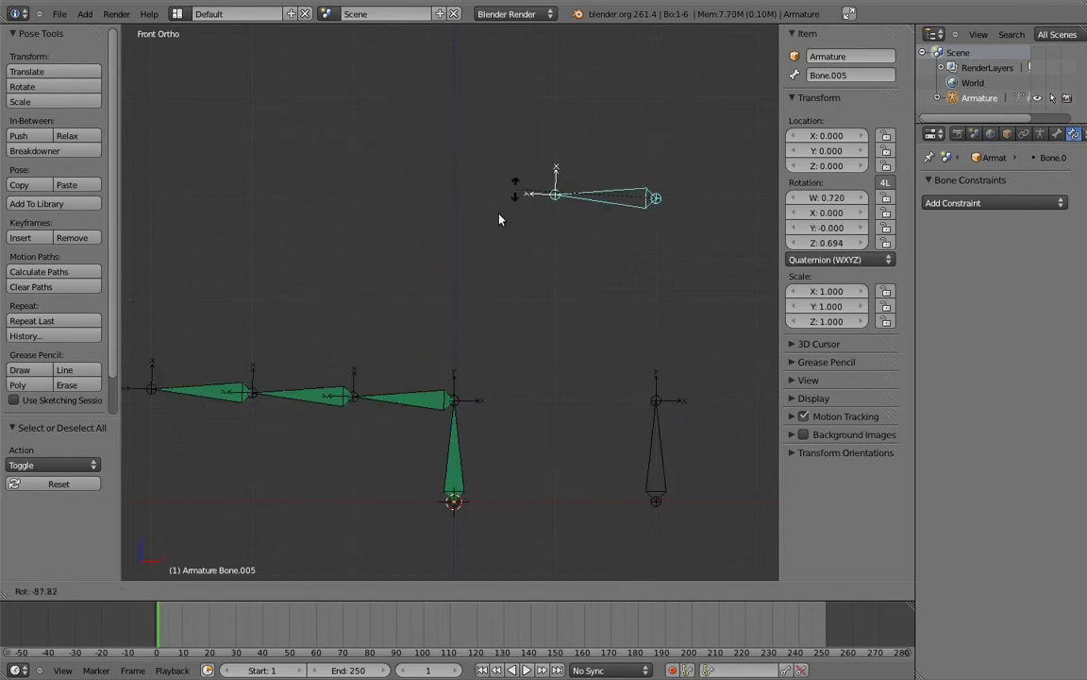
click(567, 175)
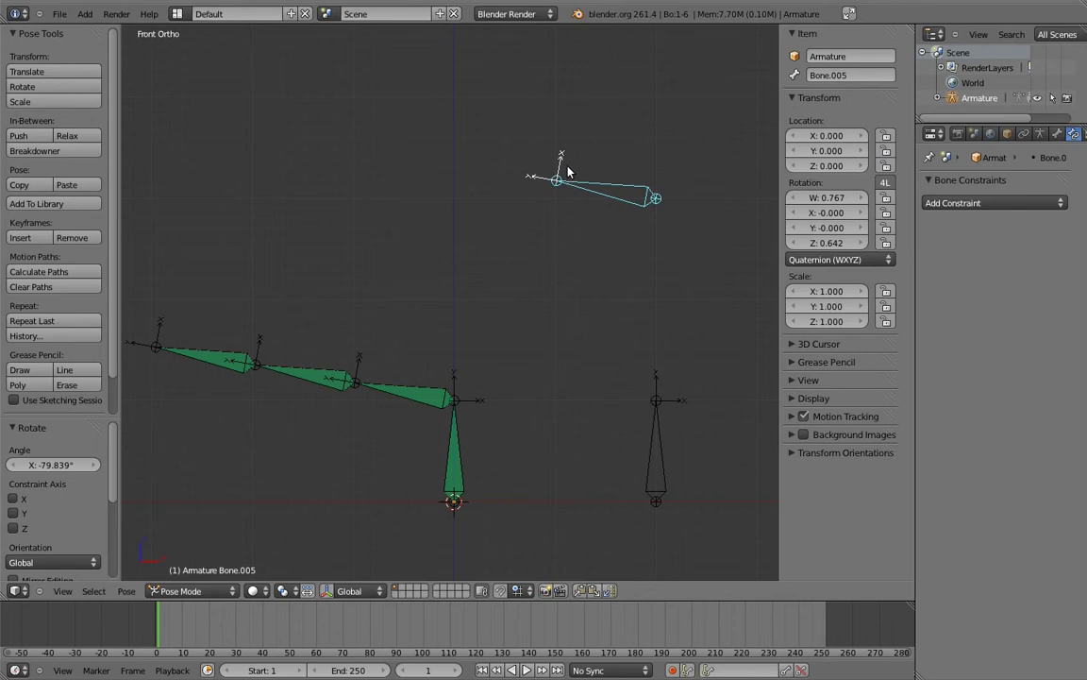
Set the top-control Copy Rotation influence to about 0.7 on Bone.002 and 0.33 on Bone.001.
right_click(318, 380)
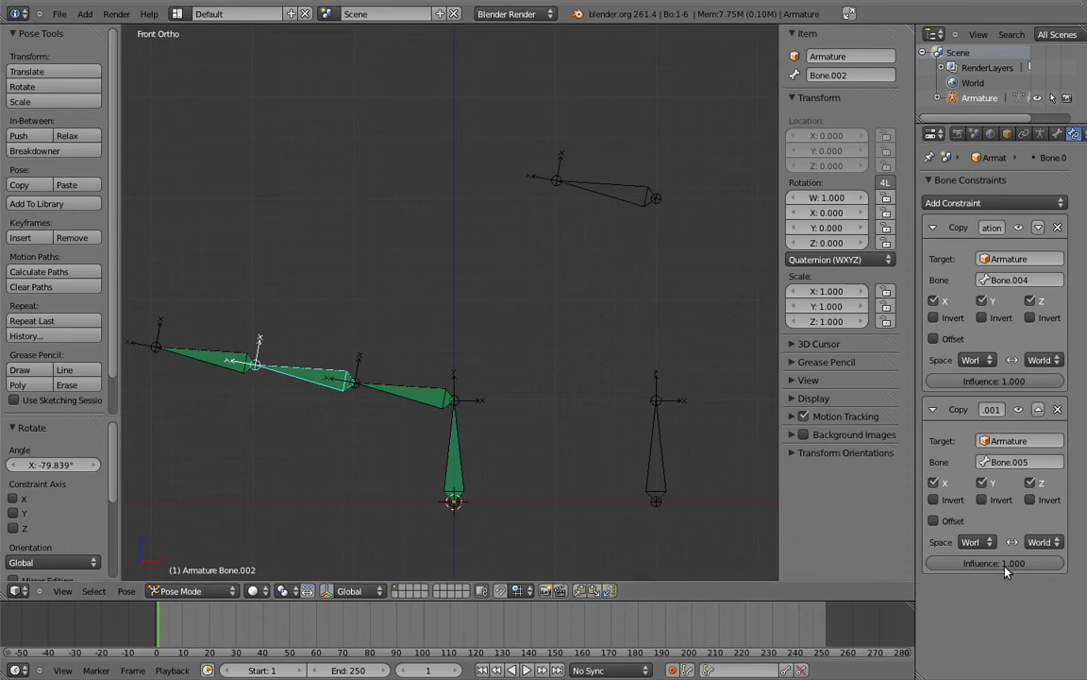
mouse_move(1024, 563)
mouse_down()
mouse_move(940, 569)
mouse_move(950, 587)
mouse_up()
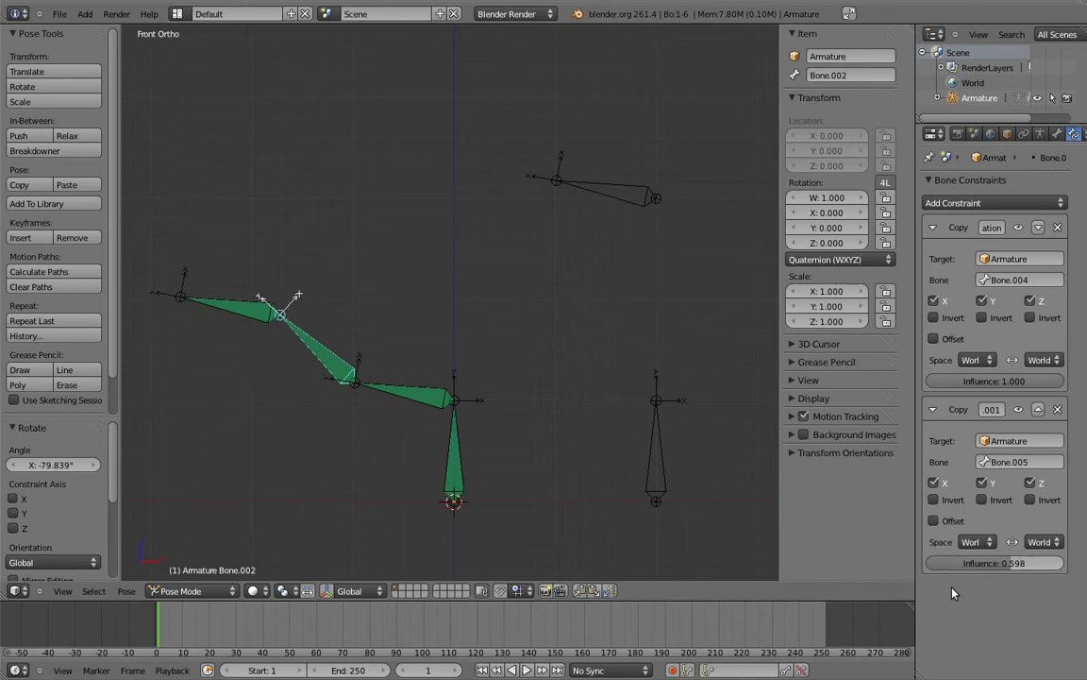
right_click(416, 389)
drag(1038, 564, 957, 582)
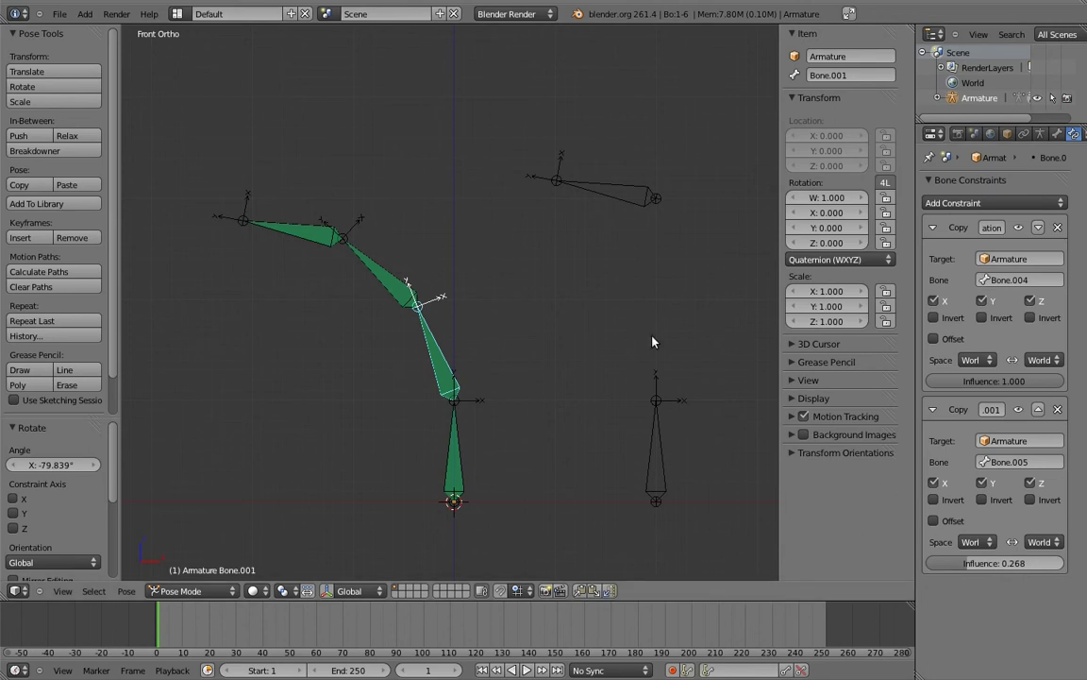
right_click(376, 271)
mouse_move(1020, 565)
mouse_down()
mouse_move(1035, 571)
mouse_move(1027, 575)
mouse_up()
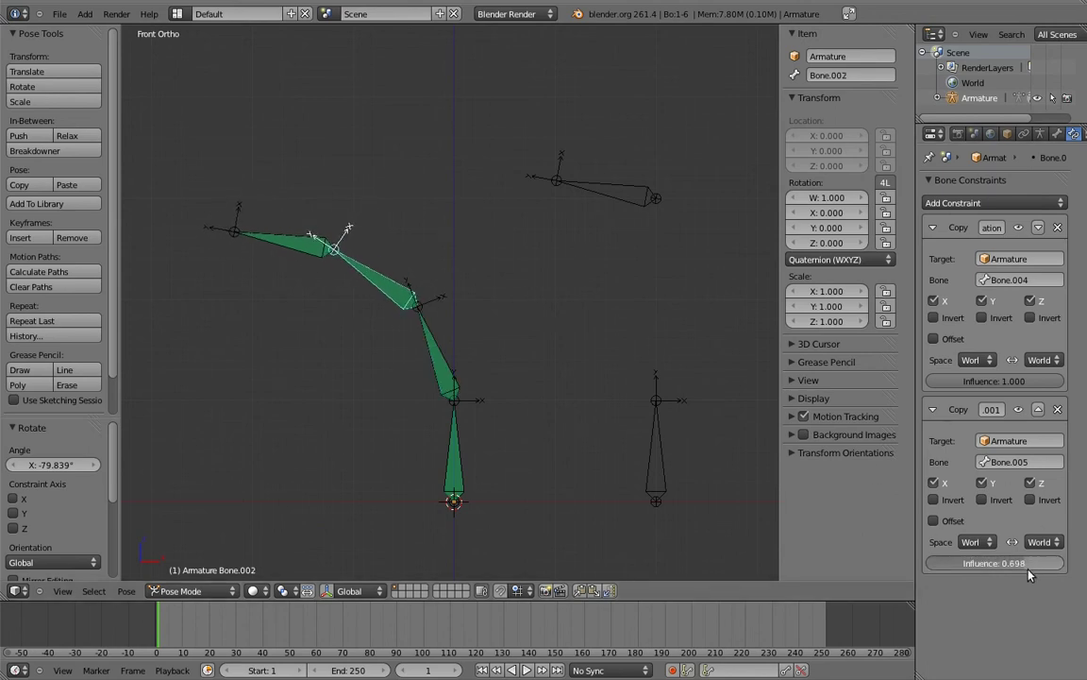
right_click(443, 352)
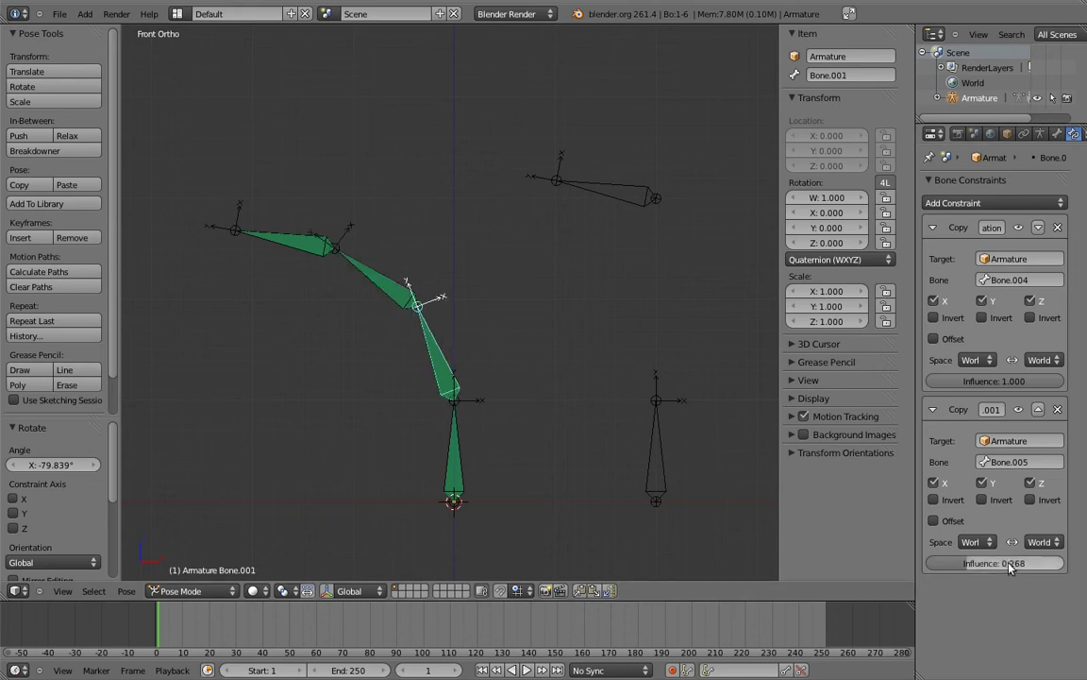
drag(1029, 568, 1014, 571)
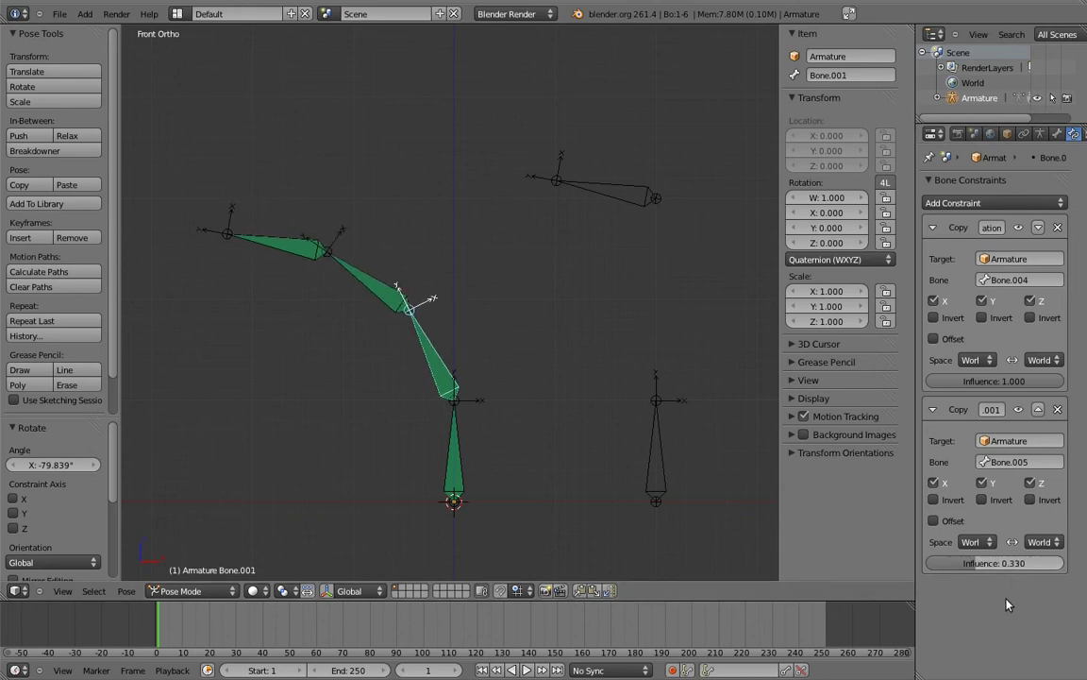
Clear pose rotations, then rotate Bone.005 and Bone.004 into several test bends.
key(a)
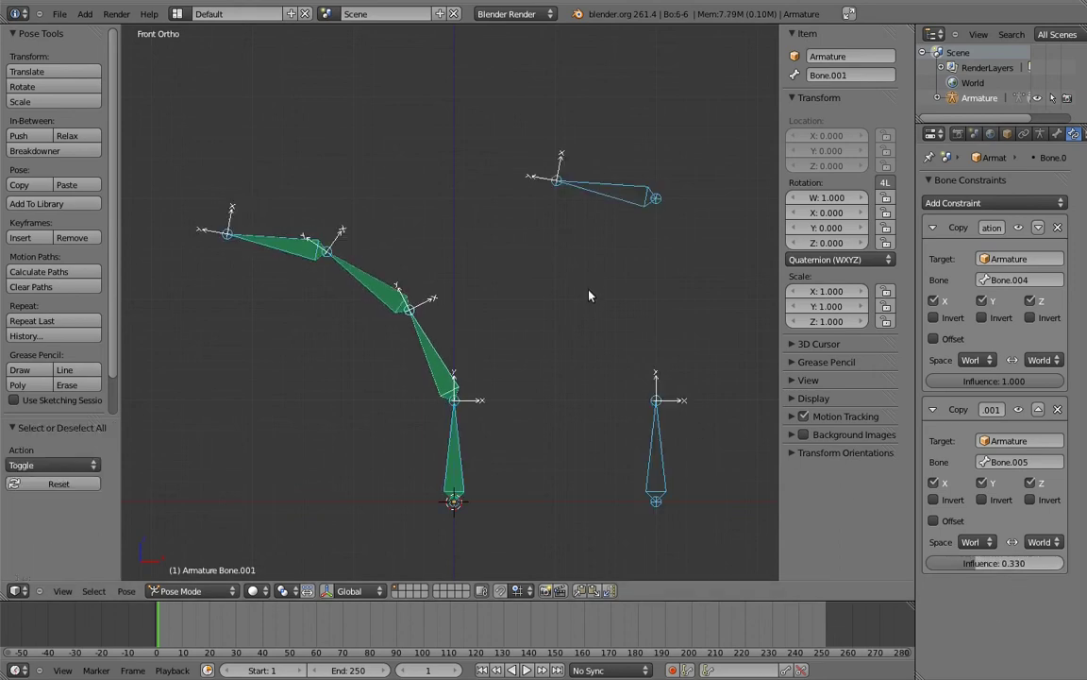
key(alt+r)
right_click(661, 100)
key(r)
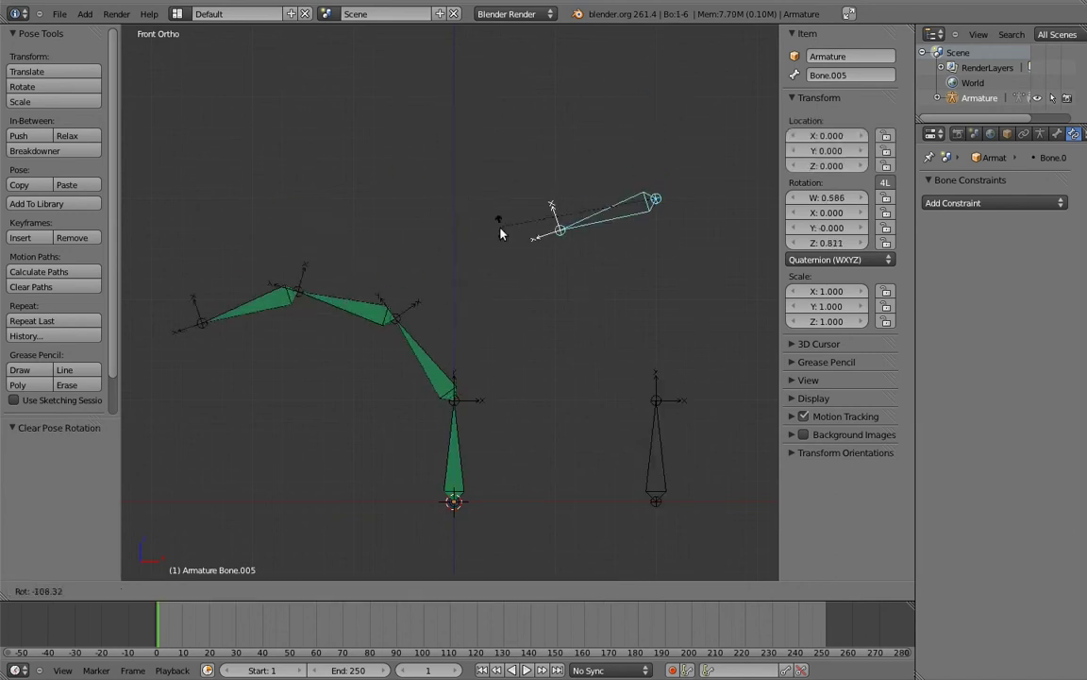
click(586, 153)
right_click(658, 415)
key(r)
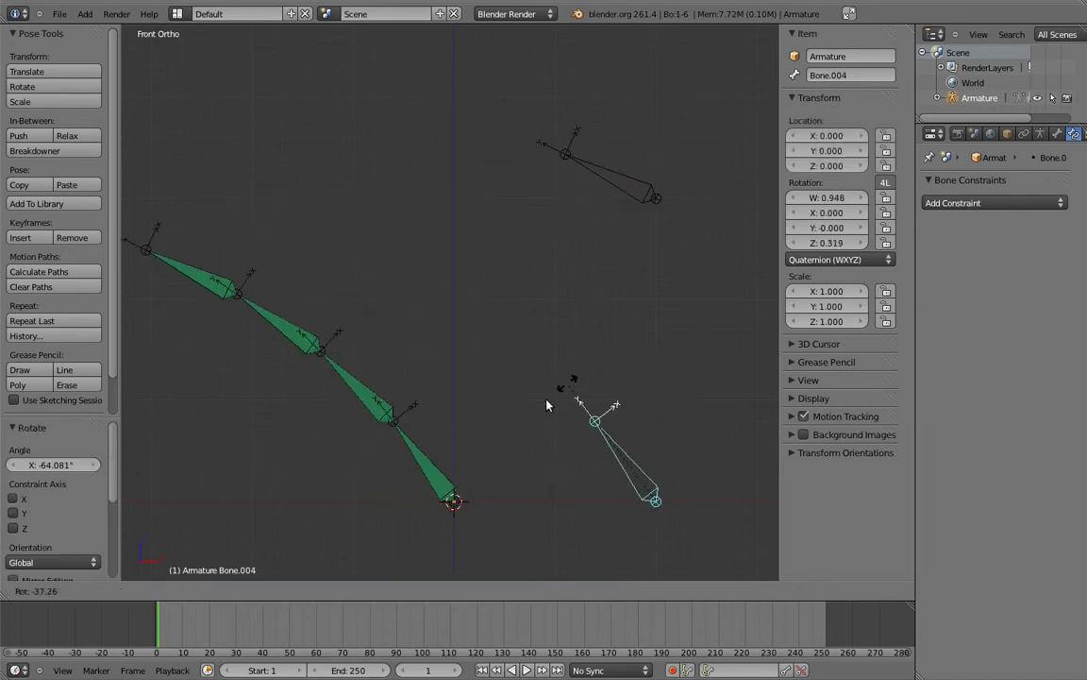
click(450, 401)
right_click(563, 153)
key(r)
click(666, 123)
scroll(641, 238, down, 2)
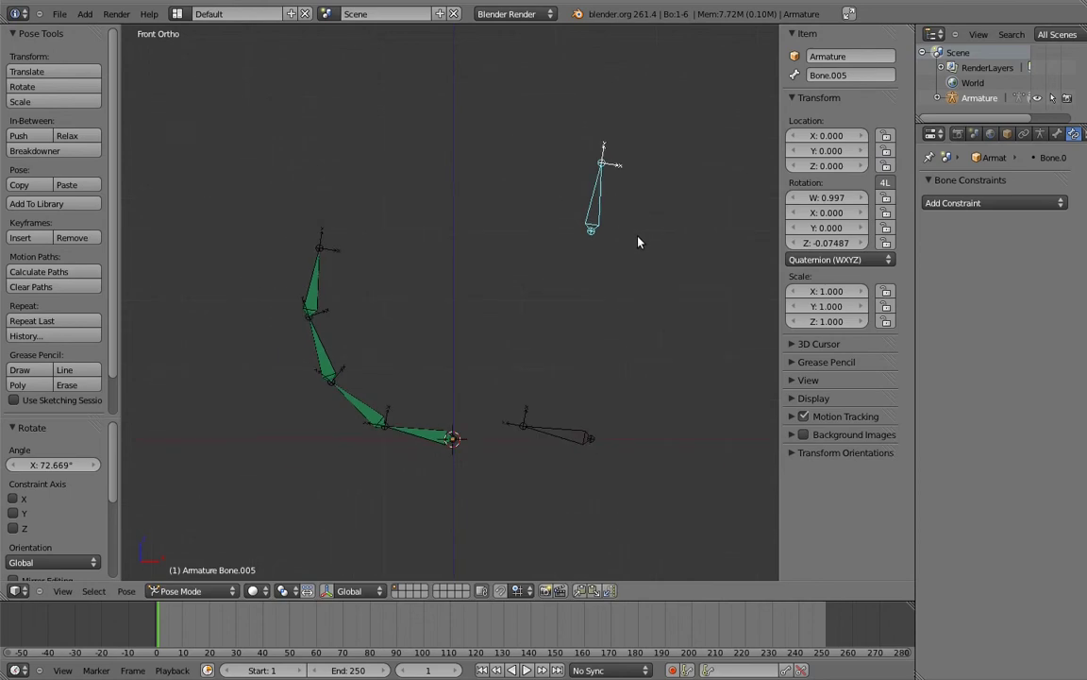
key(r)
click(668, 166)
Swing the lower control horizontal and the top control around, then clear all pose rotations.
right_click(560, 404)
key(r)
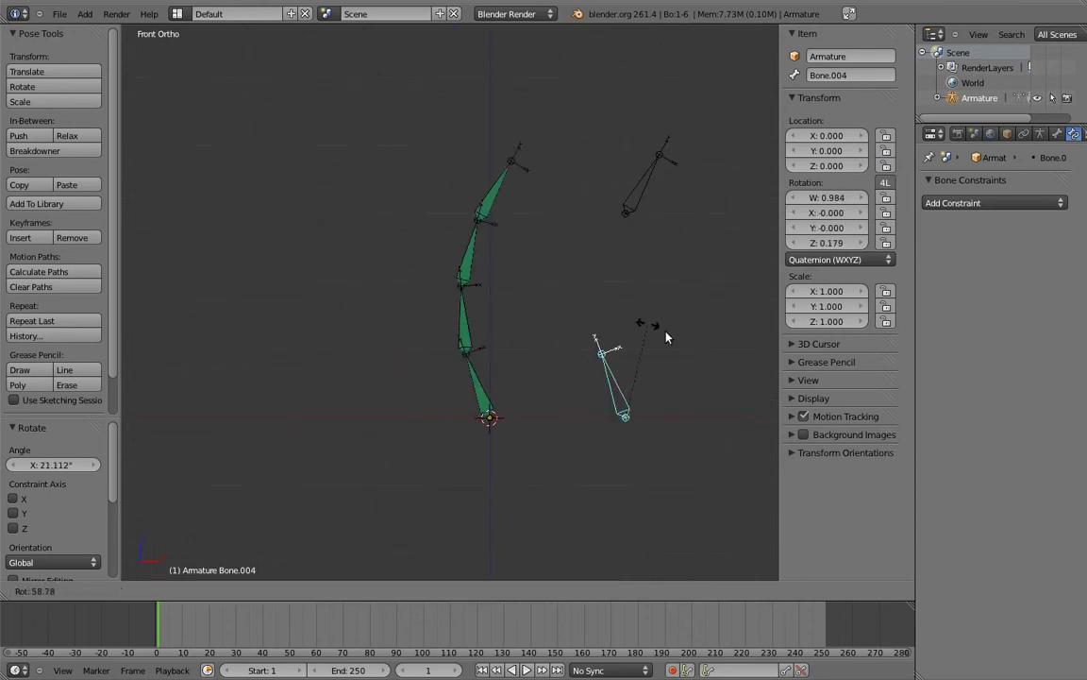
click(703, 431)
right_click(649, 193)
key(r)
click(574, 198)
right_click(660, 409)
key(r)
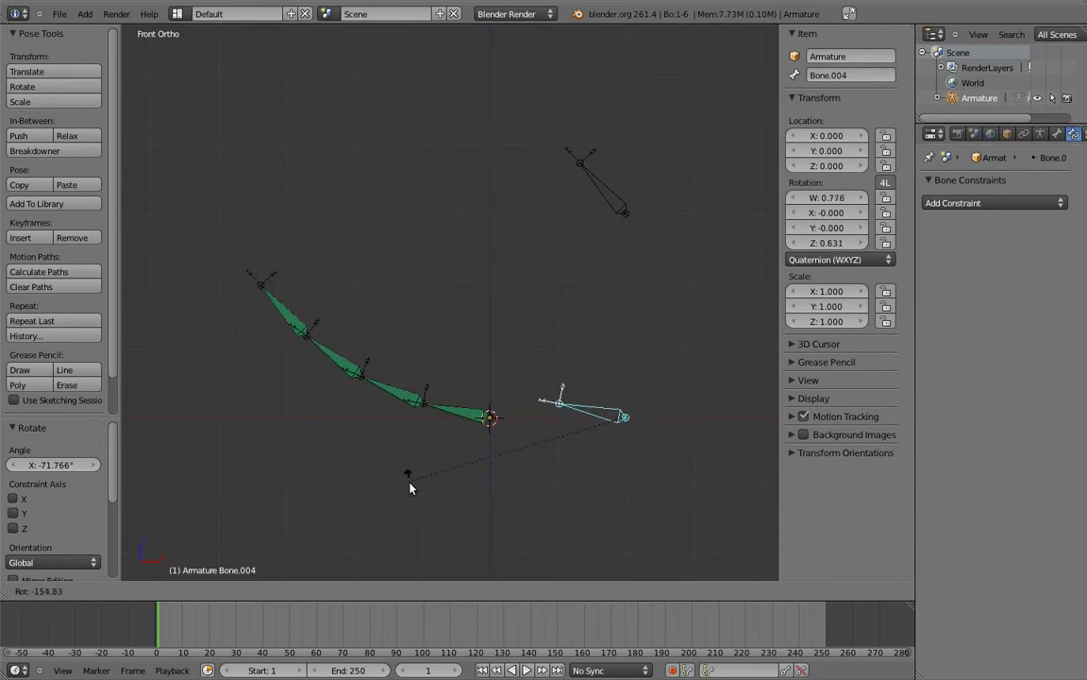
click(413, 497)
right_click(604, 189)
key(r)
click(691, 180)
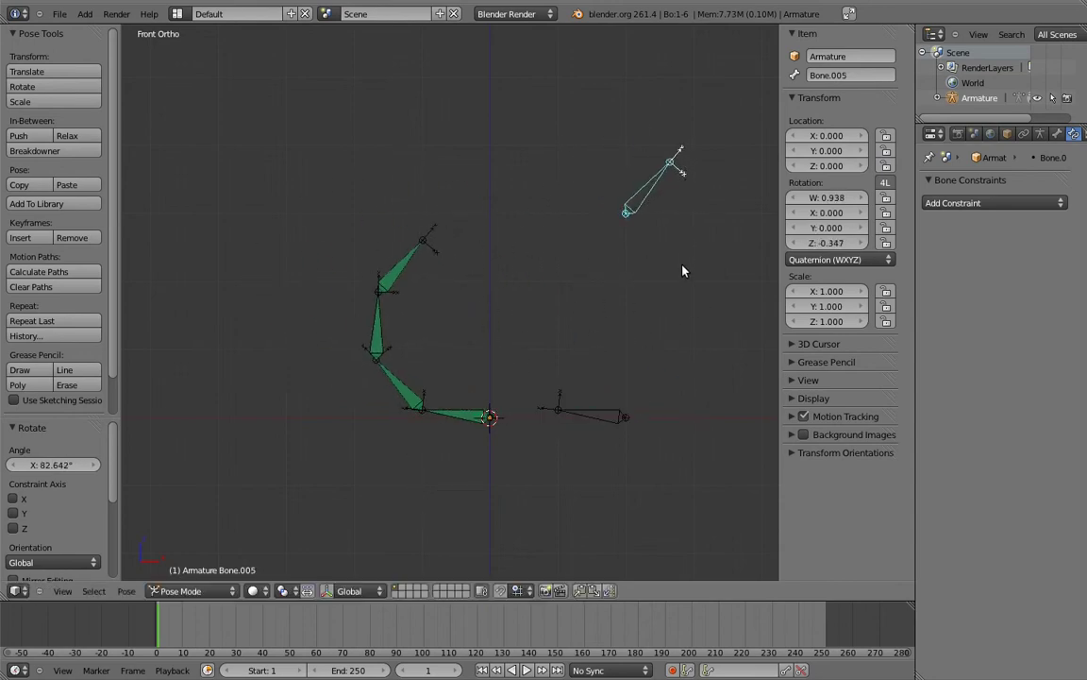
key(a)
key(alt+r)
key(a)
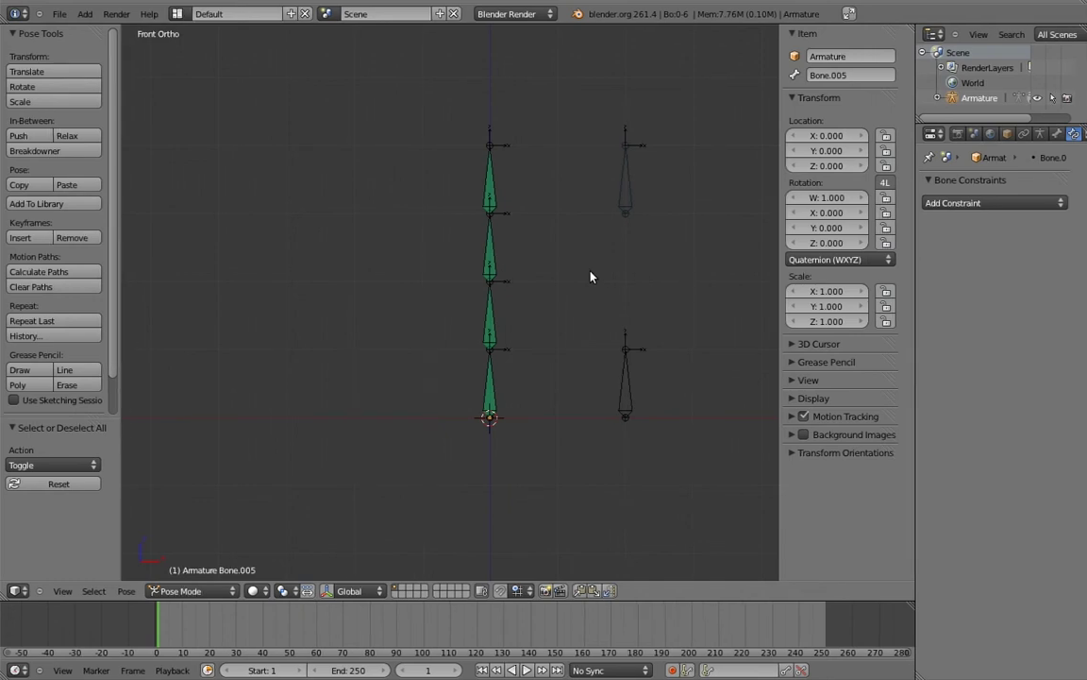
Delete the Copy Rotation constraints from Bone, Bone.001, Bone.002 and Bone.003, then select Bone.004 with the bottom chain bone.
right_click(488, 394)
click(955, 210)
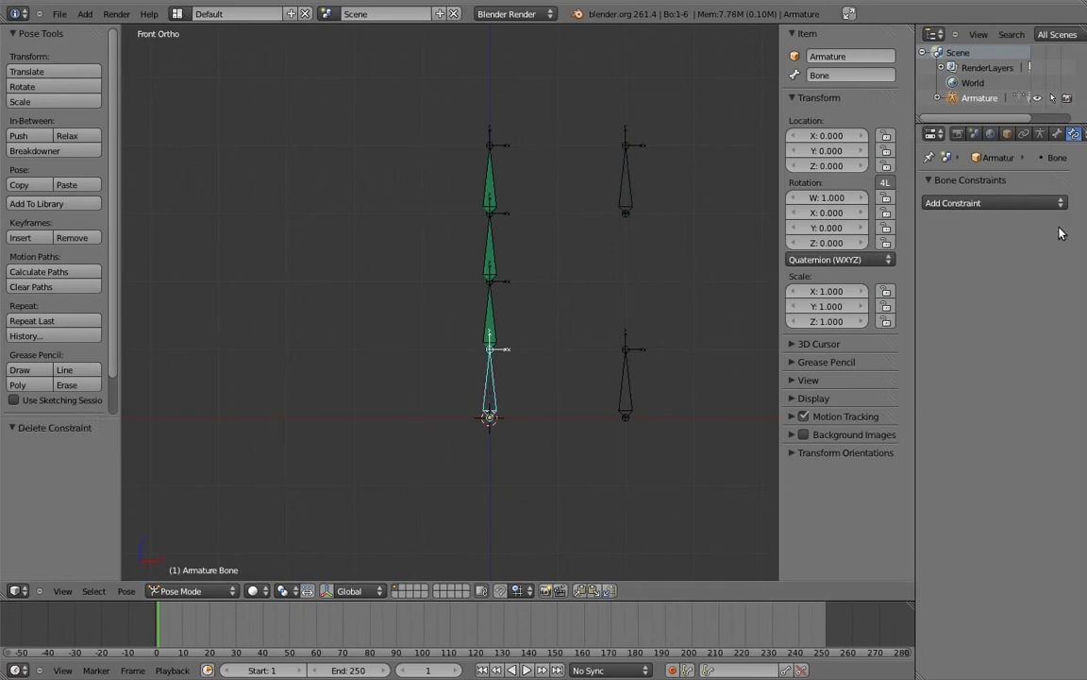
right_click(492, 306)
click(1045, 224)
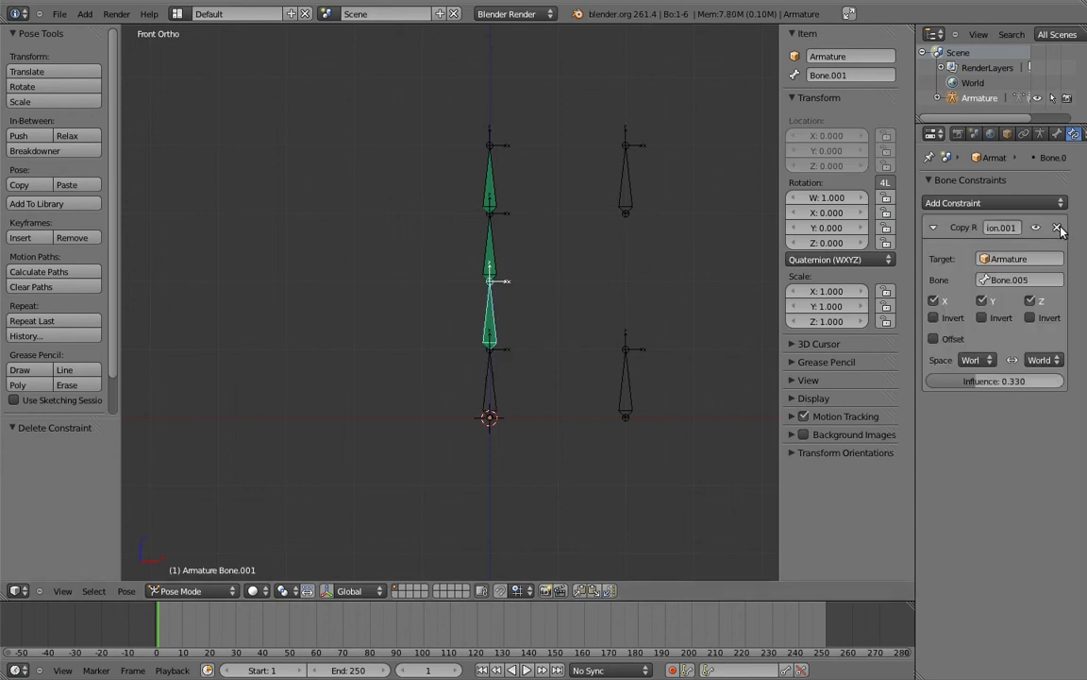
right_click(496, 250)
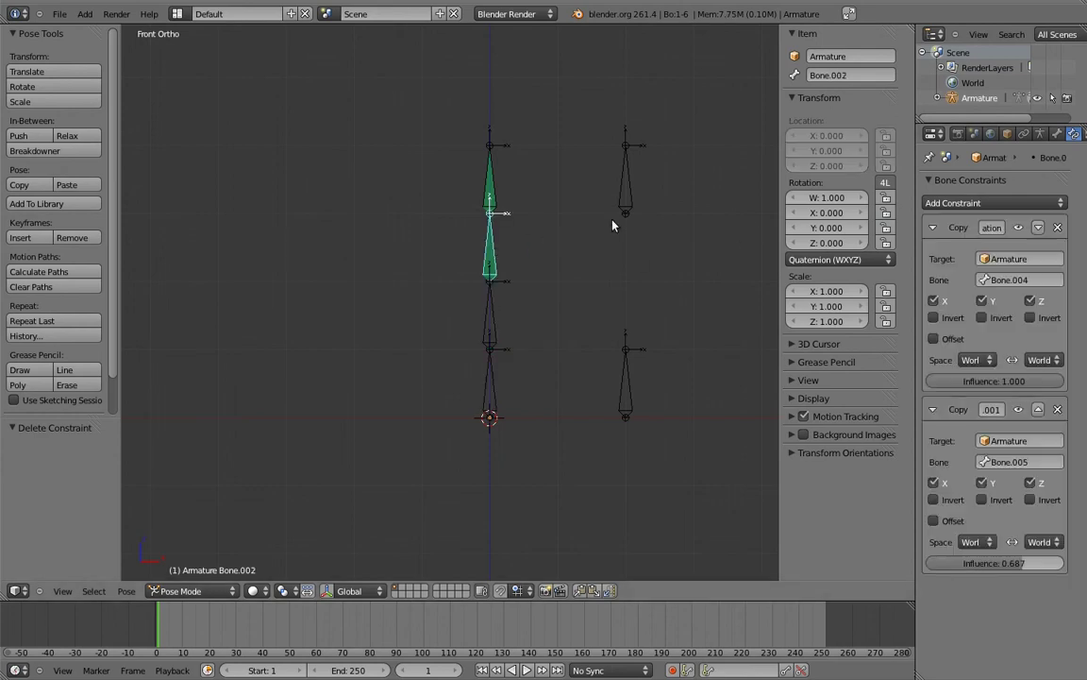
click(1057, 228)
right_click(493, 175)
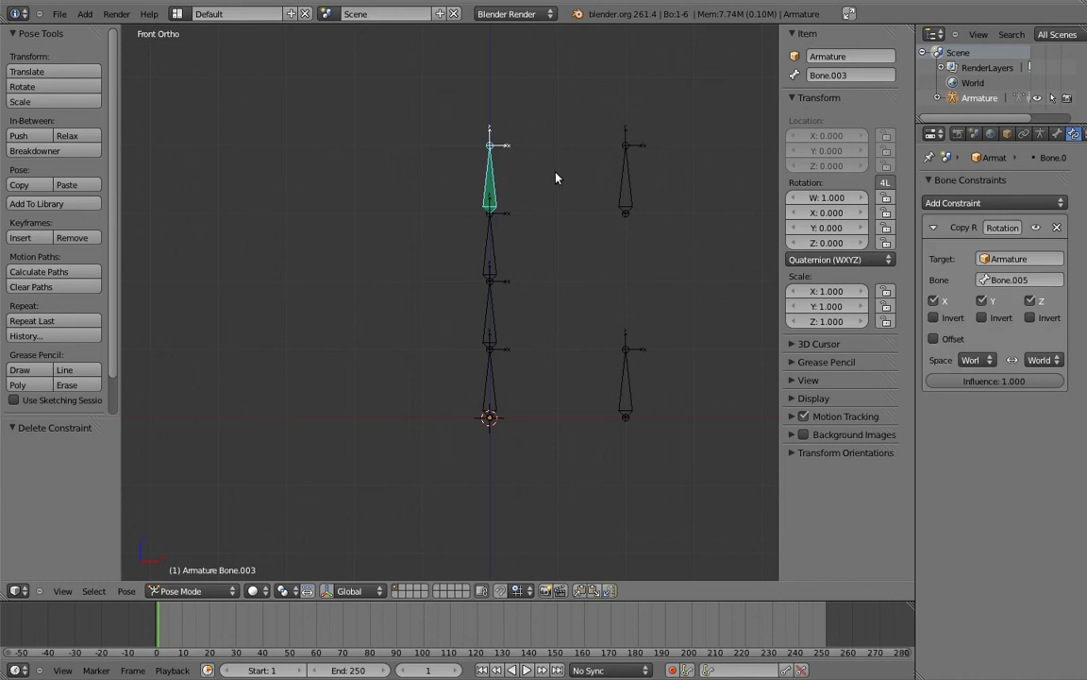
click(1057, 230)
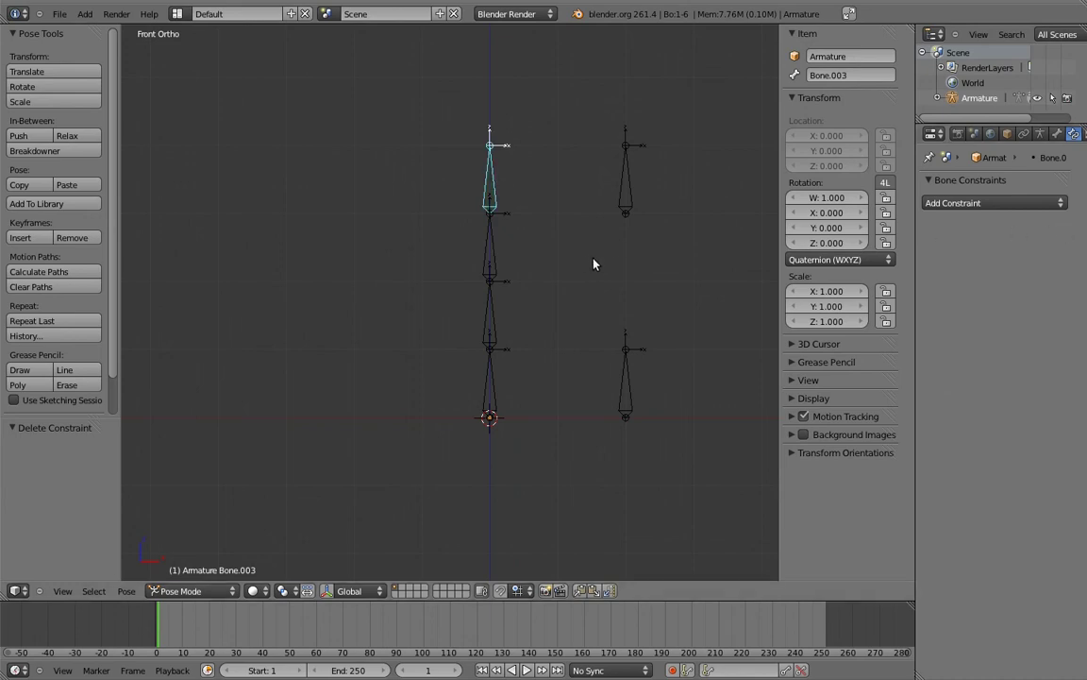
right_click(630, 387)
shift+right_click(490, 384)
Add a Copy Transforms constraint on the bottom chain bone targeting Bone.004.
key(shift+ctrl+c)
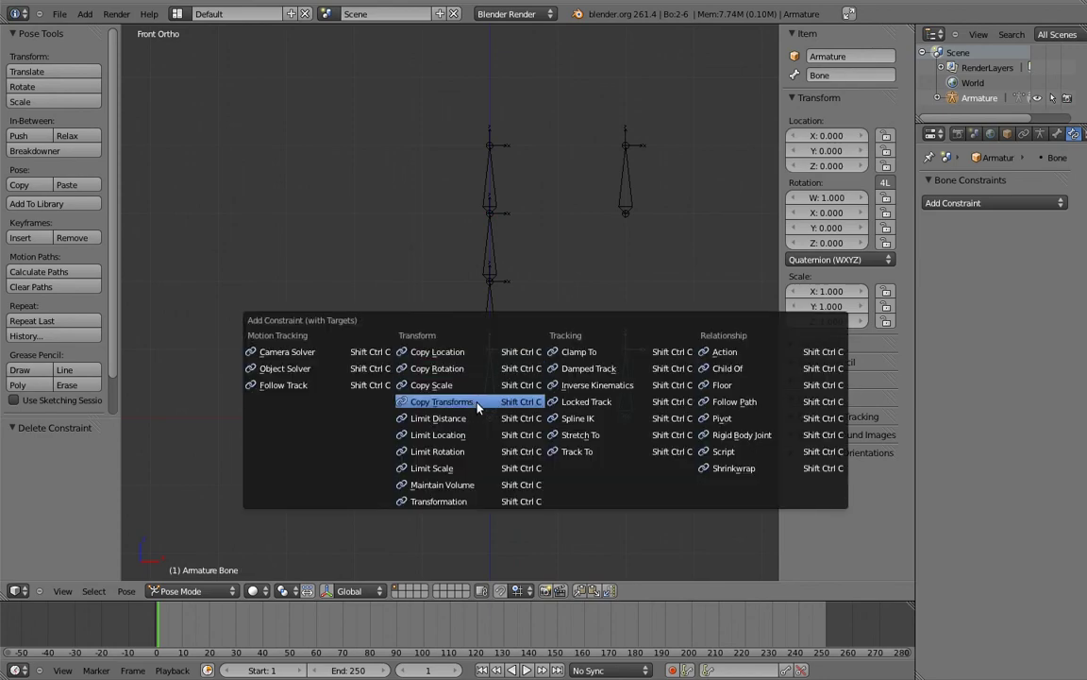
click(478, 404)
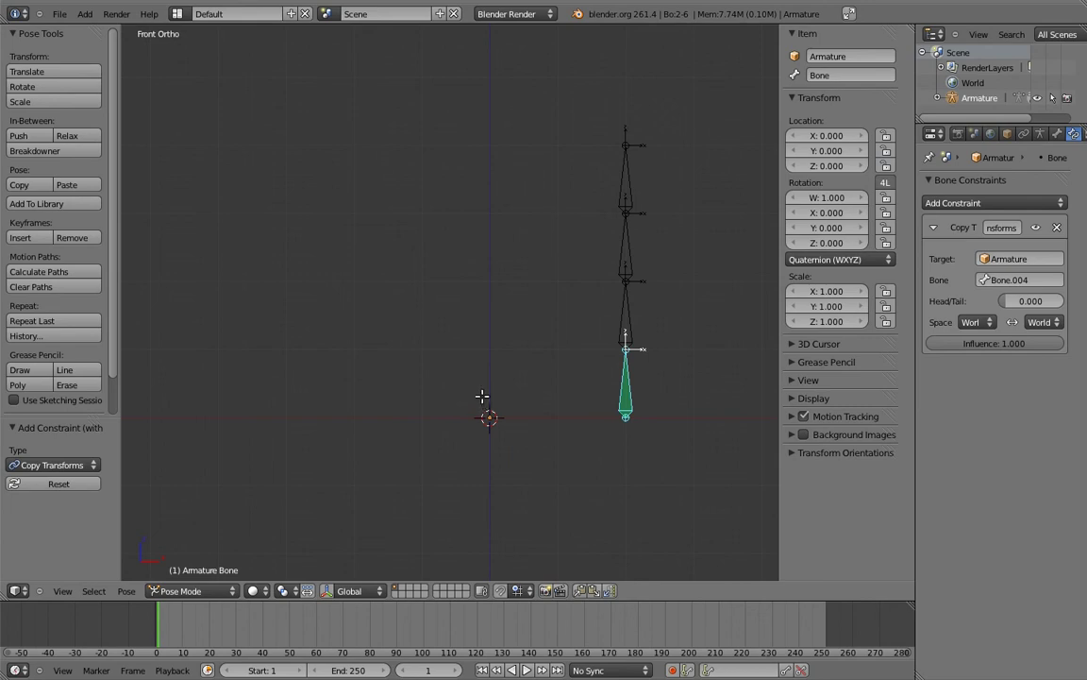
In Edit Mode, raise the lower control Bone.004's tip 0.5 along Z.
key(Tab)
right_click(626, 347)
key(g)
key(z)
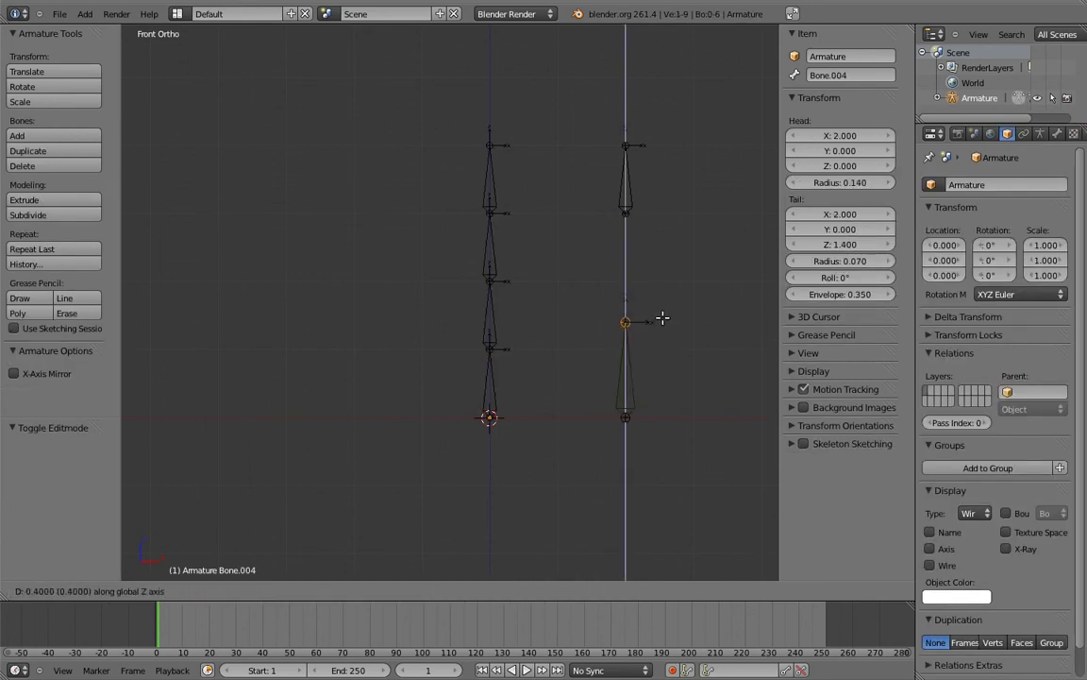
click(662, 315)
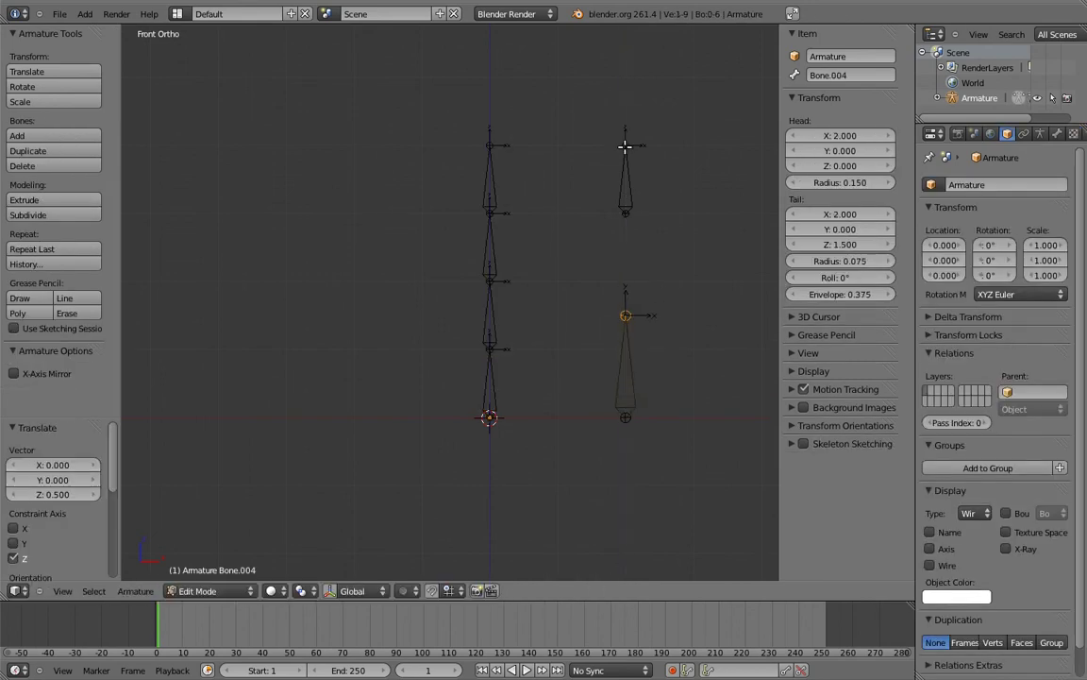
Move the upper control Bone.005 up along Z and return to Pose Mode.
right_click(625, 145)
key(g)
key(z)
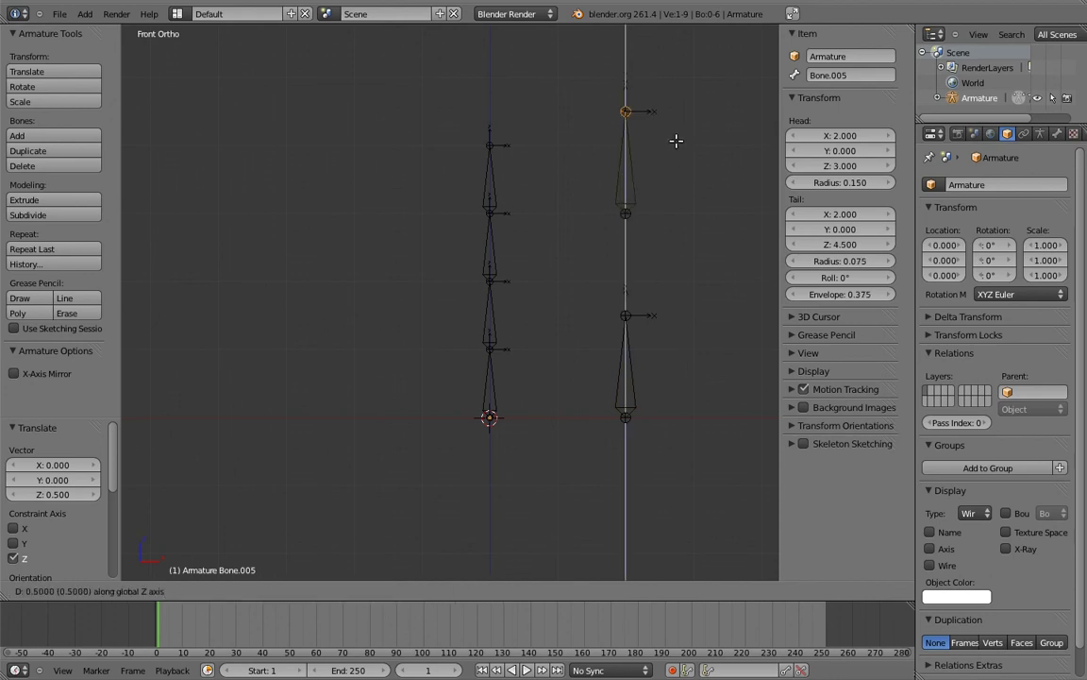
click(677, 140)
key(Tab)
scroll(674, 226, up, 4)
shift+middle_drag(672, 257, 328, 252)
Give Bone.001 and Bone.002 Copy Transforms constraints targeting Bone.004.
right_click(485, 432)
shift+right_click(483, 358)
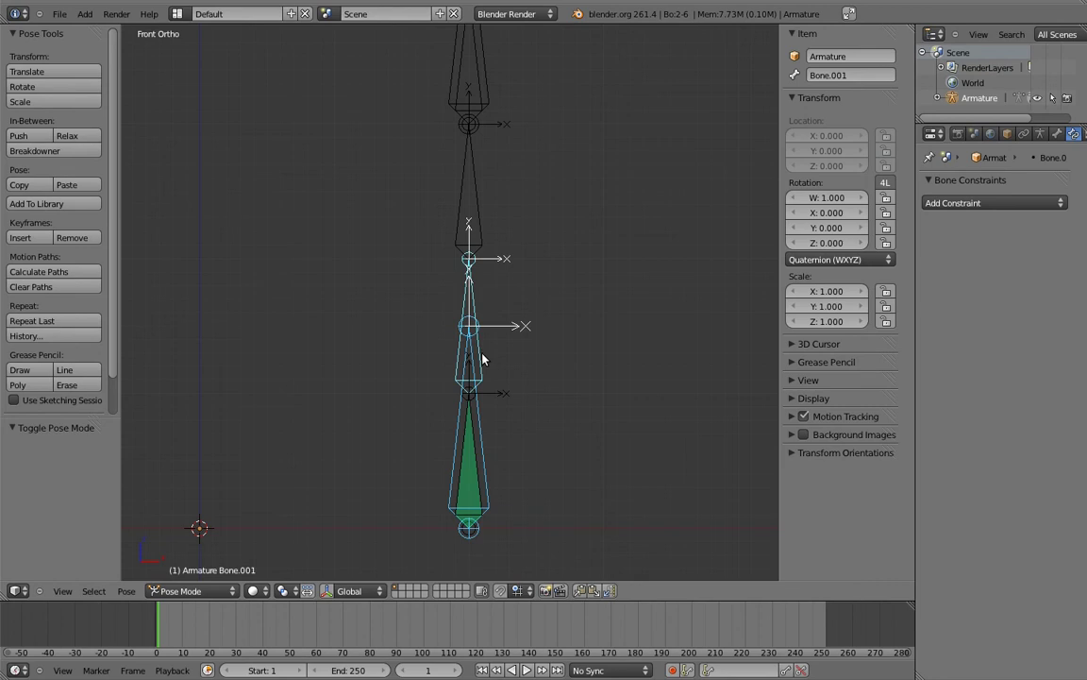
key(shift+ctrl+c)
click(472, 359)
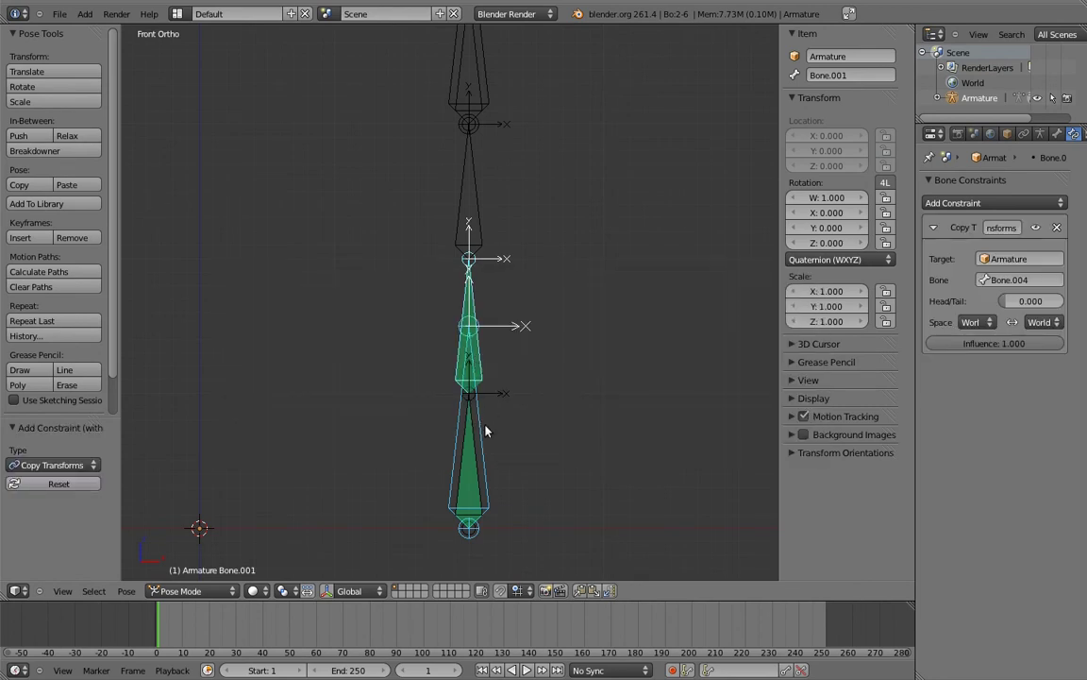
shift+right_click(476, 222)
key(shift+ctrl+c)
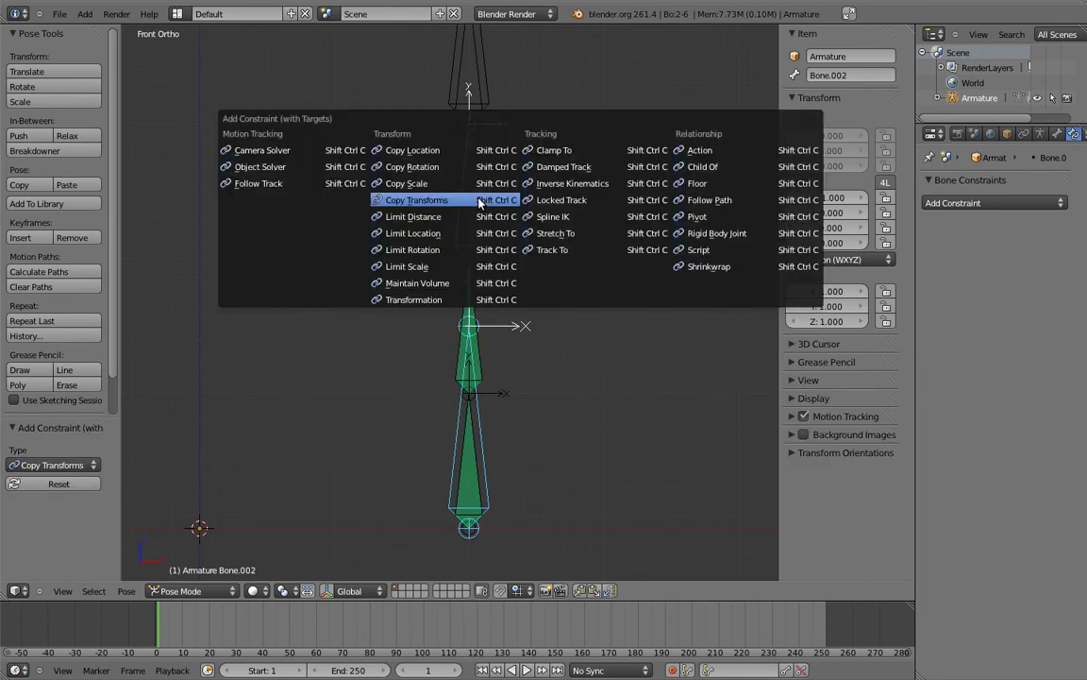
click(480, 203)
shift+scroll(491, 227, up, 3)
Give Bone.001, Bone.002 and Bone.003 Copy Transforms constraints targeting Bone.005.
right_click(491, 164)
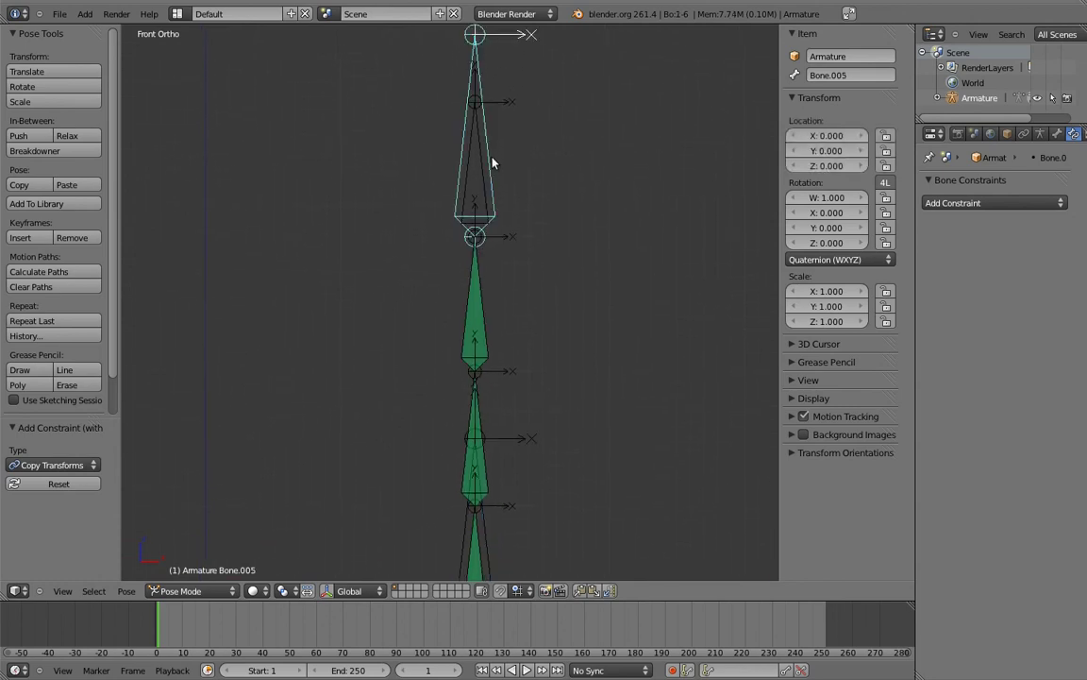
shift+right_click(486, 461)
key(shift+ctrl+c)
click(487, 464)
right_click(495, 187)
right_click(483, 301)
key(shift+ctrl+c)
click(483, 300)
right_click(480, 176)
key(shift+ctrl+c)
click(480, 176)
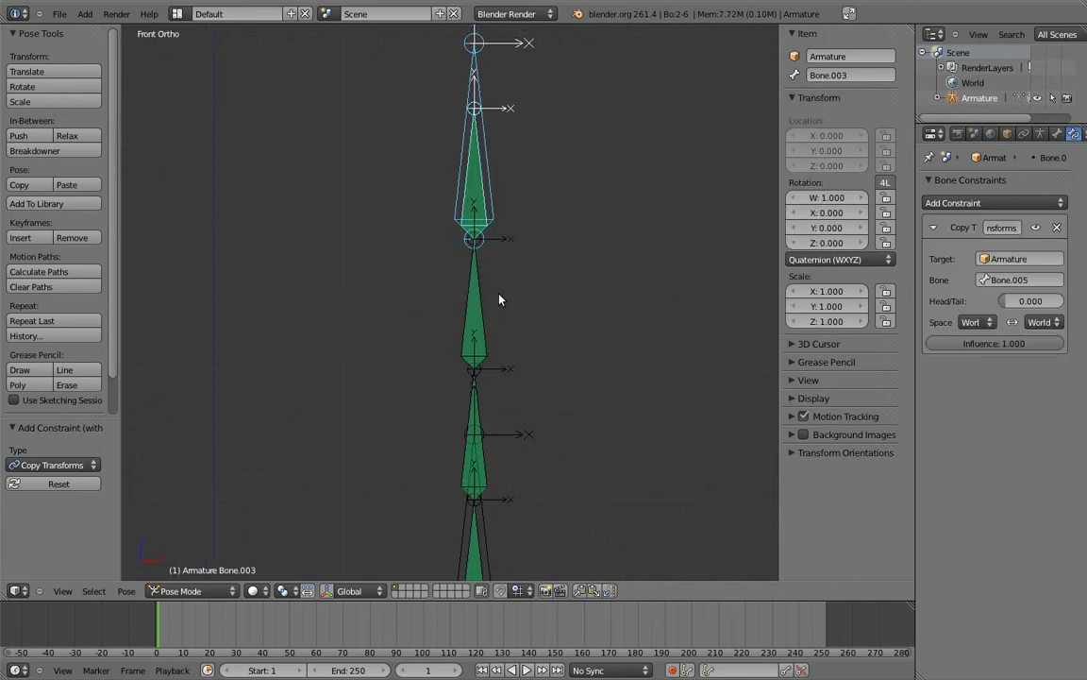
scroll(501, 192, down, 4)
shift+middle_drag(501, 192, 537, 223)
Set the Bone.005 Copy Transforms influence to about 0.335 on Bone.001 and 0.665 on Bone.002.
right_click(492, 205)
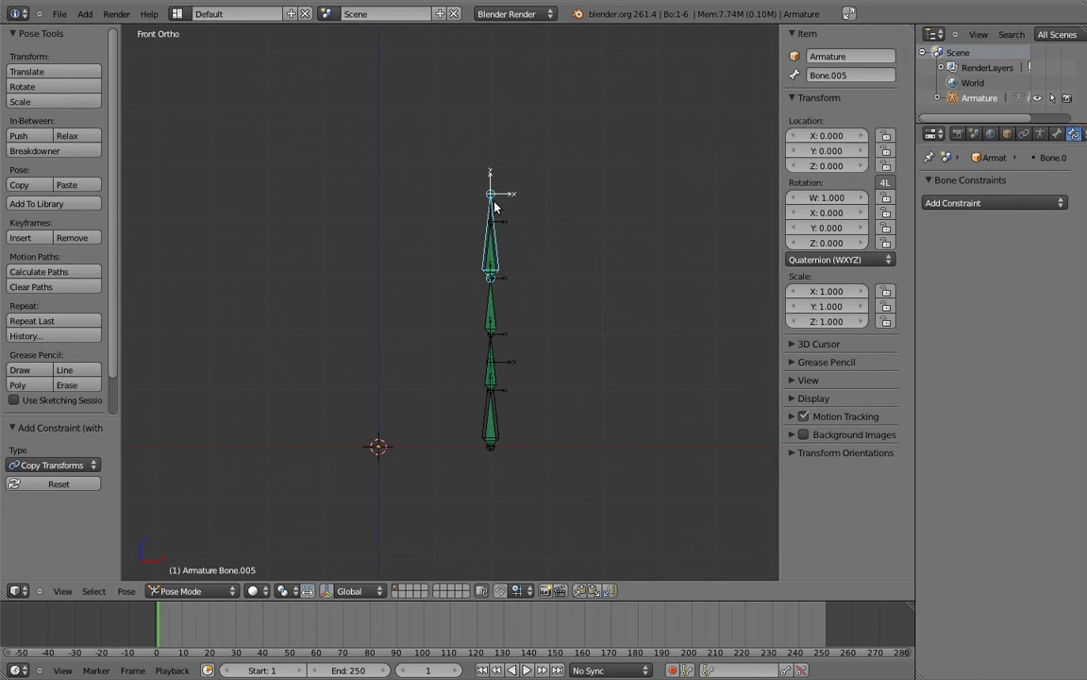
key(r)
click(418, 235)
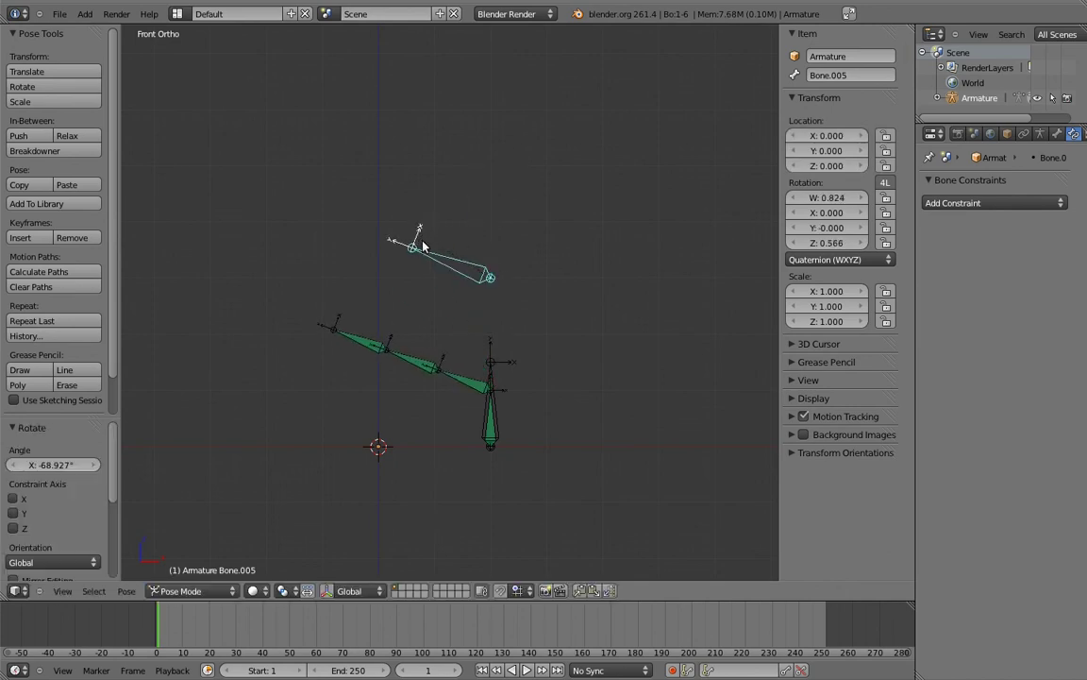
right_click(462, 389)
drag(1026, 488, 941, 511)
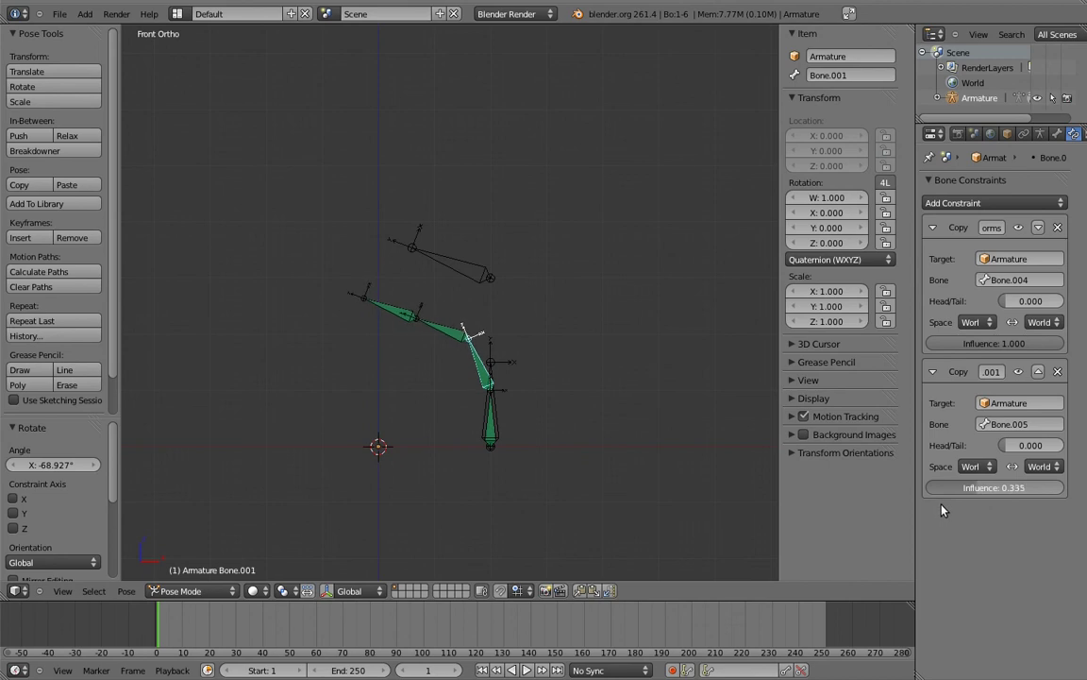
right_click(441, 334)
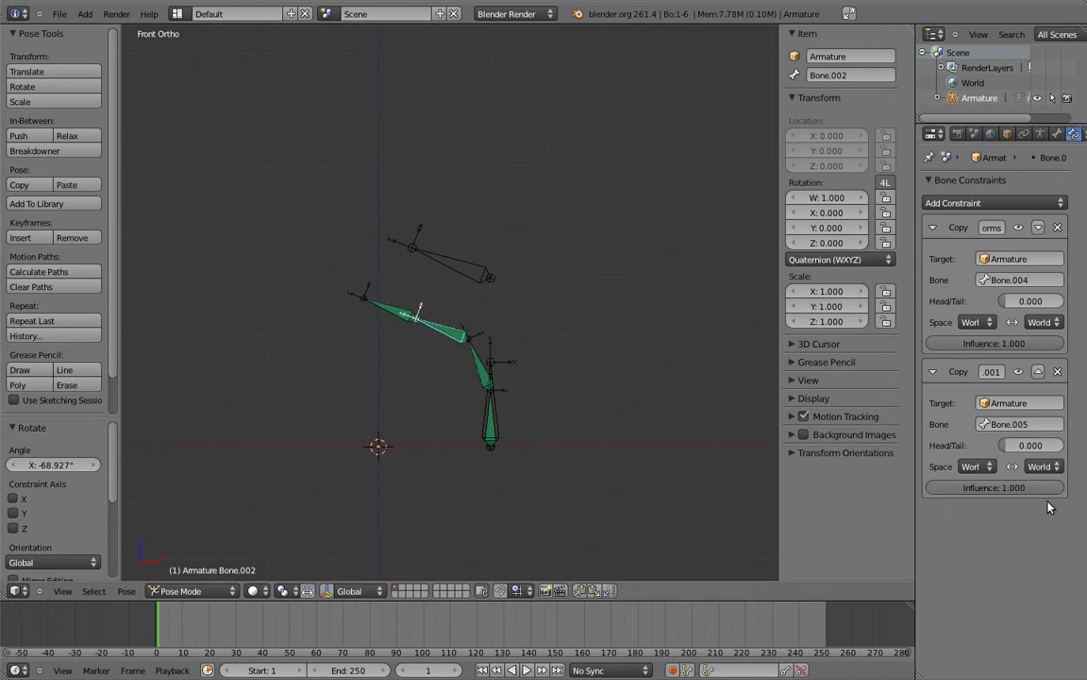
drag(1000, 488, 990, 537)
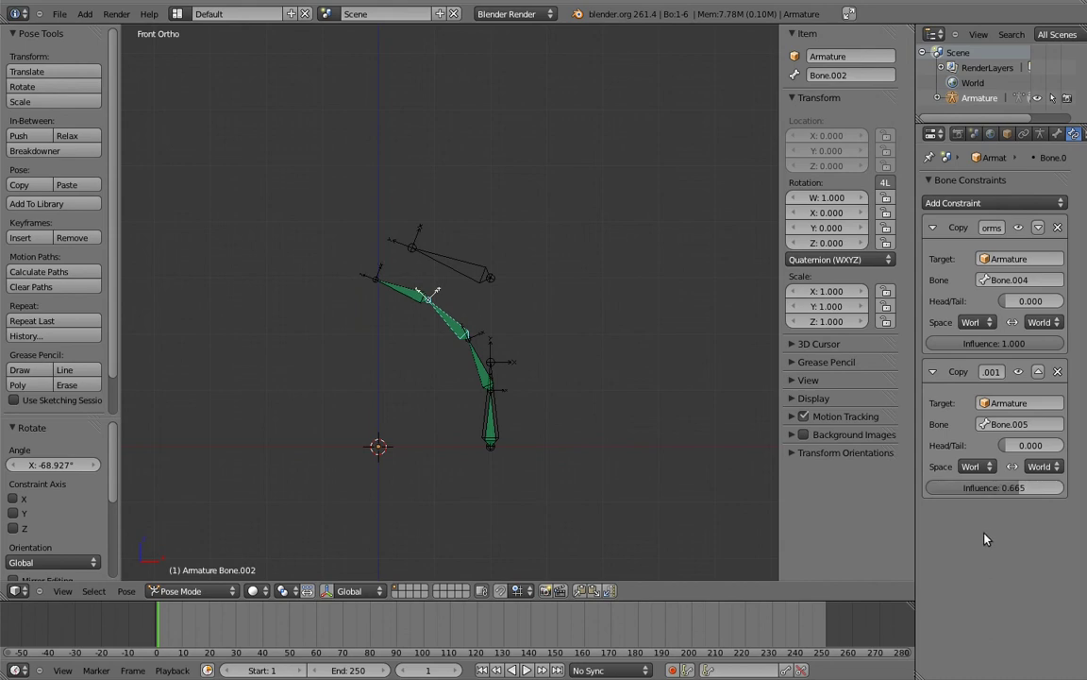
Rotate the top and bottom controls to test the smooth chain bend.
right_click(425, 253)
key(r)
click(536, 271)
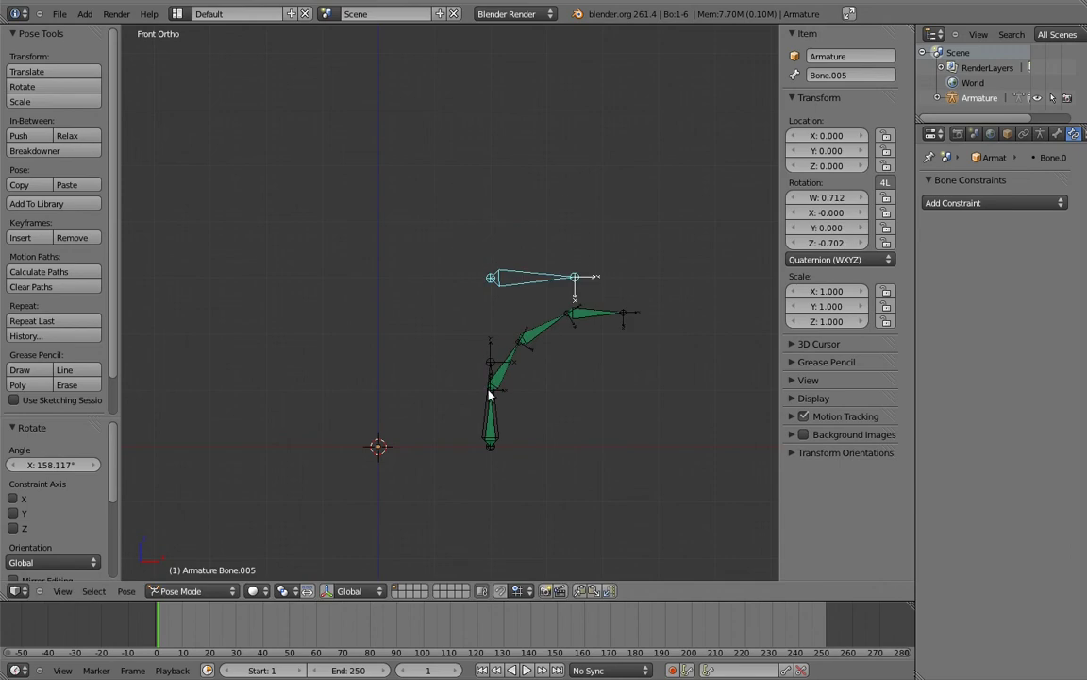
right_click(437, 332)
key(r)
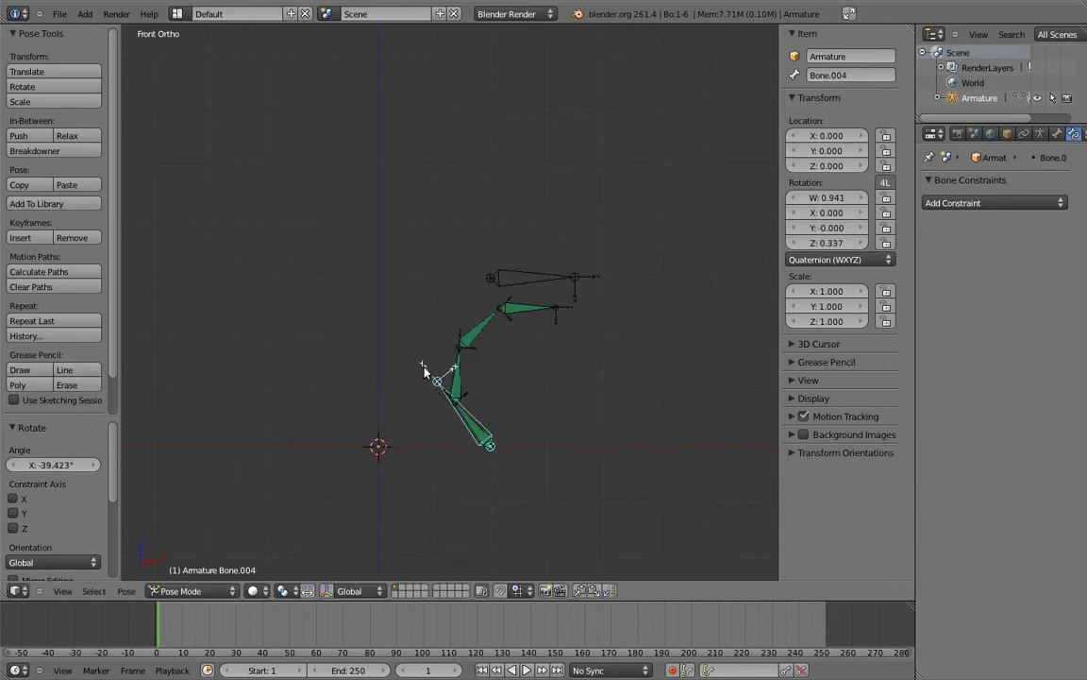
click(436, 281)
Scale and spin the top control, then move the bottom control up-right and rotate it.
right_click(557, 278)
key(s)
click(694, 273)
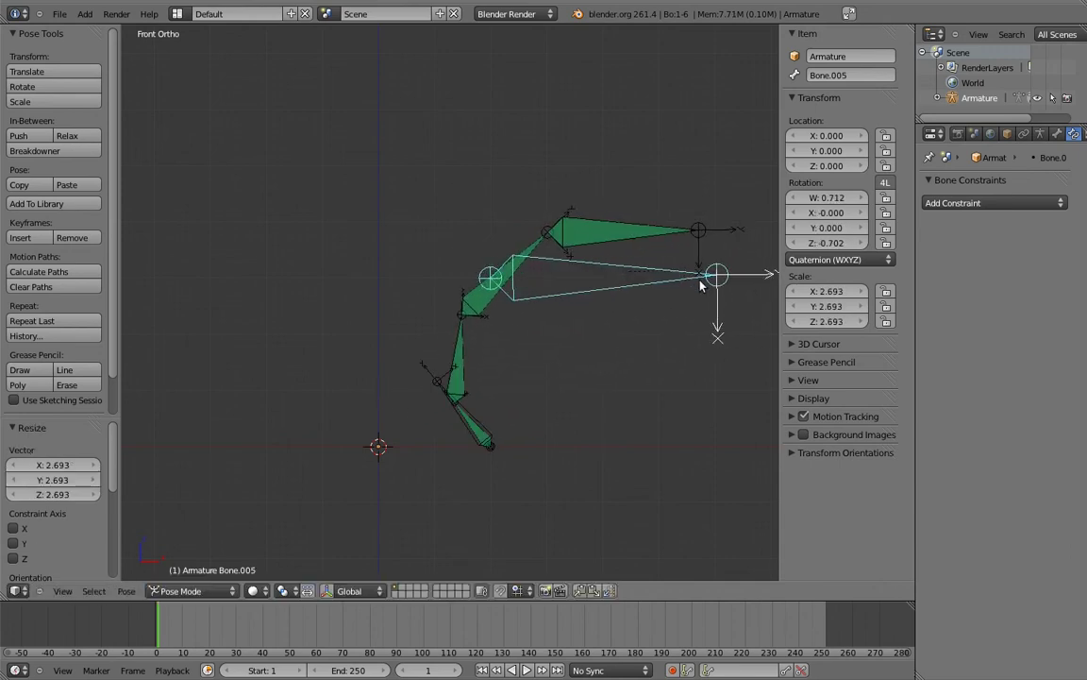
key(r)
click(283, 273)
key(s)
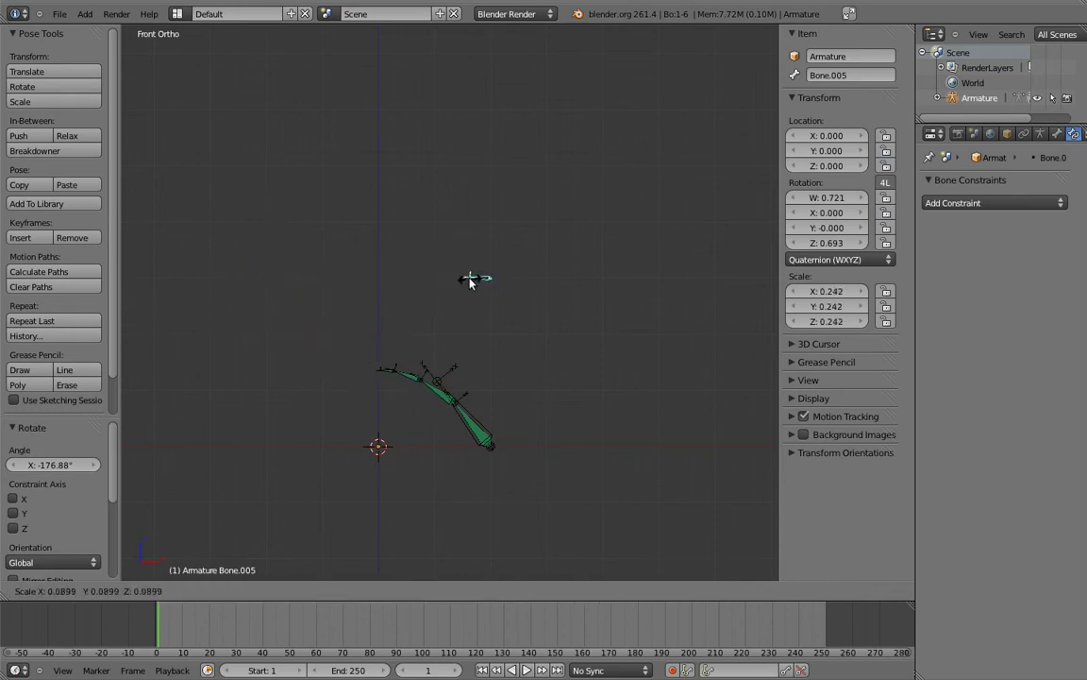
click(431, 274)
key(r)
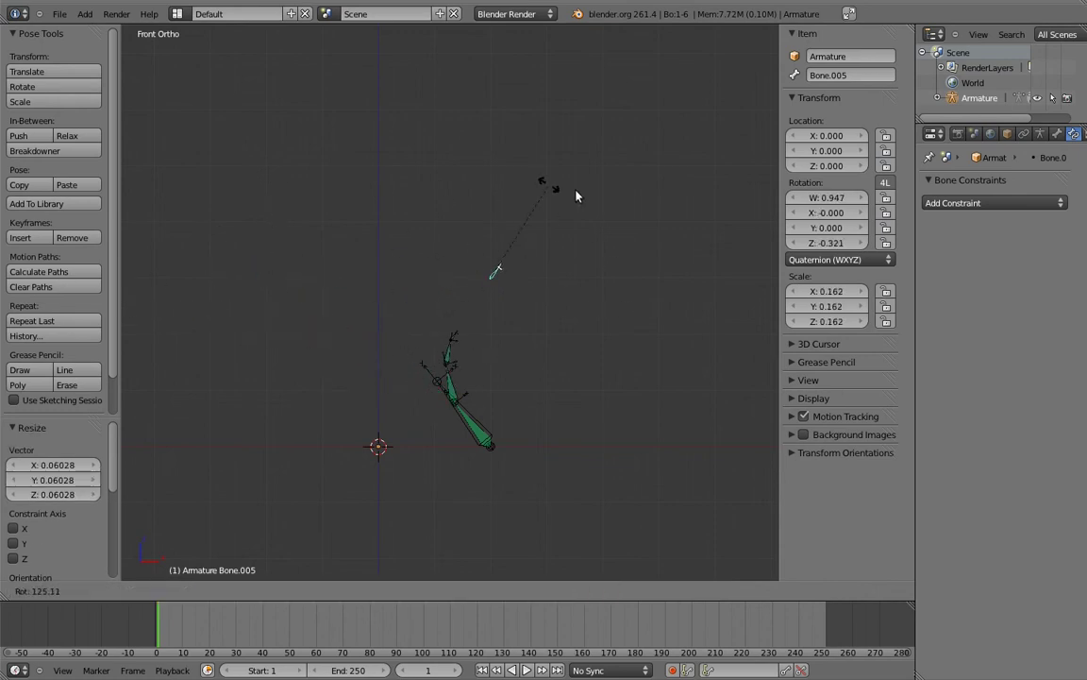
click(423, 328)
right_drag(482, 421, 631, 343)
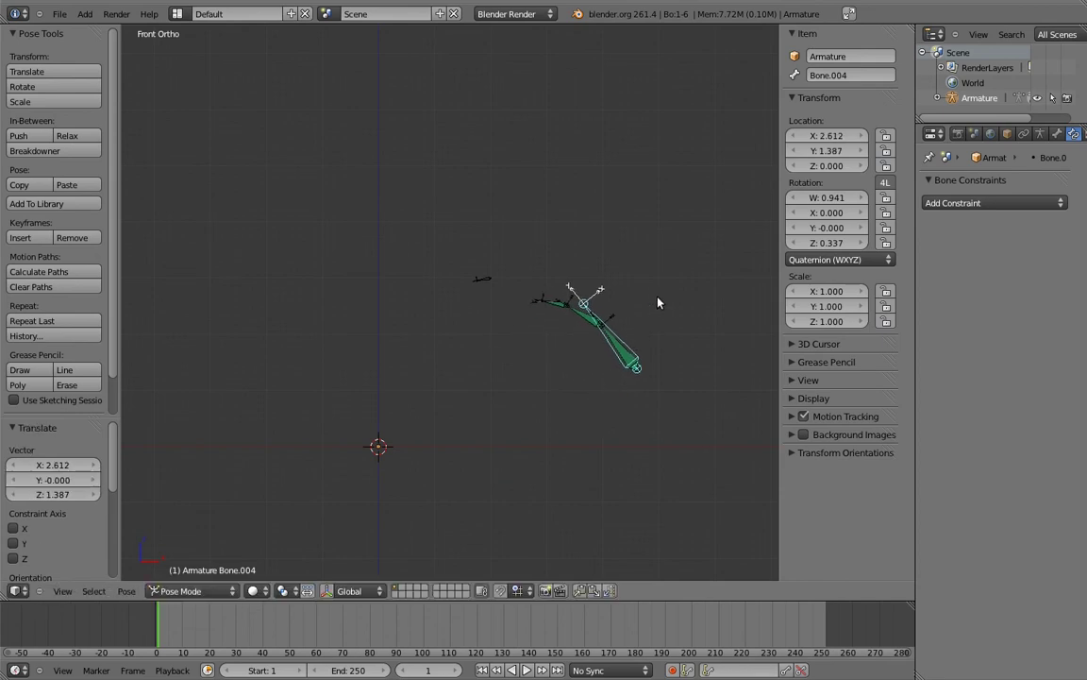
key(r)
click(725, 323)
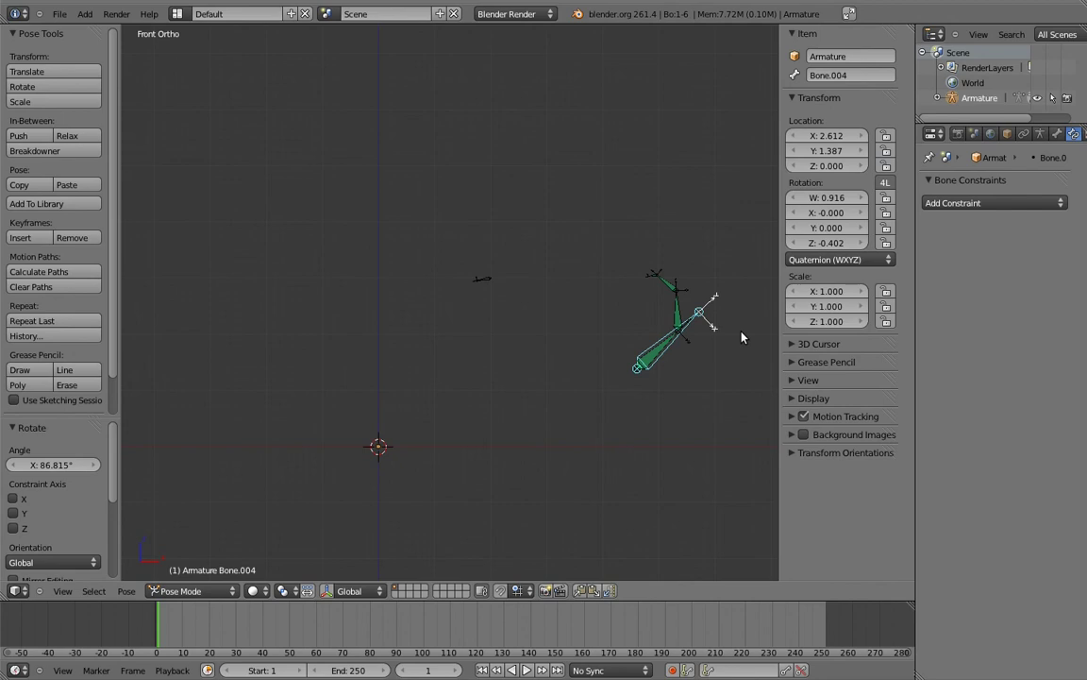
Clear all bone rotations and locations back to the rest pose.
key(a)
key(a)
key(alt+r)
key(alt+g)
key(a)
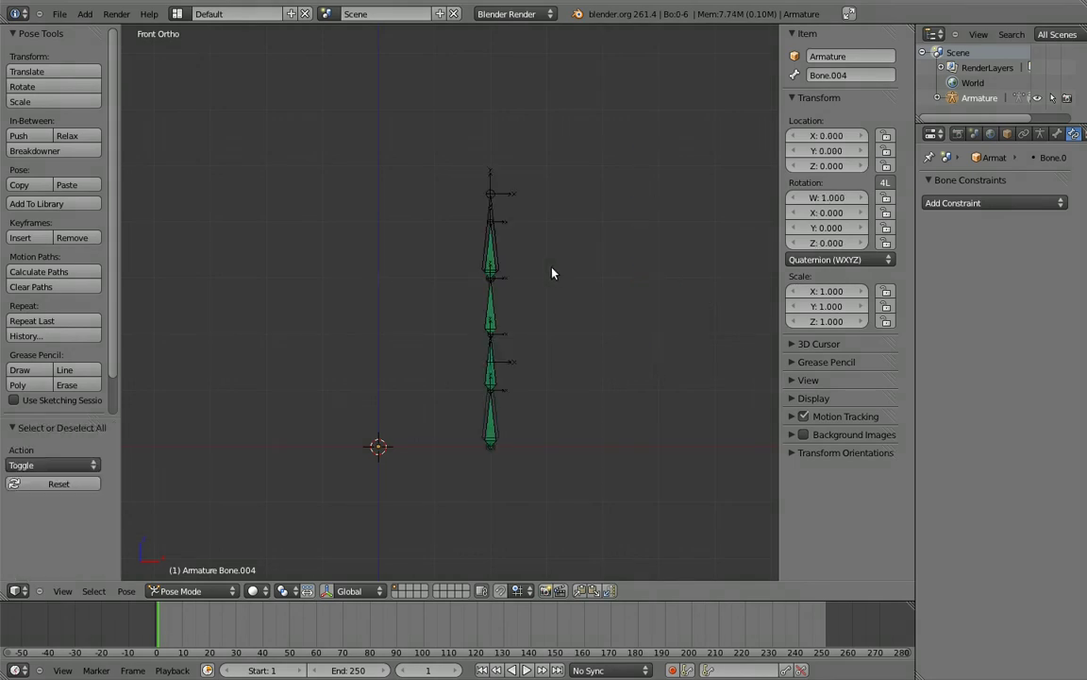
scroll(544, 283, up, 3)
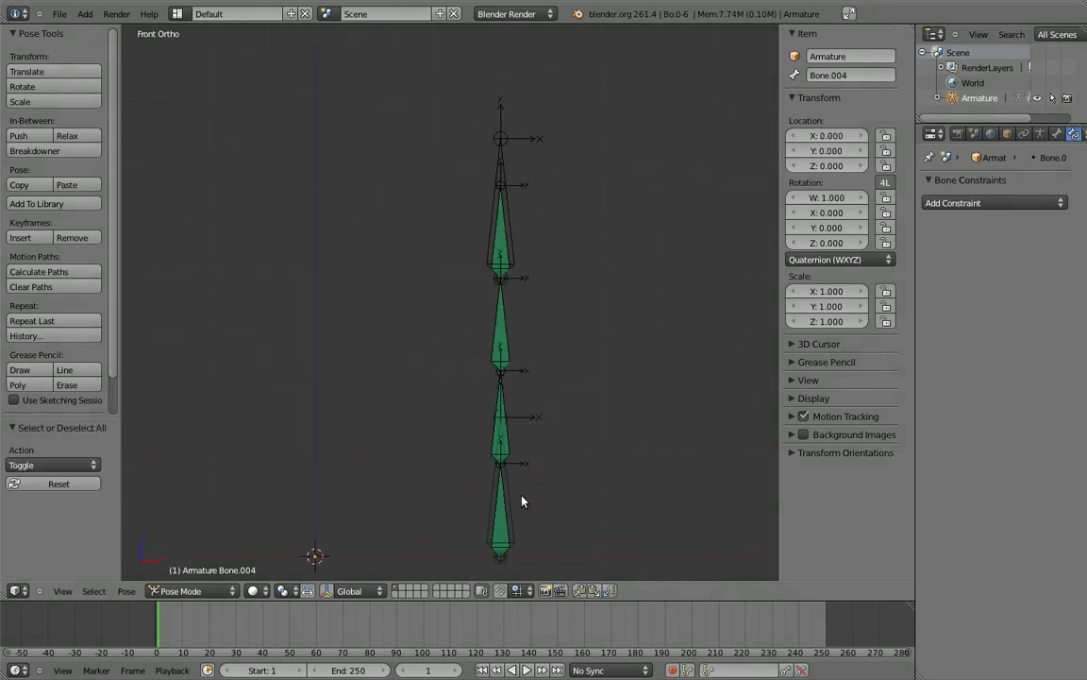
Add a Copy Location constraint on Bone.005 targeting Bone.004.
right_click(515, 501)
shift+right_click(506, 171)
key(shift+ctrl+c)
click(469, 121)
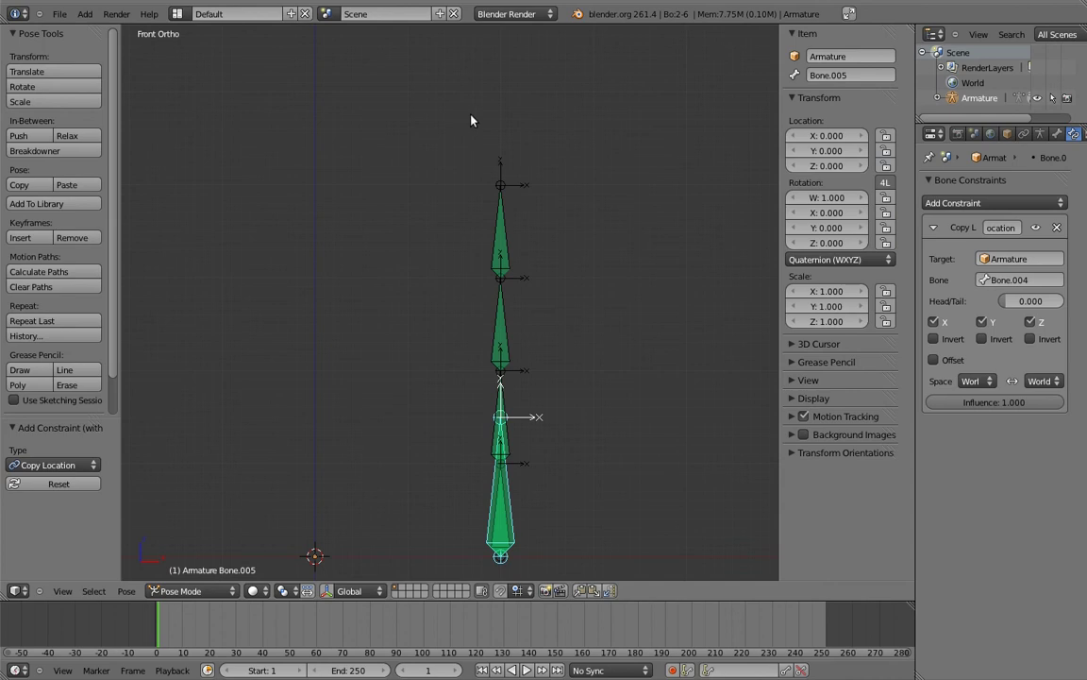
In Edit Mode, lengthen Bone.004 vertically and slide it along X onto the chain base.
key(Tab)
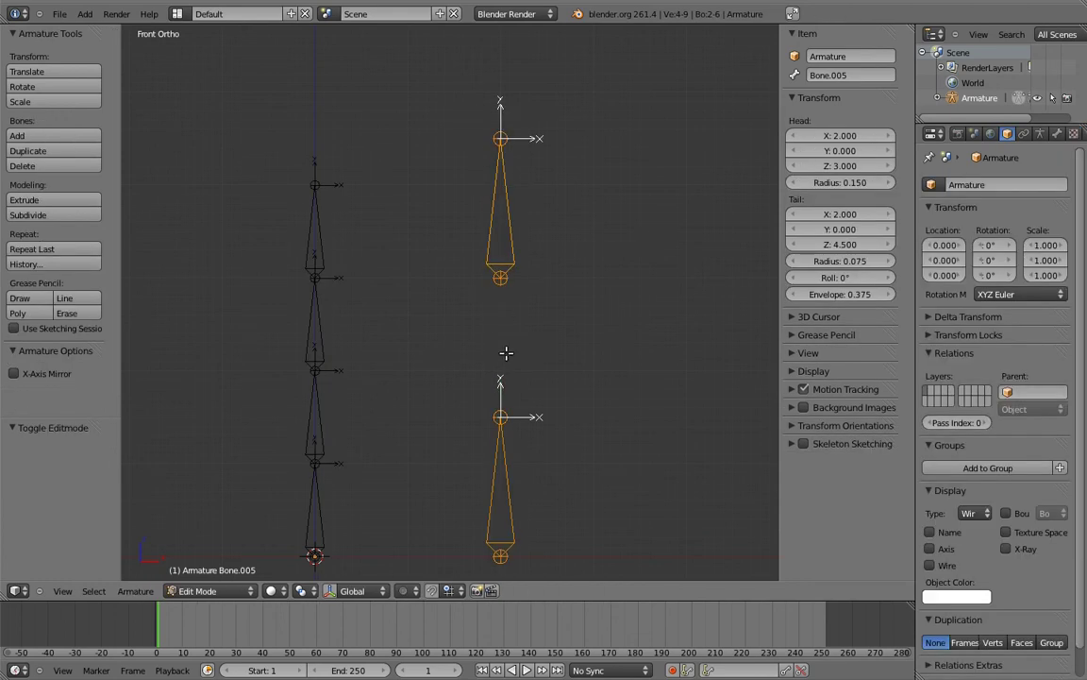
right_click(500, 416)
key(g)
key(z)
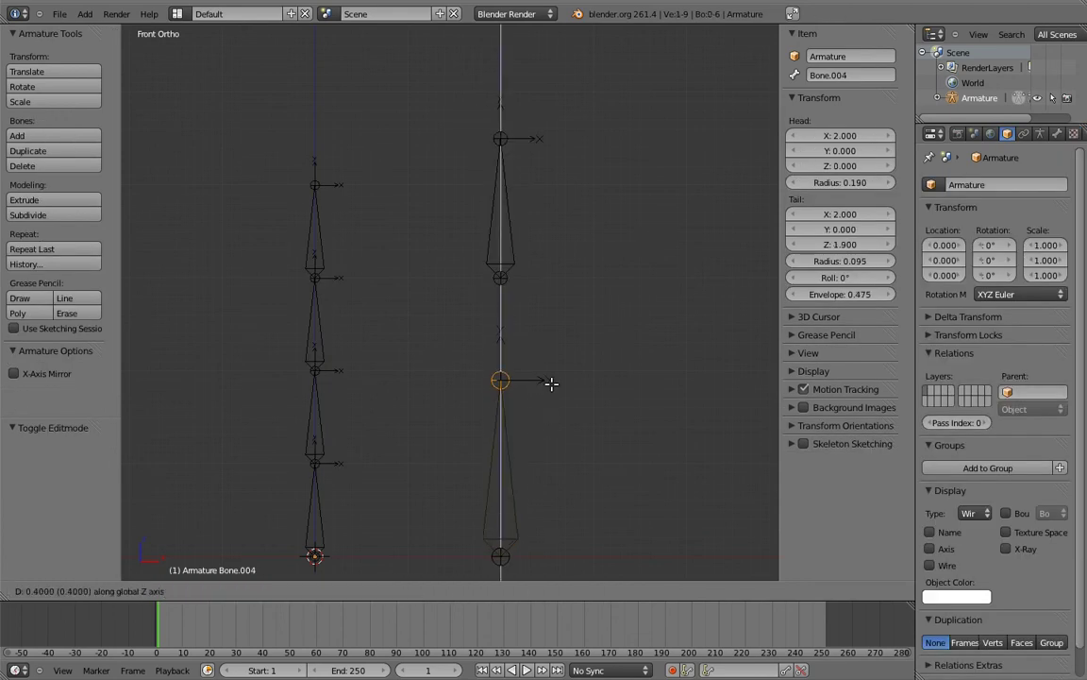
click(556, 378)
shift+middle_drag(587, 369, 602, 207)
key(g)
key(x)
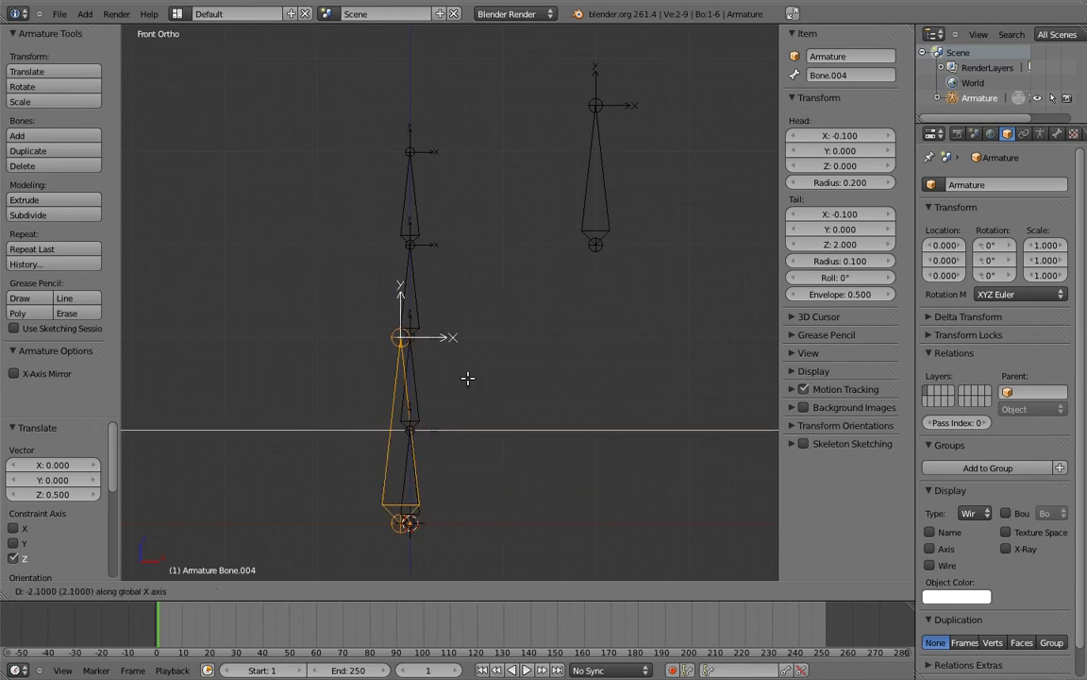
click(477, 380)
Move the top control Bone.005 down to the chain base beside Bone.004.
right_click(602, 182)
key(g)
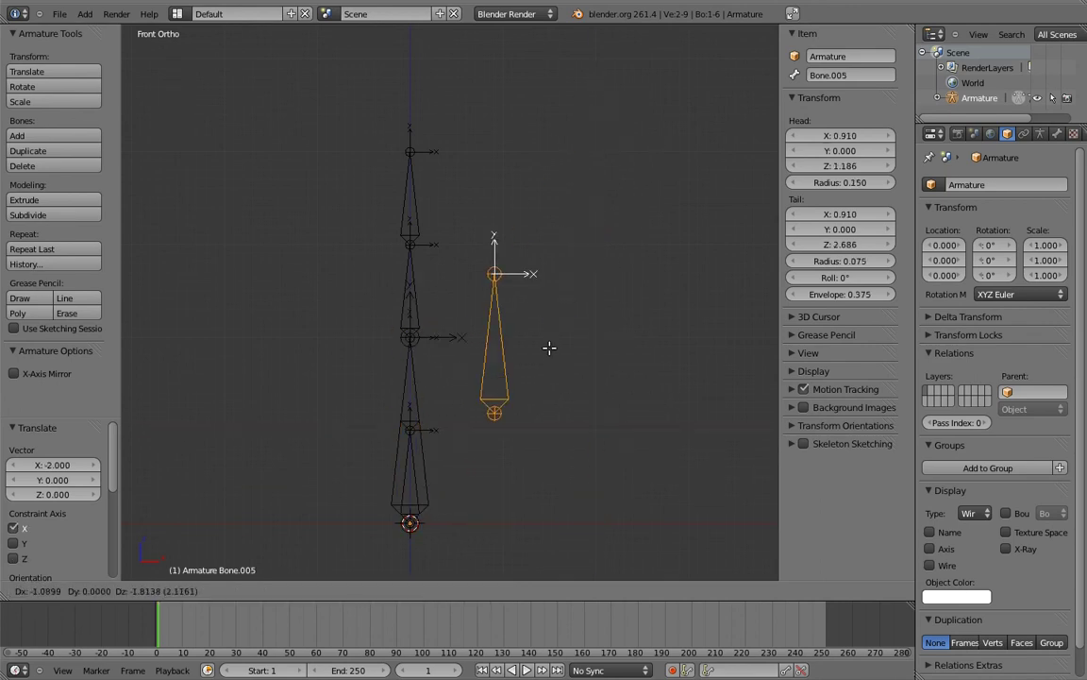
click(474, 447)
mouse_move(474, 448)
shift+middle_down()
mouse_move(573, 415)
mouse_move(565, 400)
shift+middle_up()
Back in Pose Mode, rotate the bottom control both ways to bend the chain.
key(ctrl+Tab)
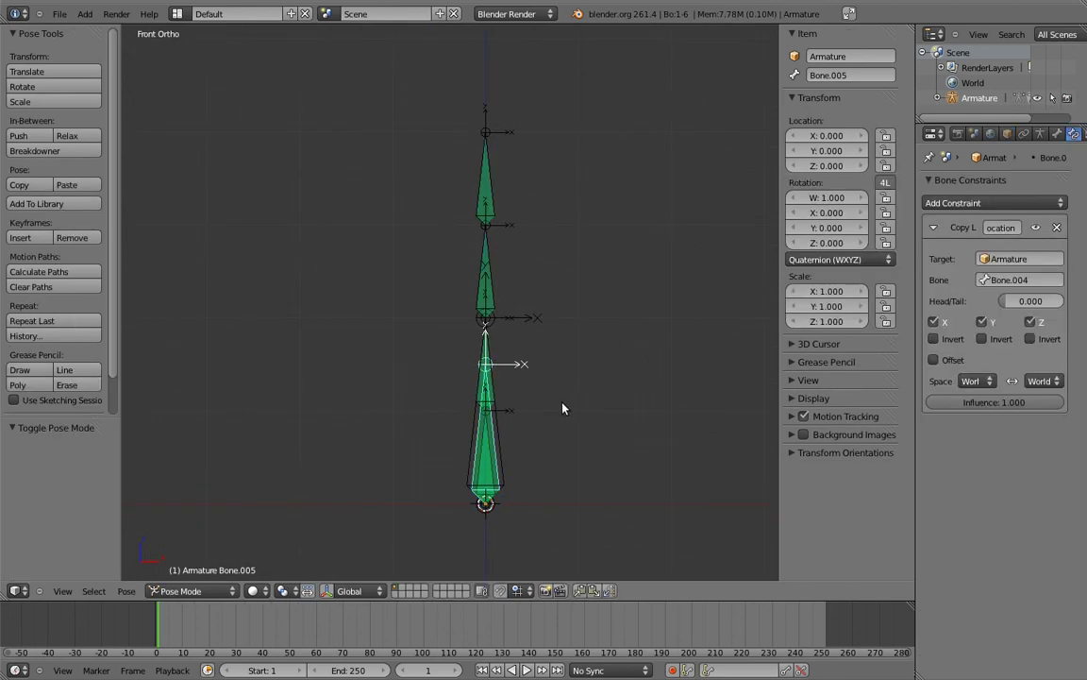
key(r)
click(618, 373)
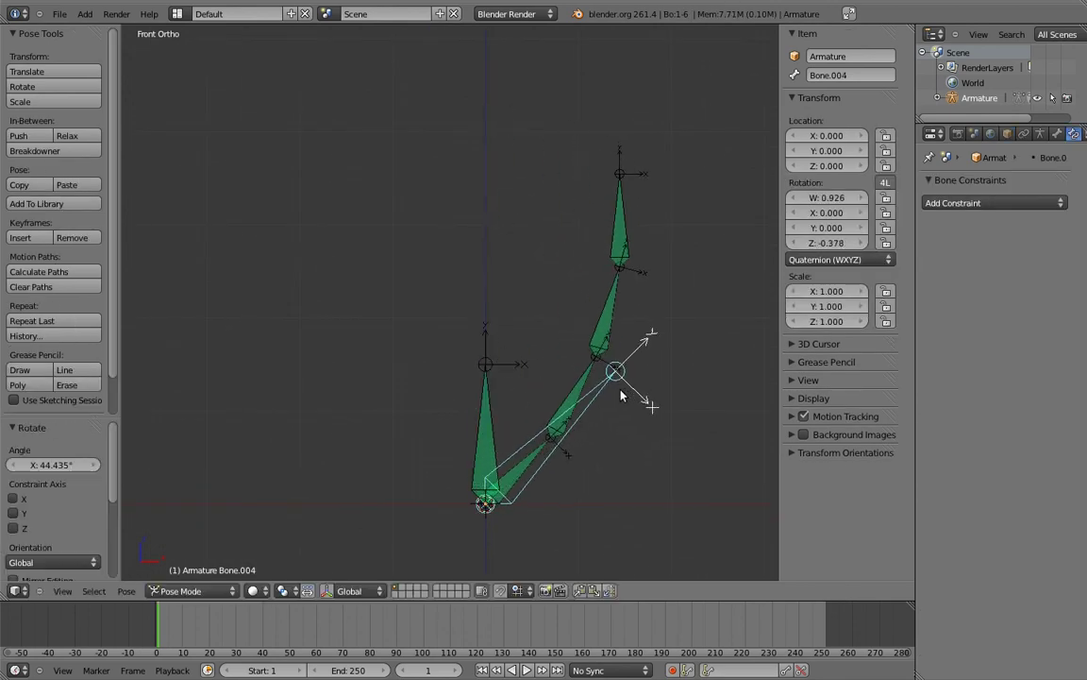
key(r)
click(373, 373)
Move bottom control Bone.004 up and to the left to test the chain's stretch.
right_click(586, 400)
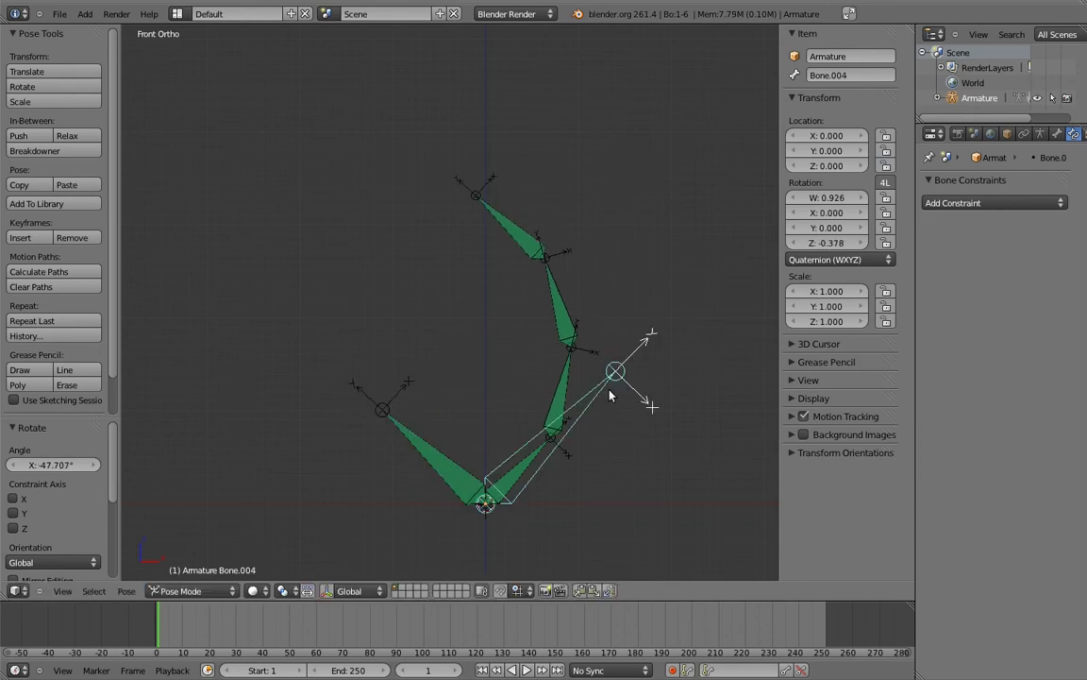
key(g)
click(526, 245)
shift+middle_drag(356, 221, 368, 248)
scroll(377, 274, down, 2)
Scale down Bone.005 and Bone.004 to squash the chain, then rotate Bone.004 slightly.
right_click(380, 332)
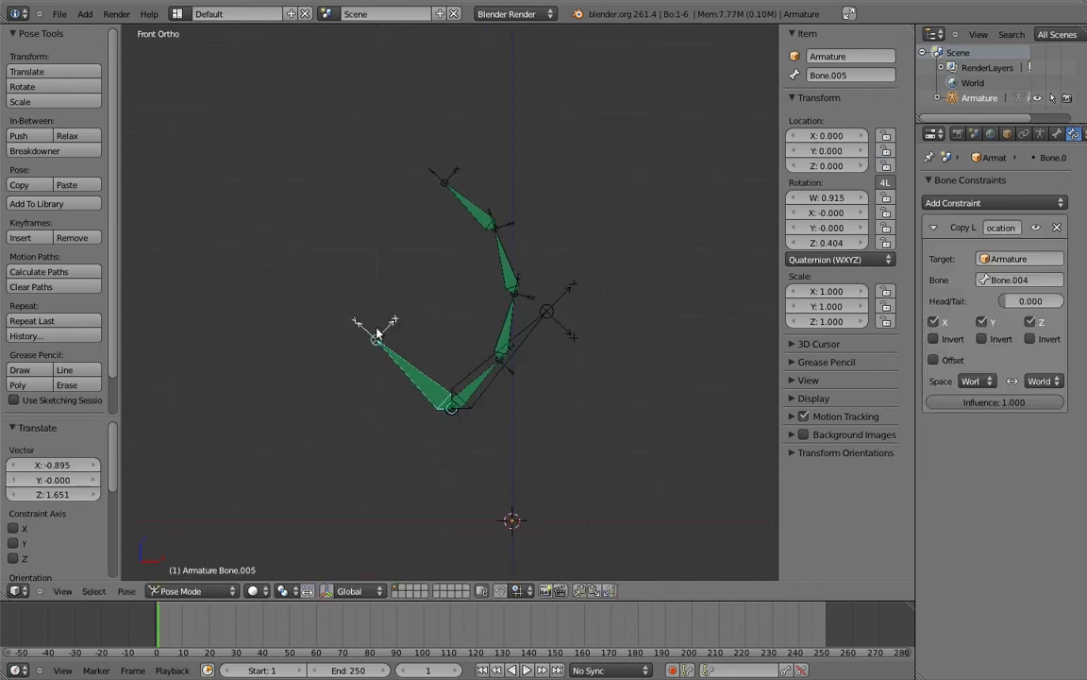
key(s)
click(340, 303)
right_click(549, 311)
key(s)
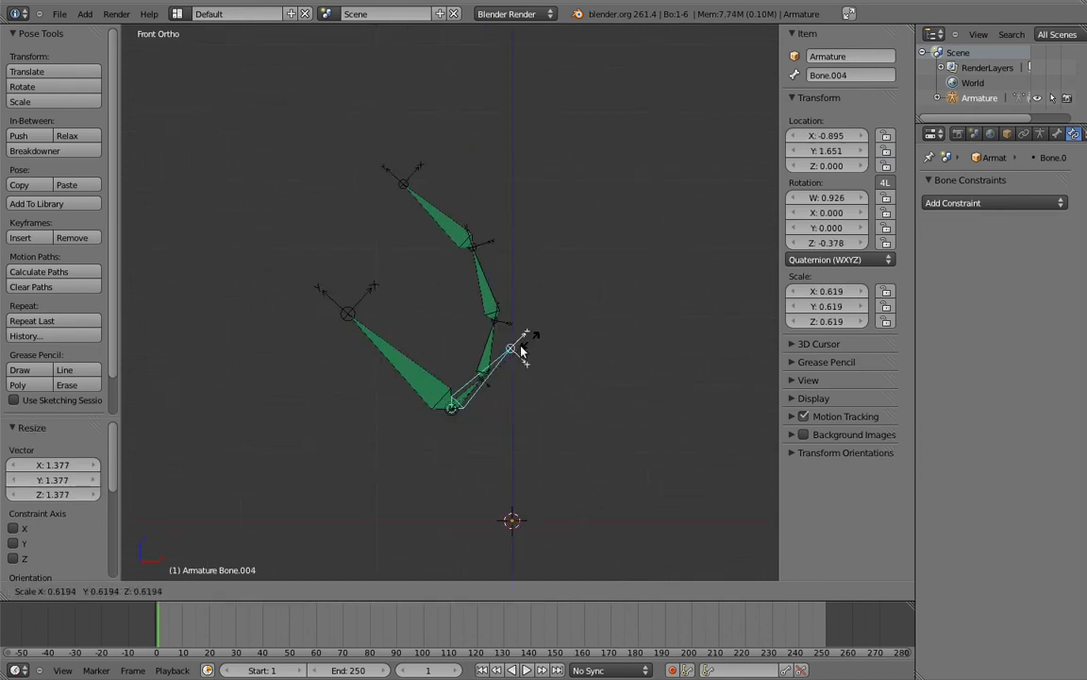
click(514, 335)
key(r)
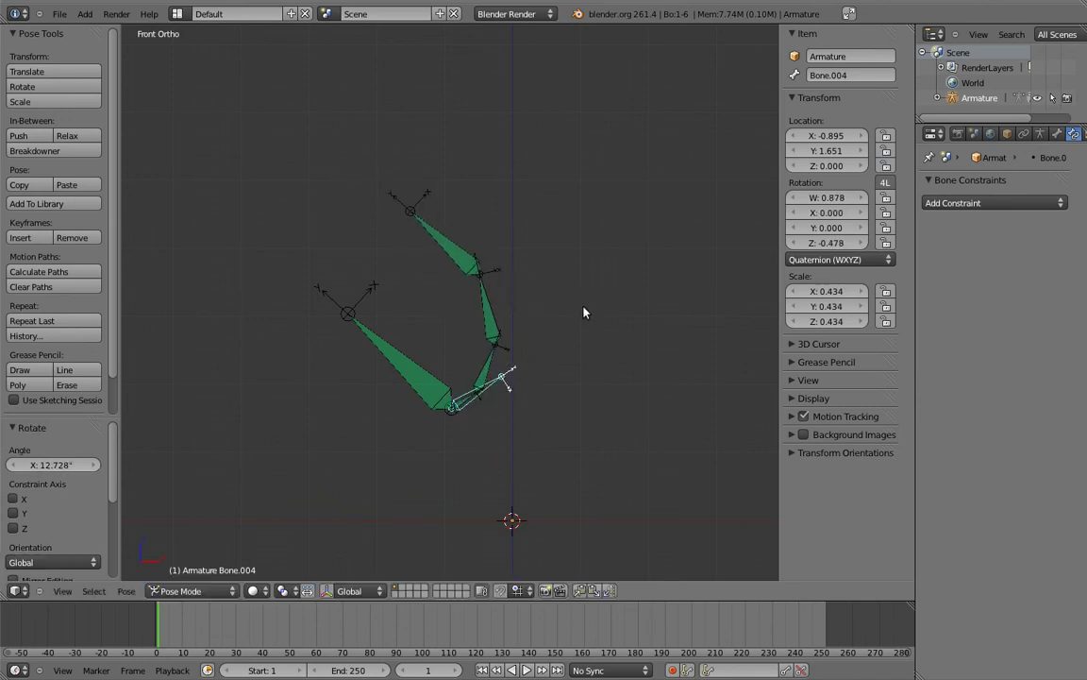